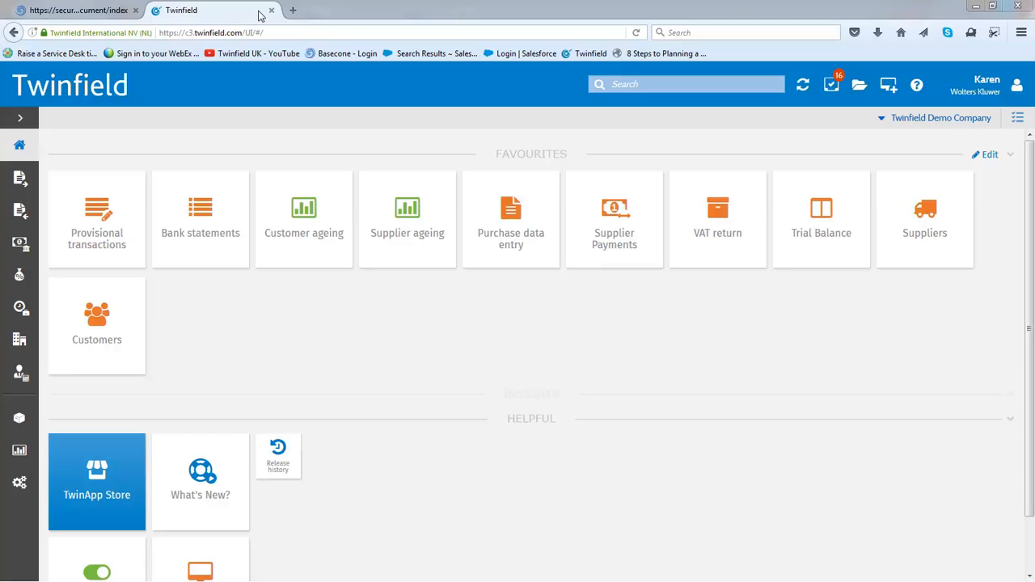
# Search the available functions for "data", and clear the search without opening a result
pyautogui.click(649, 84)
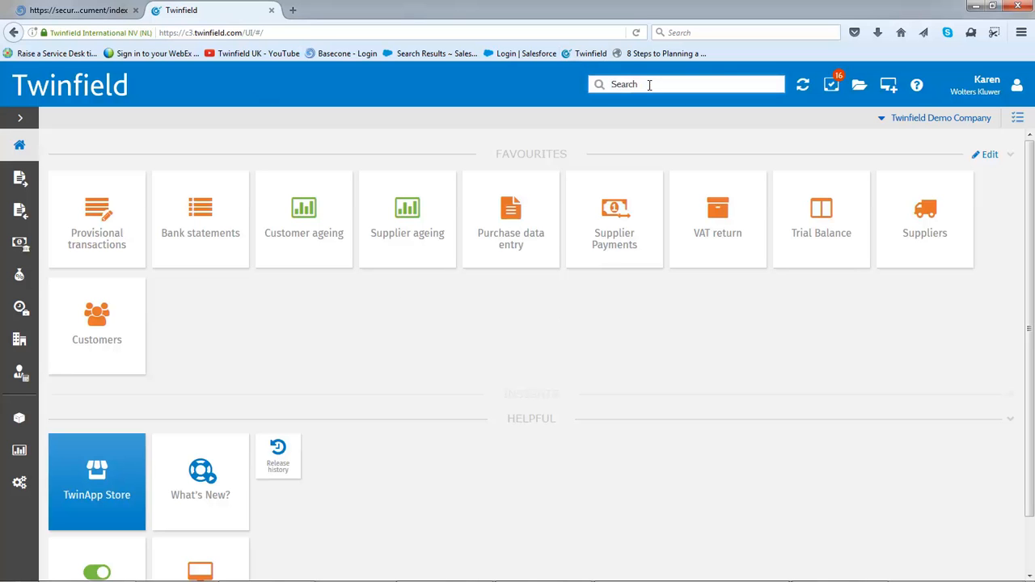
pyautogui.write('data')
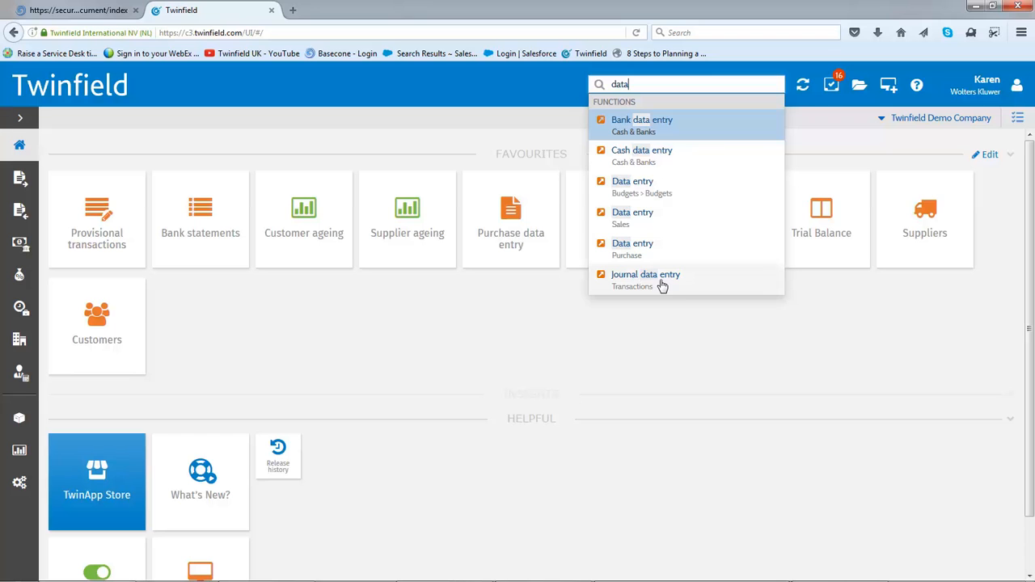
pyautogui.press('BackSpace')
pyautogui.press('BackSpace')
pyautogui.press('BackSpace')
pyautogui.press('BackSpace')
pyautogui.click(664, 188)
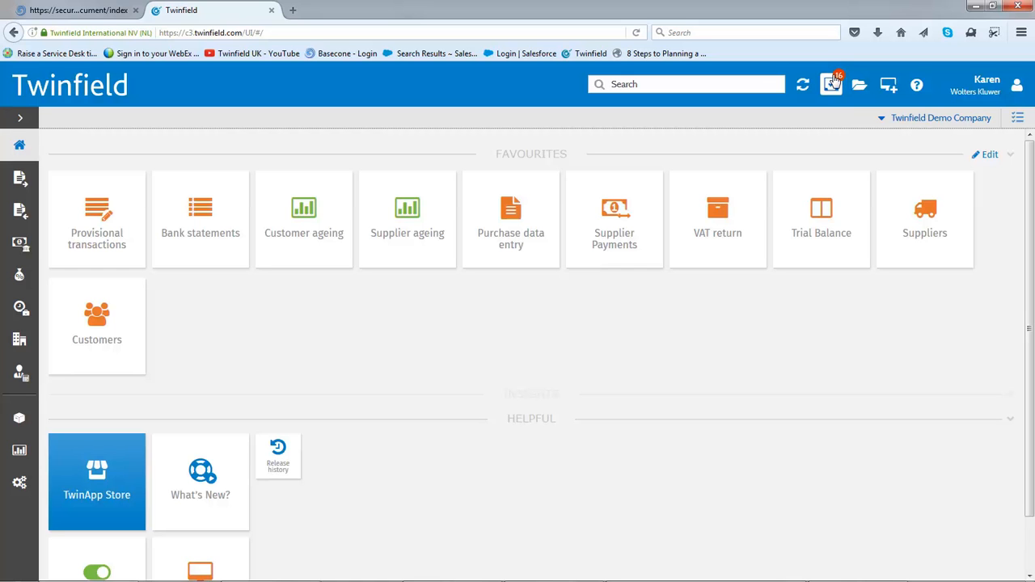
# Open a second Twinfield session in a new browser tab, and switch between both sessions, ending on the original one
pyautogui.click(889, 86)
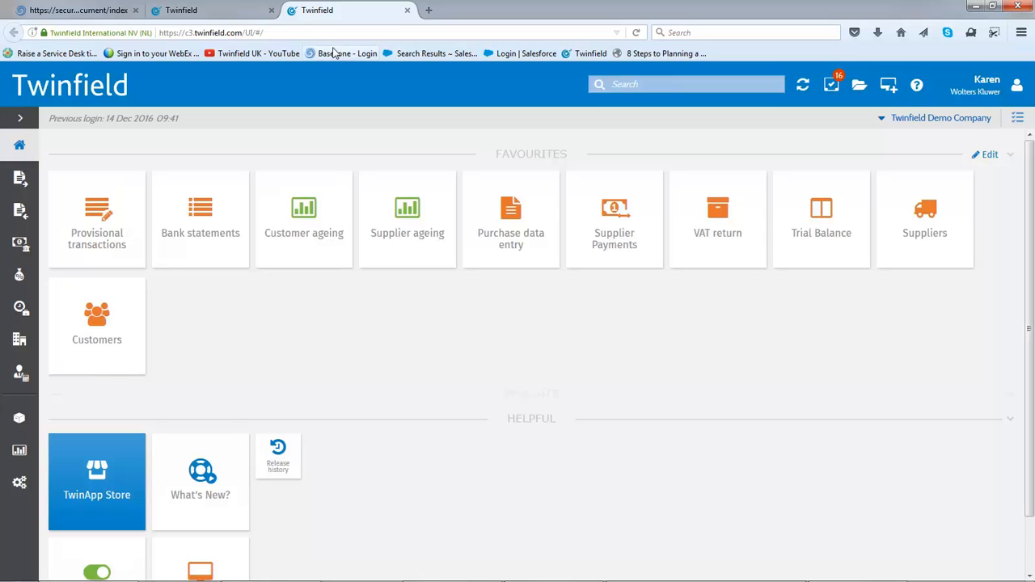
pyautogui.click(196, 12)
pyautogui.click(308, 13)
pyautogui.click(225, 16)
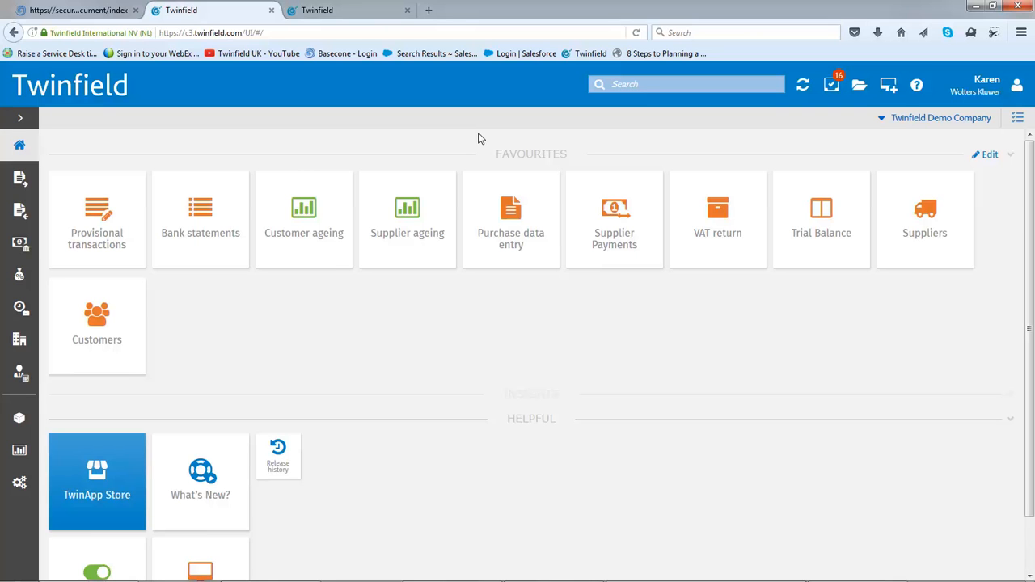
# Search the help knowledge base for "matching" solutions, and view the Create A Case form before closing the help window
pyautogui.click(917, 88)
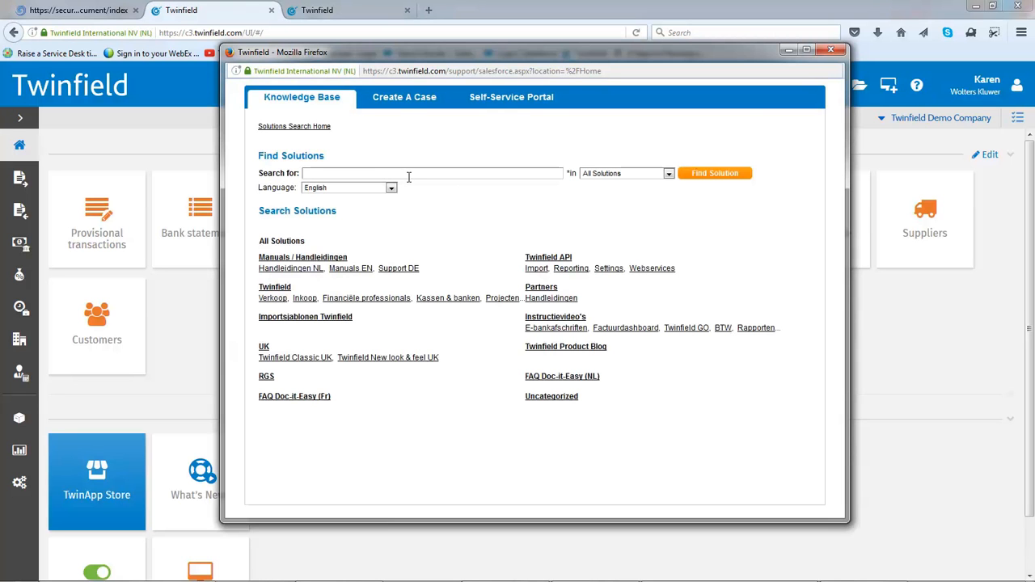
pyautogui.click(409, 174)
pyautogui.write('match')
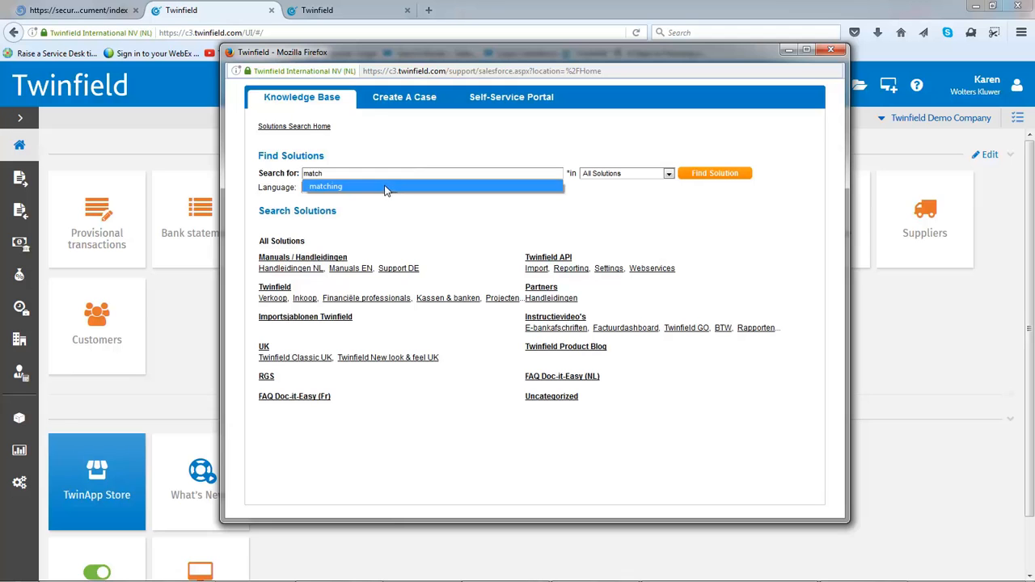
pyautogui.click(386, 186)
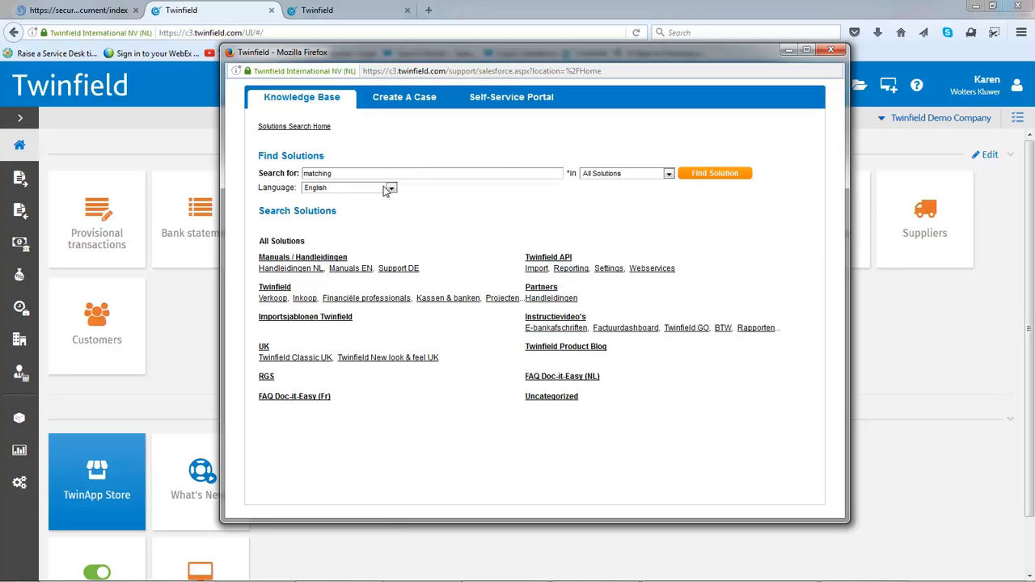
pyautogui.click(697, 177)
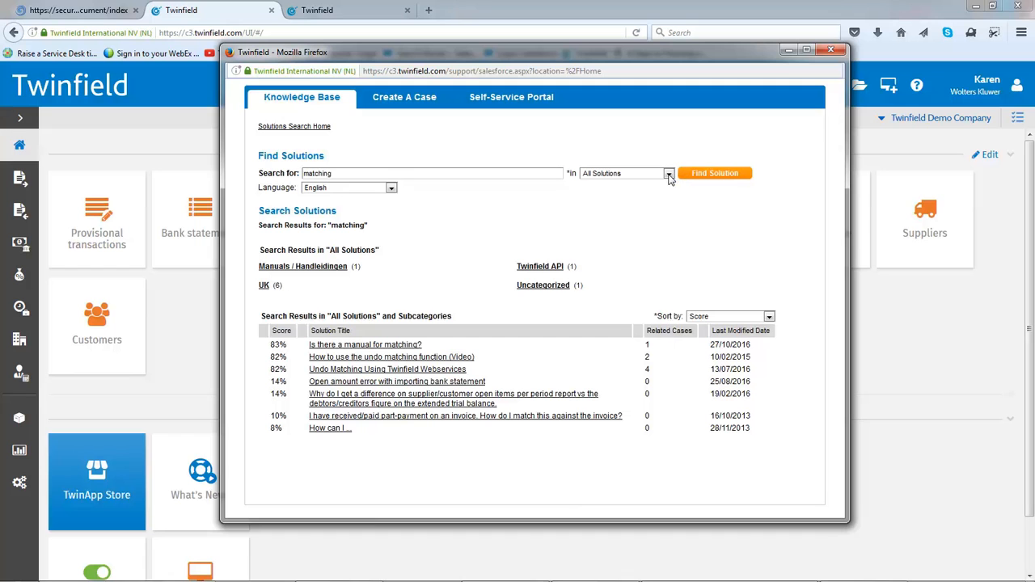
pyautogui.click(668, 173)
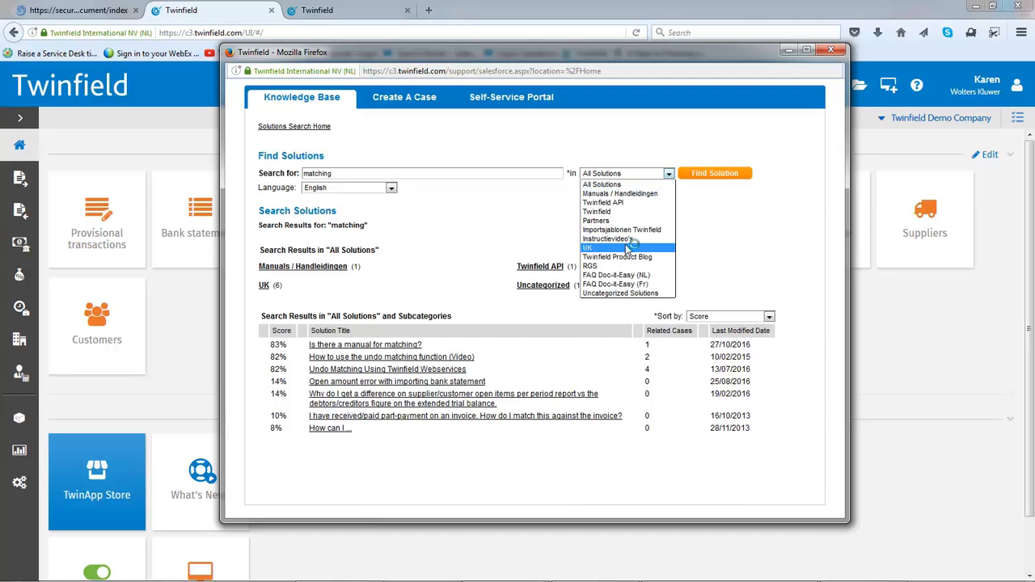
pyautogui.click(767, 212)
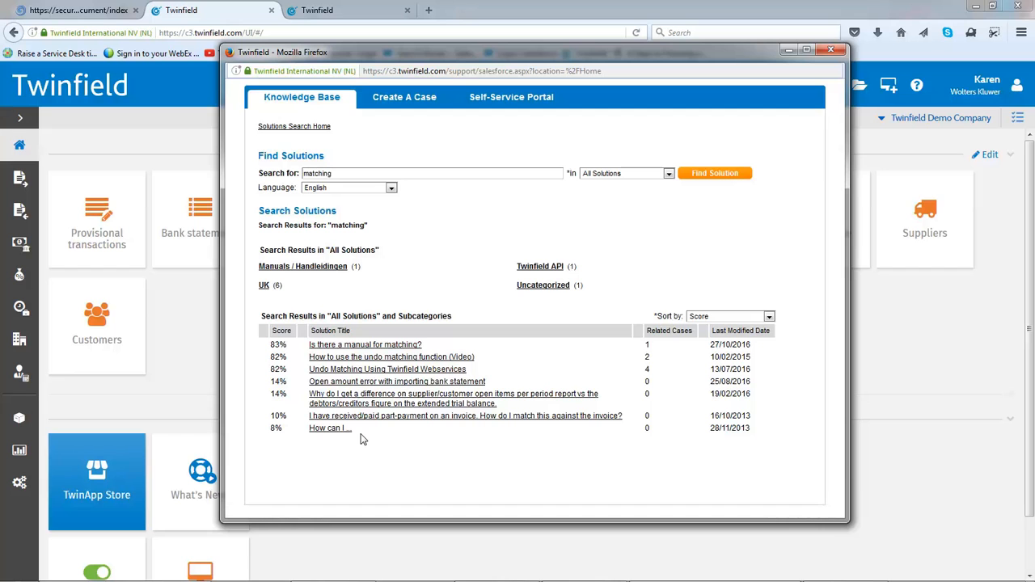
pyautogui.click(397, 98)
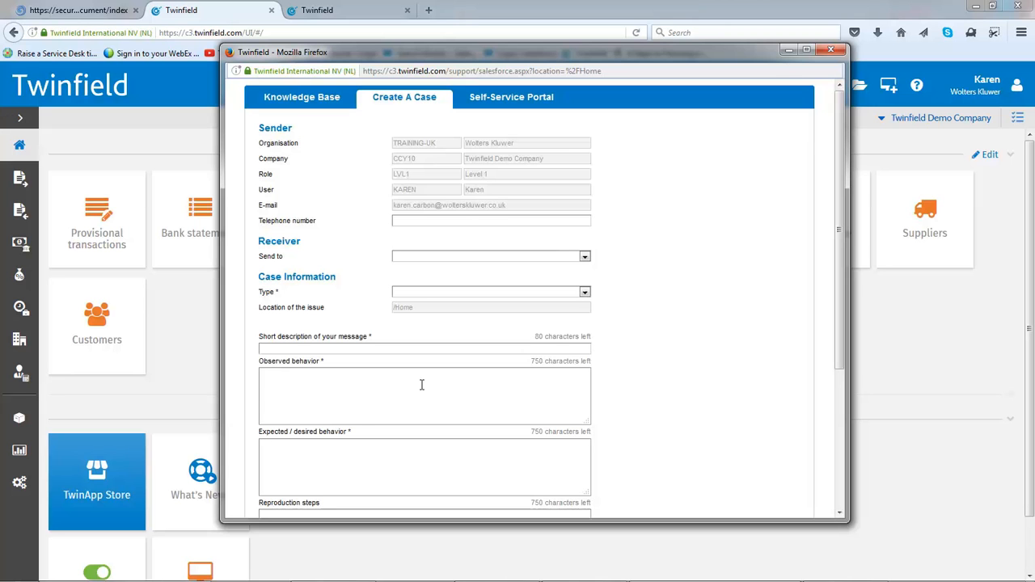
pyautogui.click(835, 49)
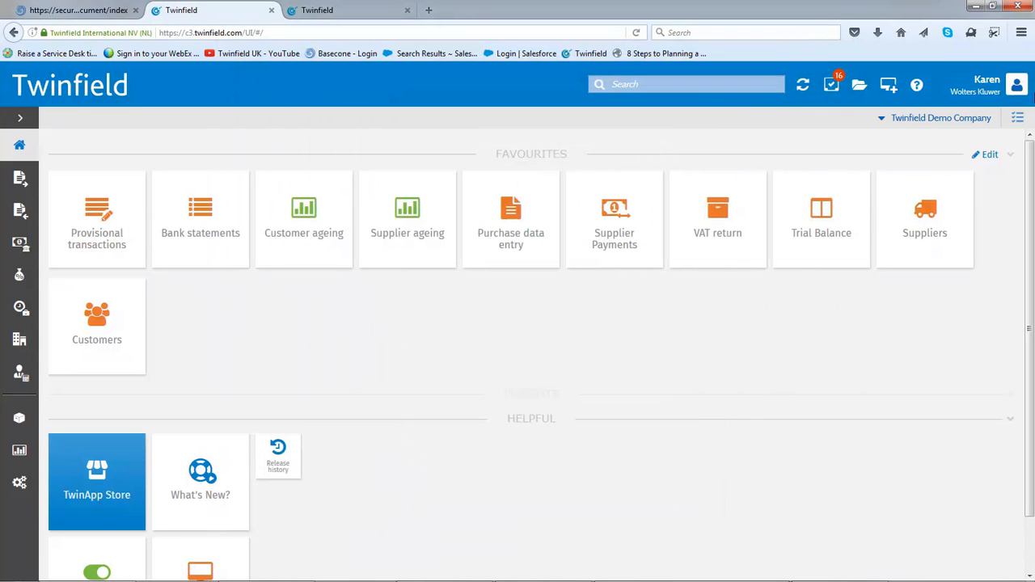
# Check the user account options, and view the company portfolio before returning to the home page
pyautogui.click(1018, 88)
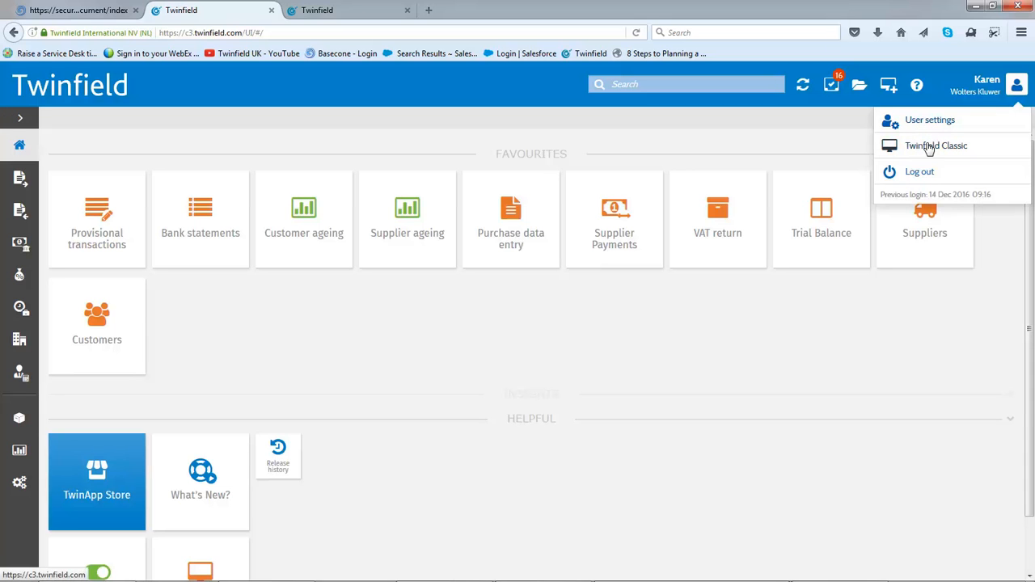
pyautogui.click(758, 130)
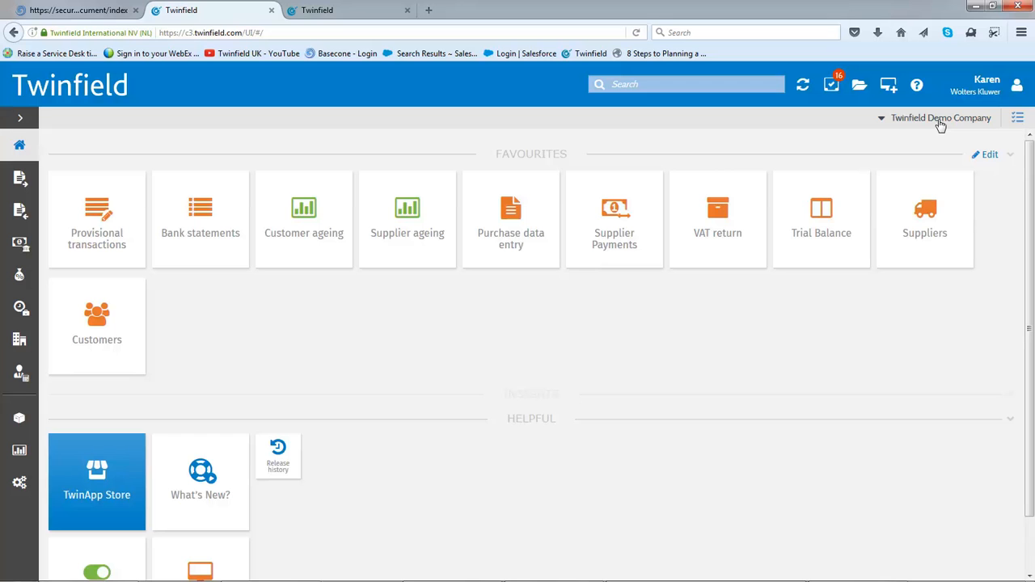
pyautogui.click(1017, 118)
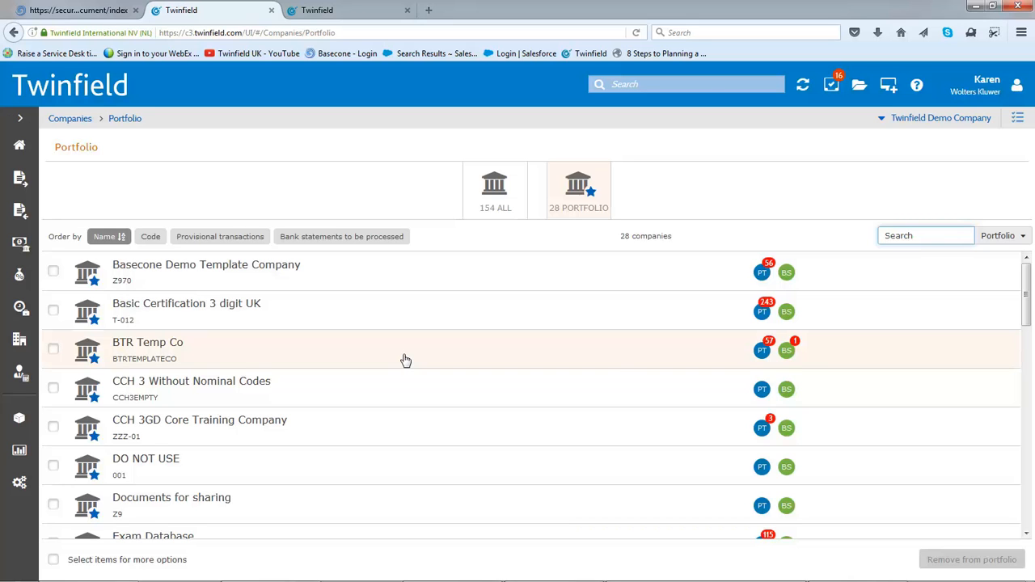
pyautogui.click(19, 148)
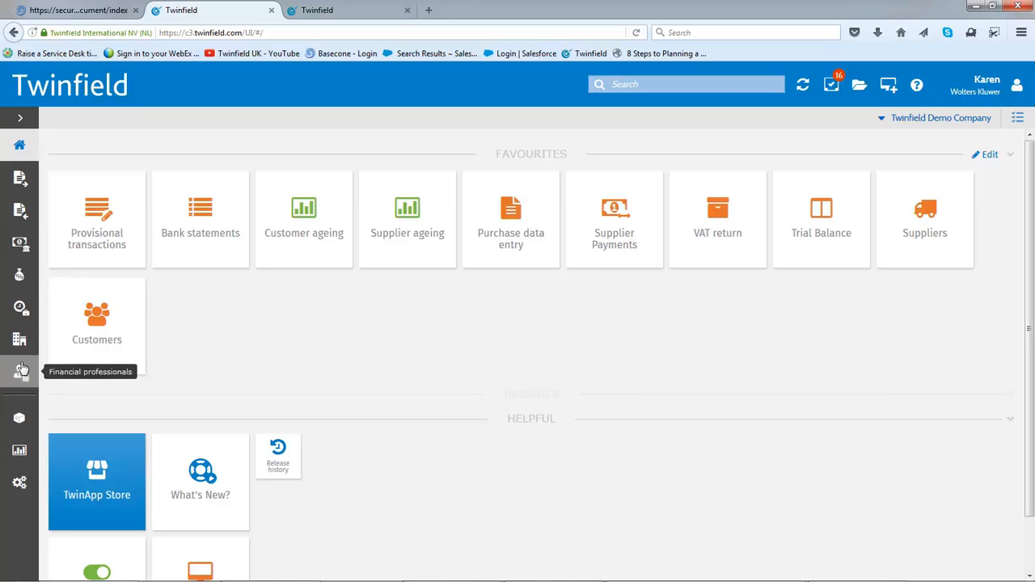
# Expand the main navigation to view its section names, and collapse it again
pyautogui.click(21, 122)
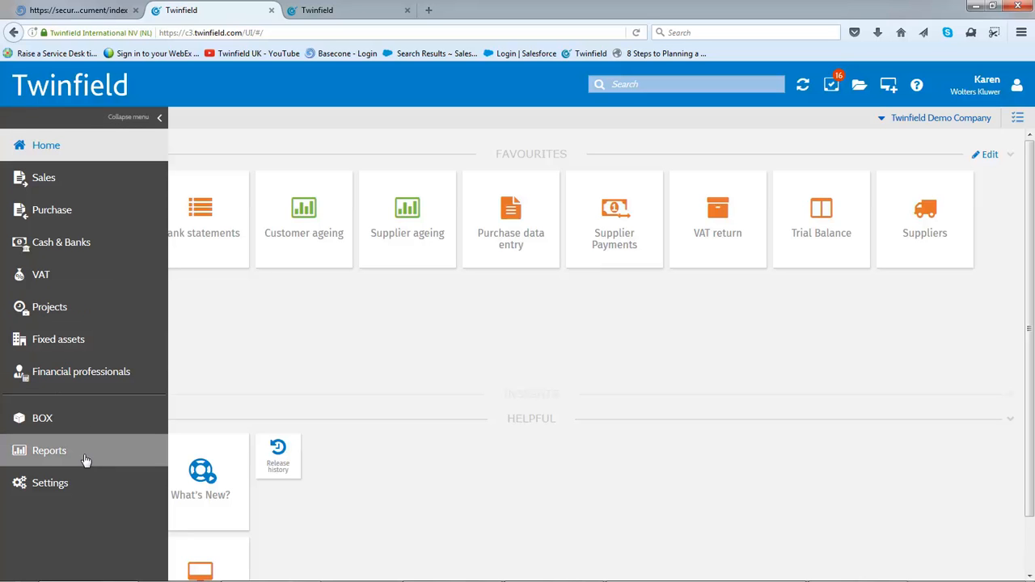
pyautogui.click(160, 119)
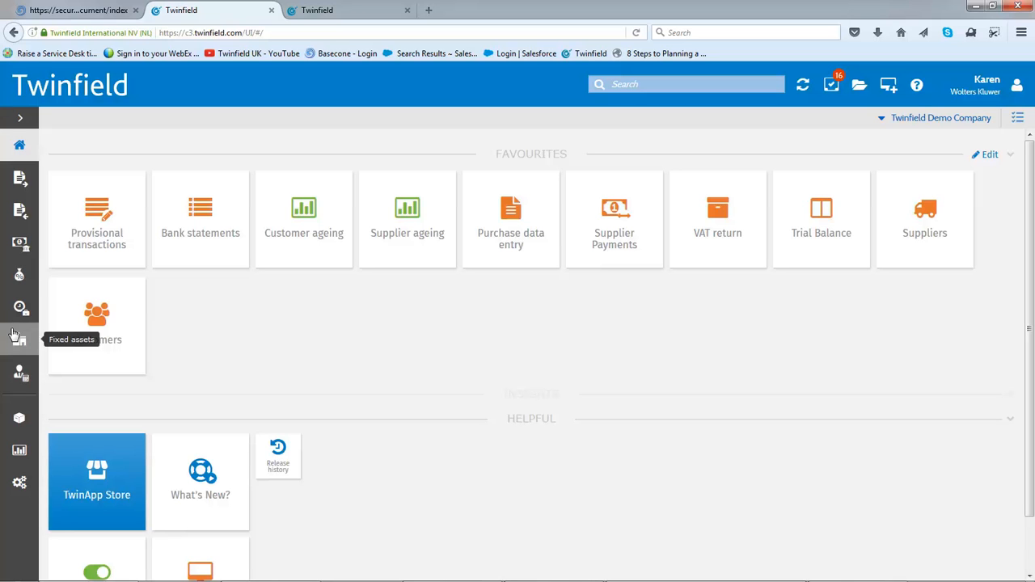
# Add a home page favourite for Journal data entry with the title "Journals", and finish editing the favourites
pyautogui.click(990, 155)
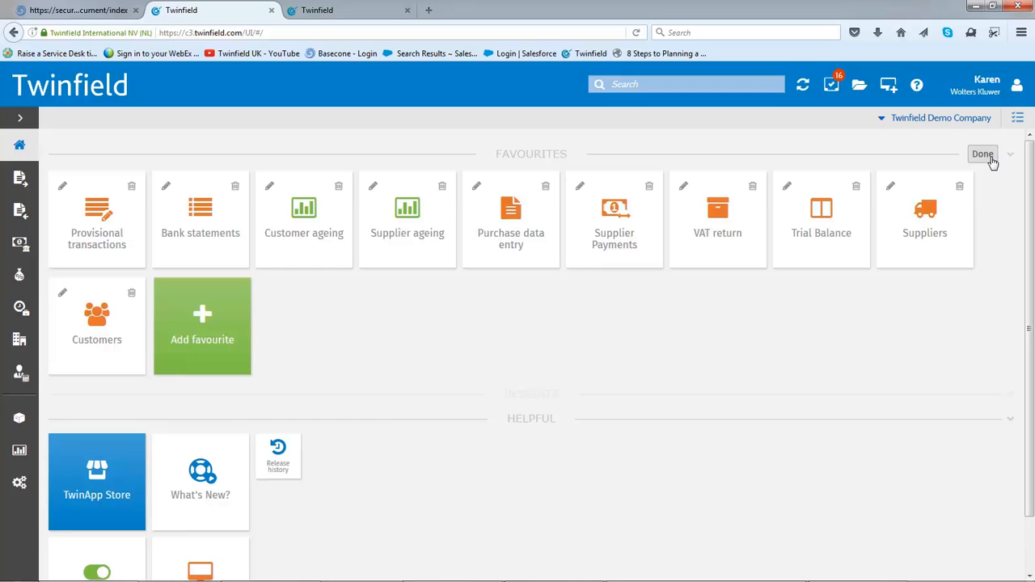
pyautogui.click(194, 347)
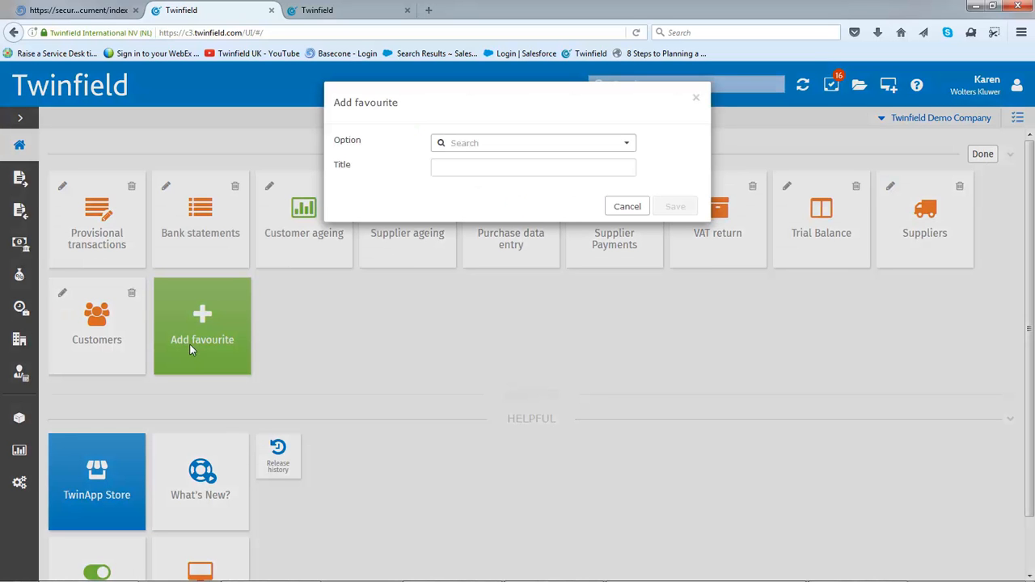
pyautogui.click(466, 151)
pyautogui.write('journals')
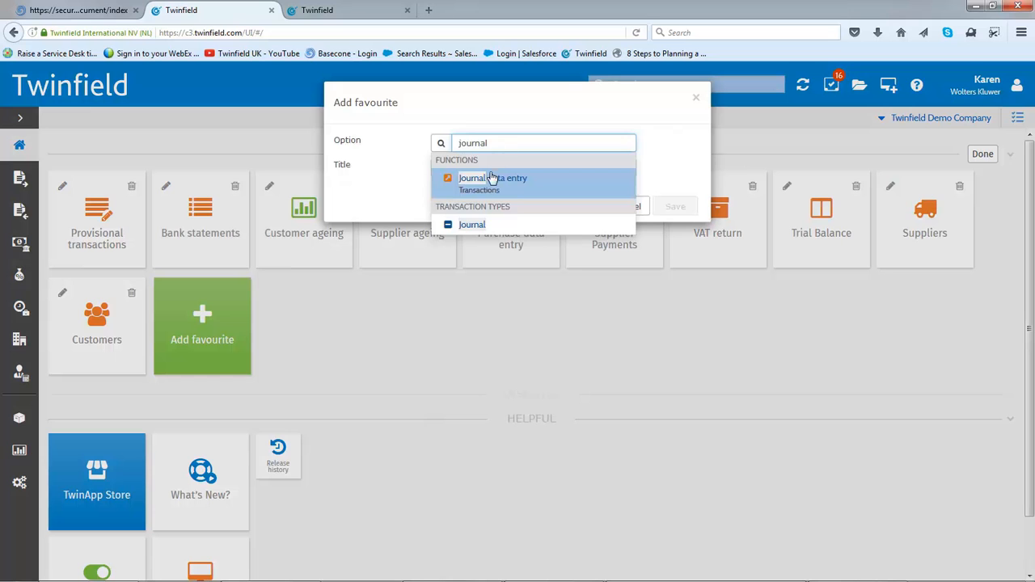
pyautogui.click(488, 186)
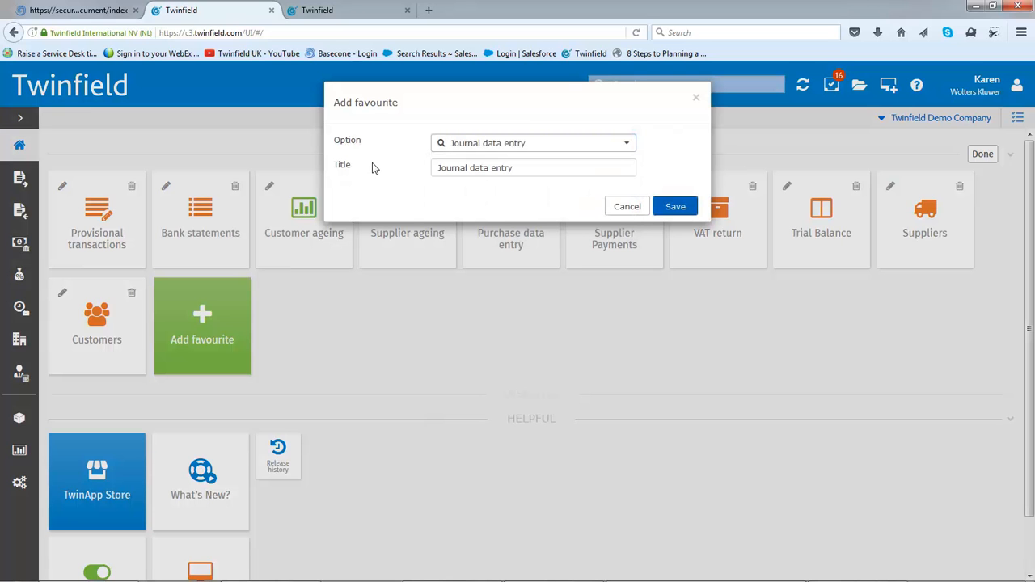
pyautogui.click(438, 168)
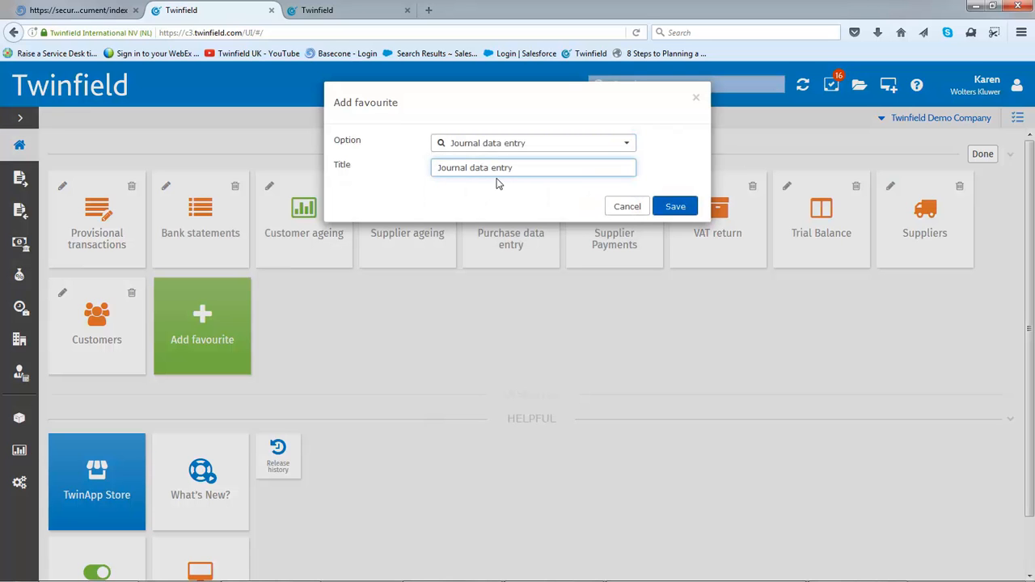
pyautogui.hotkey('ctrl', 'a')
pyautogui.write('Journa')
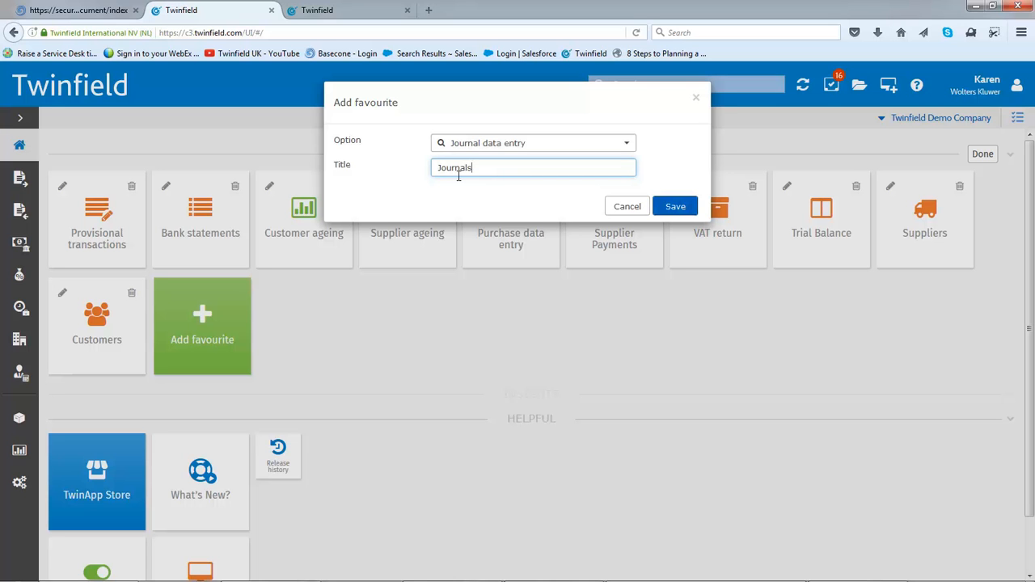
pyautogui.click(681, 206)
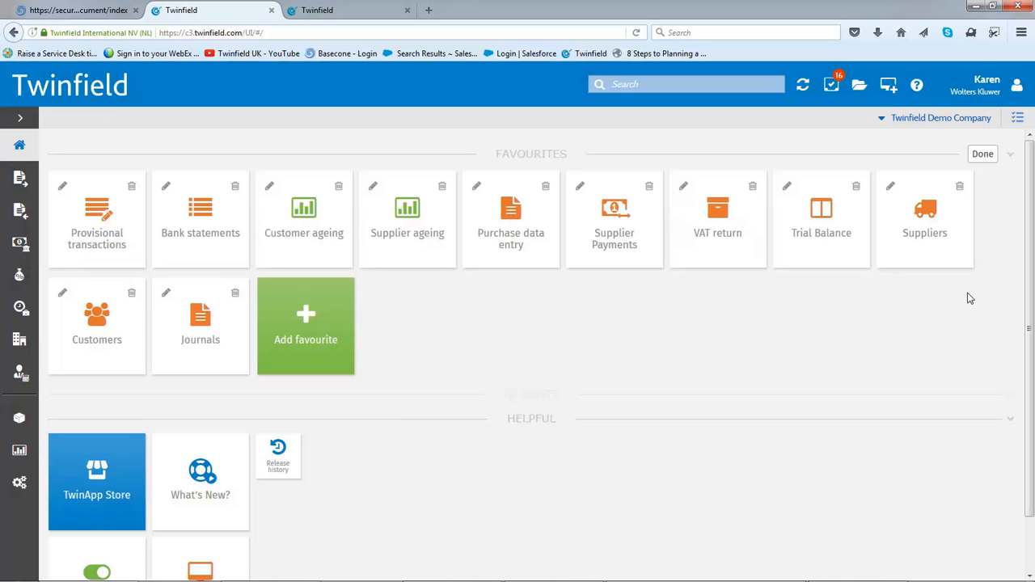
pyautogui.click(982, 155)
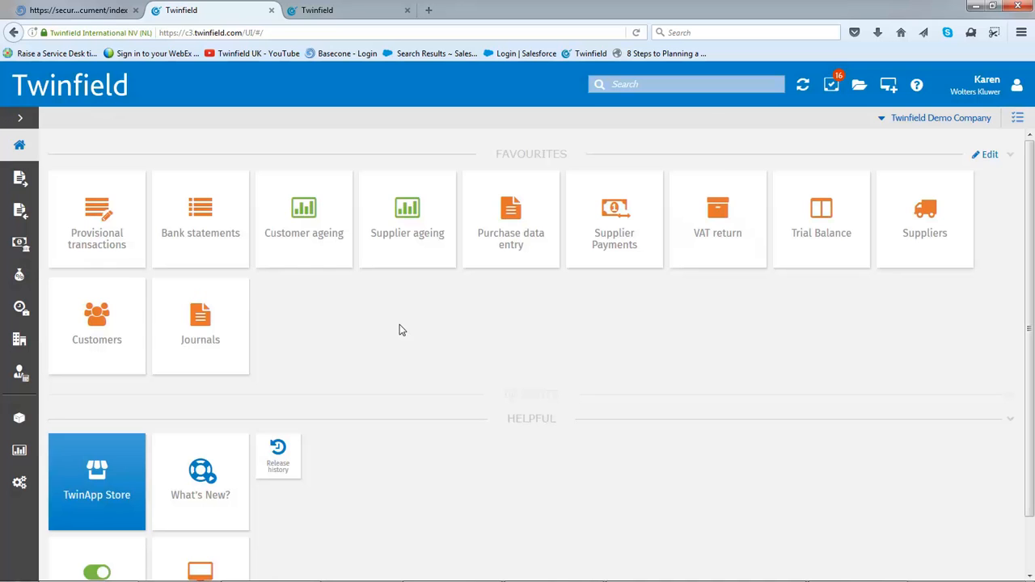
# Reorder the favourites so Trial Balance, Customers and Journals follow Bank statements, with Supplier ageing and Suppliers placed last
pyautogui.click(987, 155)
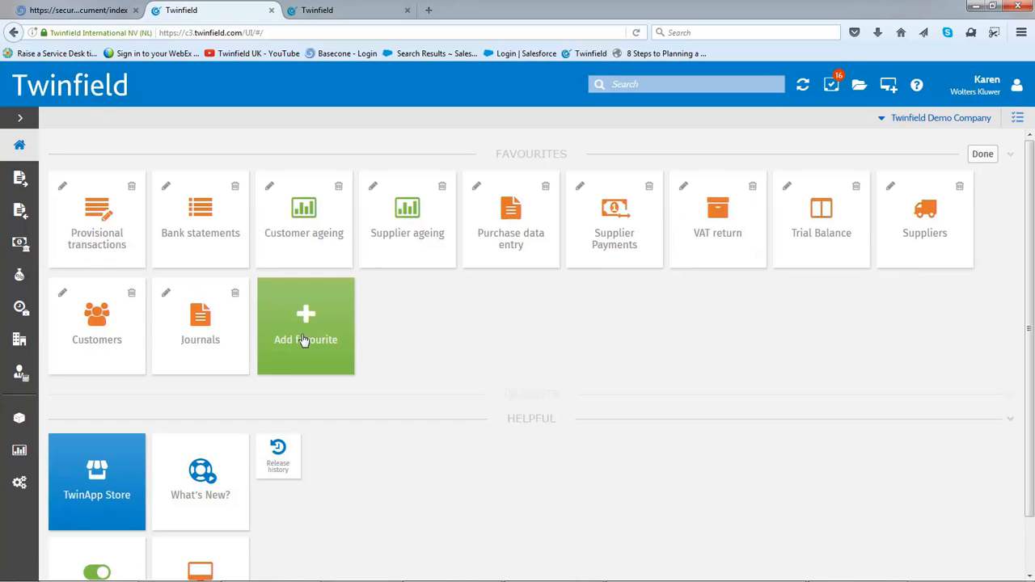
pyautogui.moveTo(217, 316); pyautogui.dragTo(318, 208)
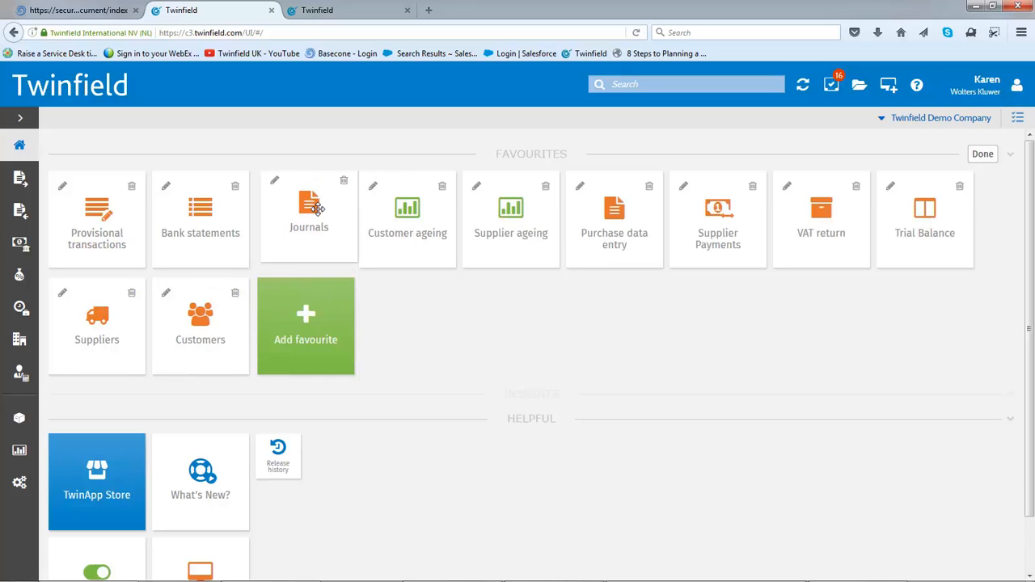
pyautogui.moveTo(523, 217); pyautogui.dragTo(443, 317)
pyautogui.moveTo(413, 226); pyautogui.dragTo(444, 340)
pyautogui.moveTo(494, 233); pyautogui.dragTo(889, 239)
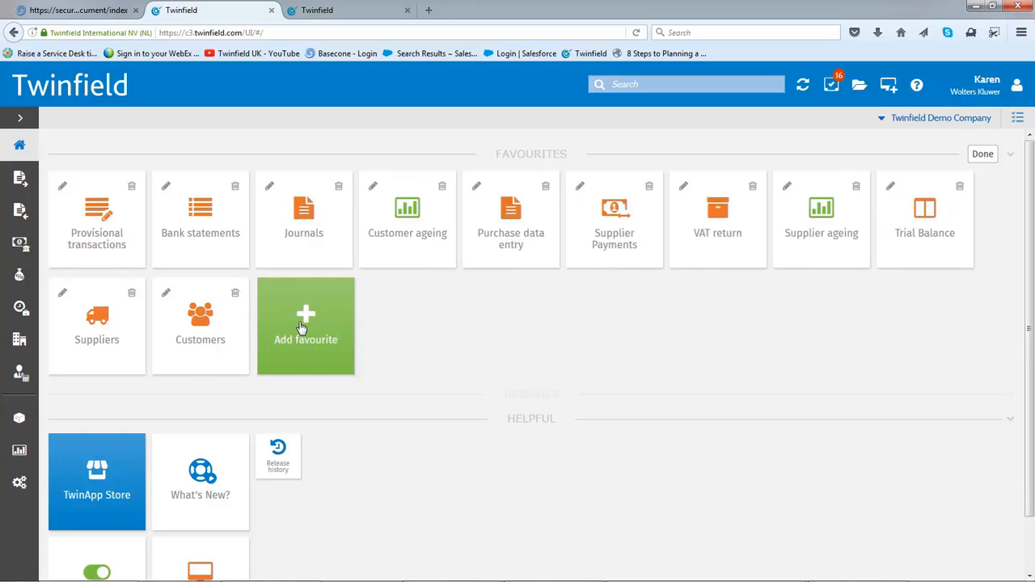
pyautogui.moveTo(212, 328); pyautogui.dragTo(308, 202)
pyautogui.moveTo(110, 317); pyautogui.dragTo(340, 199)
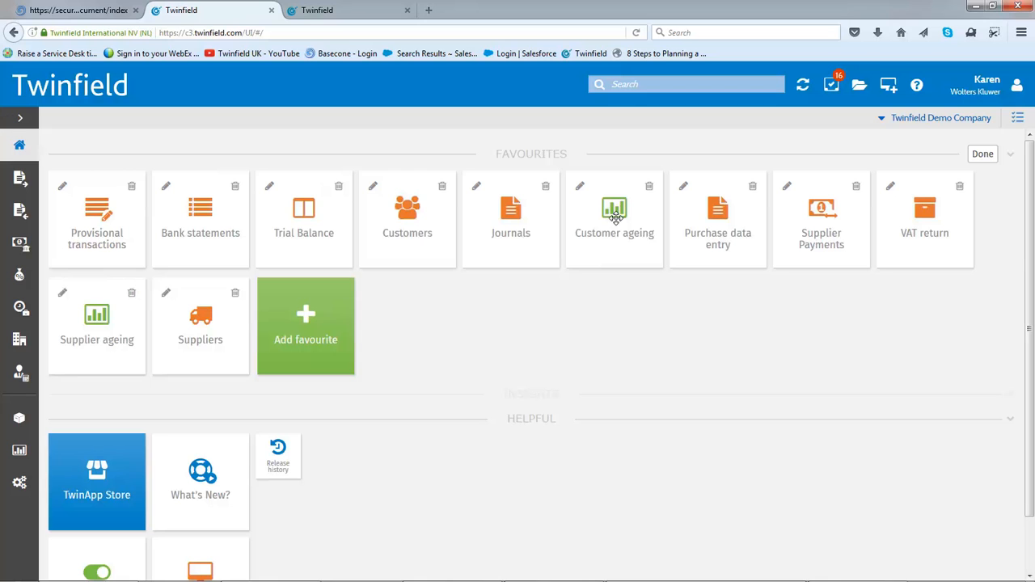
pyautogui.click(984, 155)
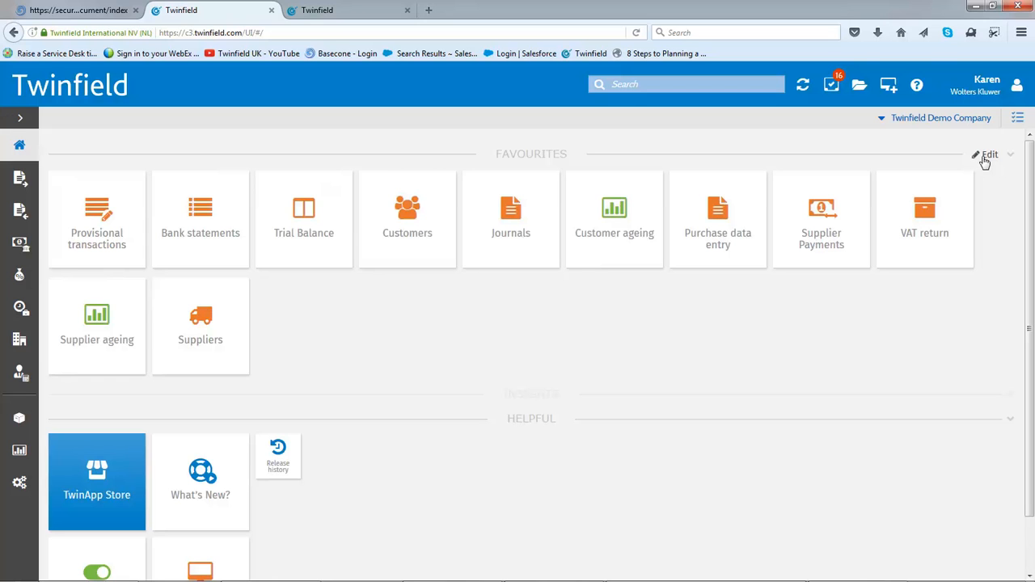
# Open the sales invoices list and start a new invoice
pyautogui.click(21, 180)
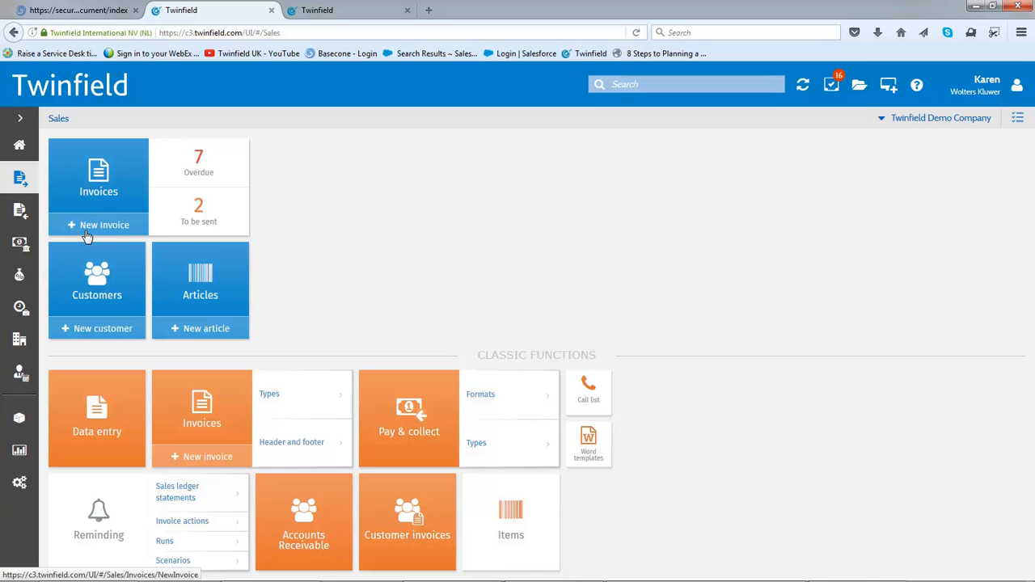
pyautogui.click(91, 184)
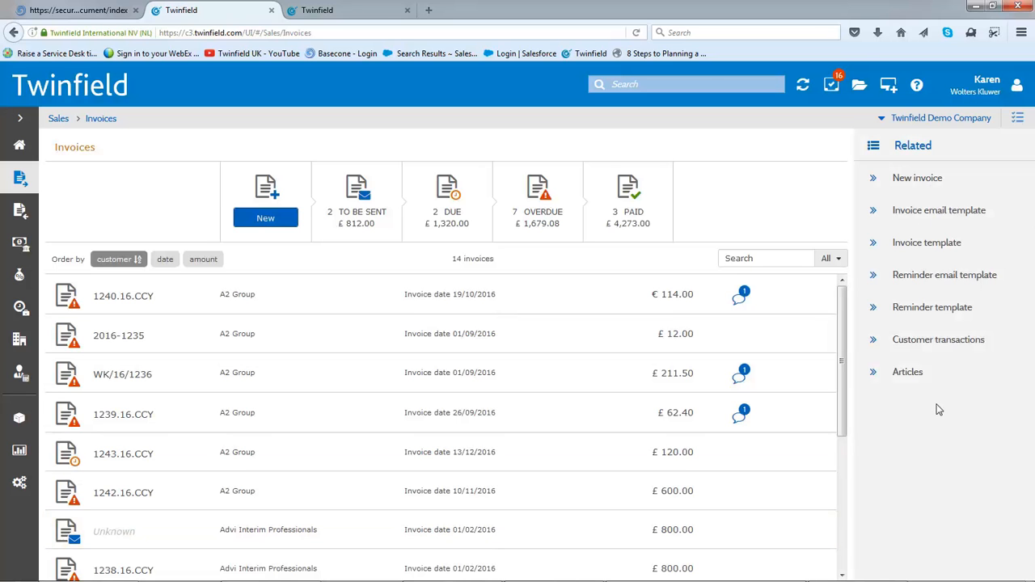
pyautogui.click(274, 218)
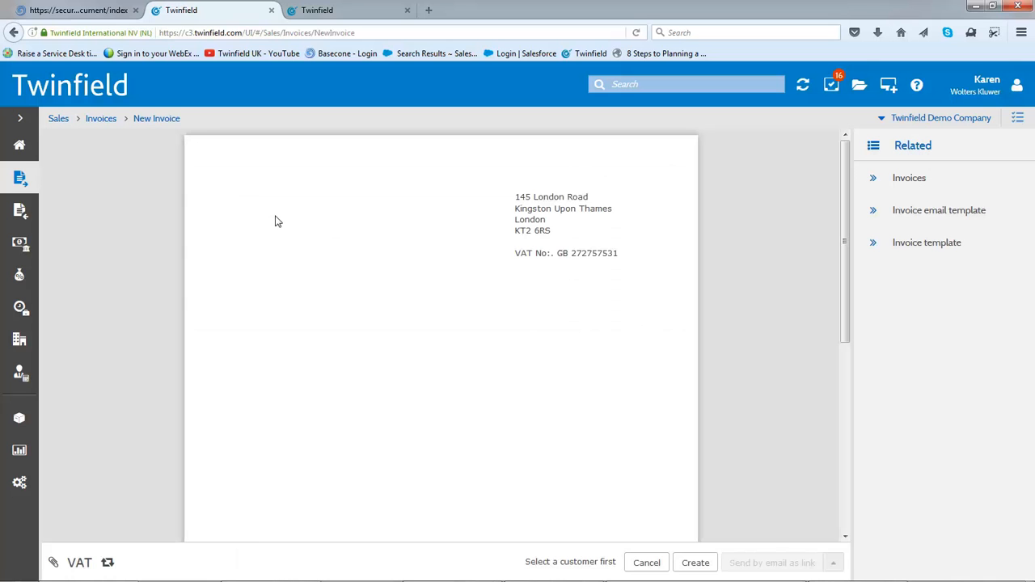
# Select Coffee Shop as the invoice's customer and set the invoice date to 08/12/2016
pyautogui.click(293, 282)
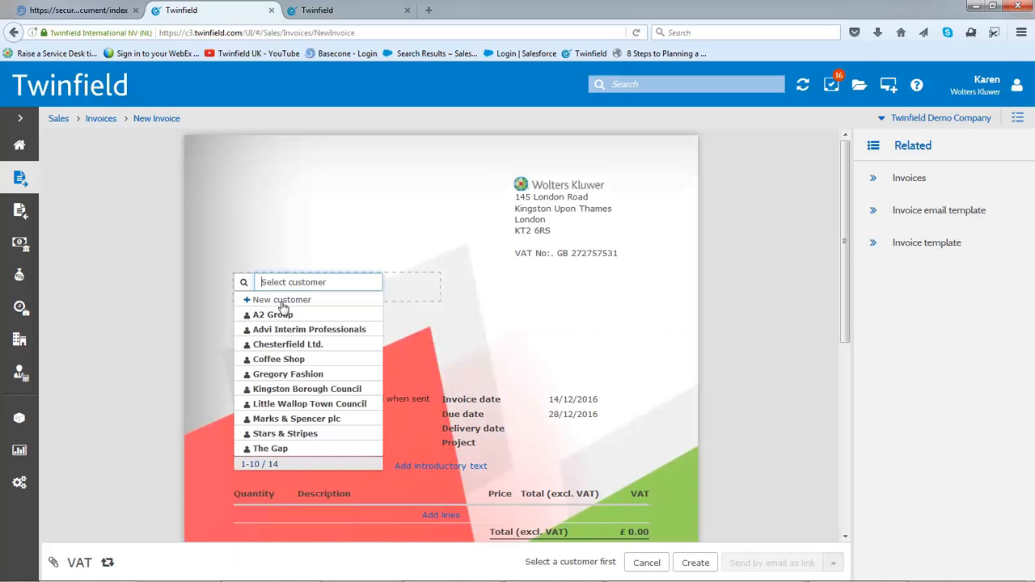
pyautogui.click(277, 359)
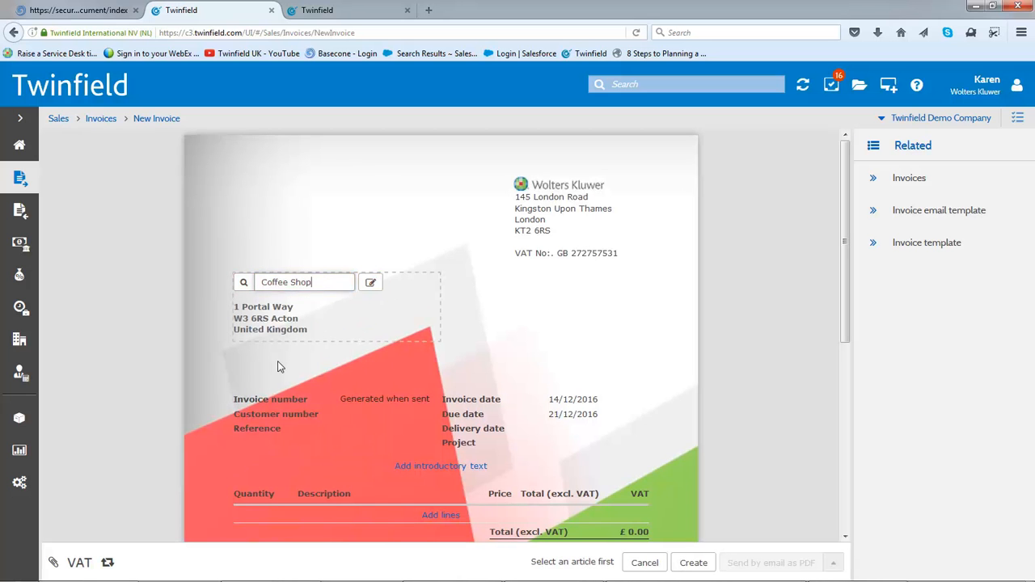
pyautogui.click(561, 397)
pyautogui.click(561, 397)
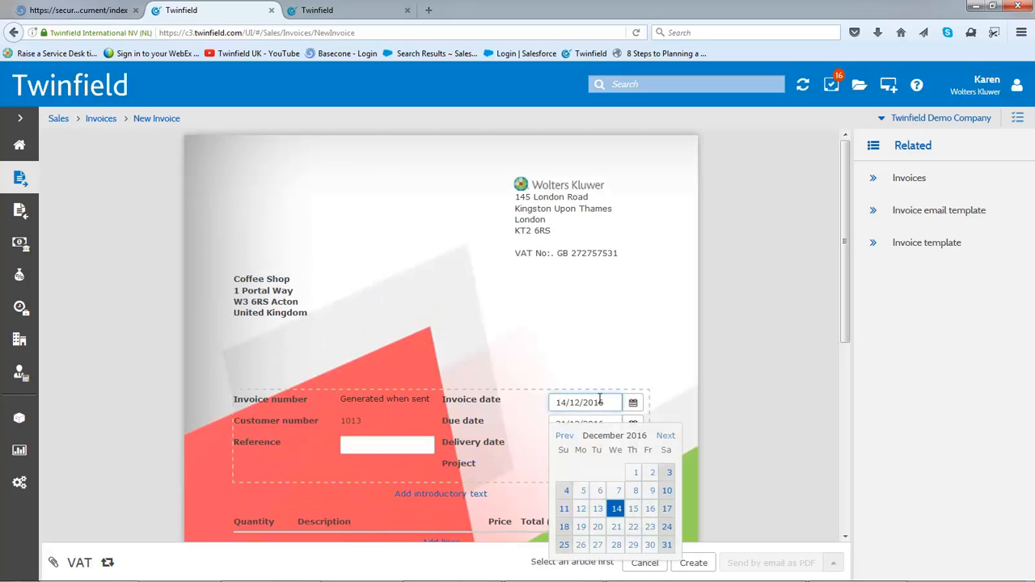
pyautogui.click(636, 495)
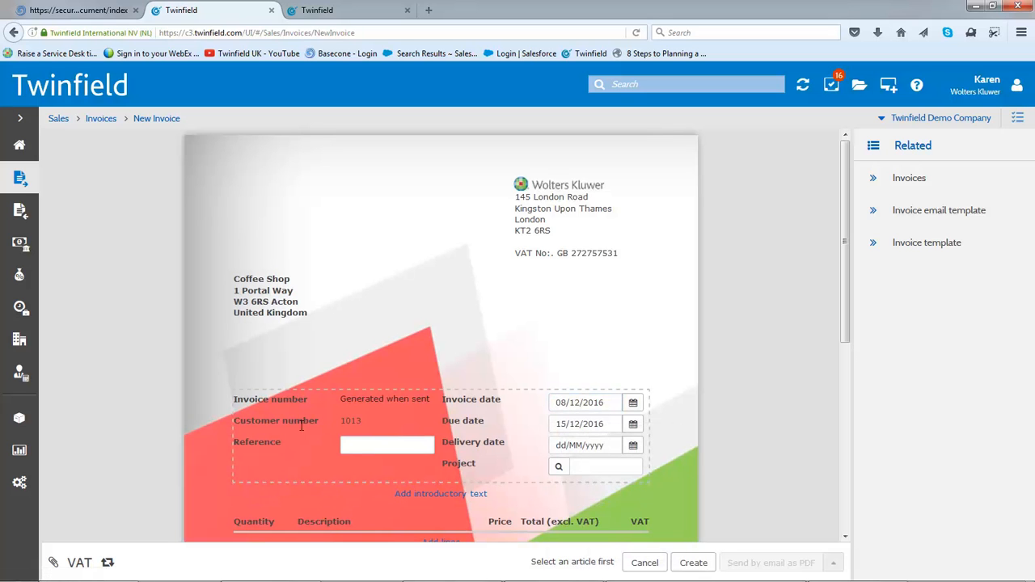
pyautogui.click(367, 445)
# Add an invoice line for 10 of the CHOCOLATE article, and send the invoice by email as a link
pyautogui.moveTo(849, 344); pyautogui.dragTo(846, 438)
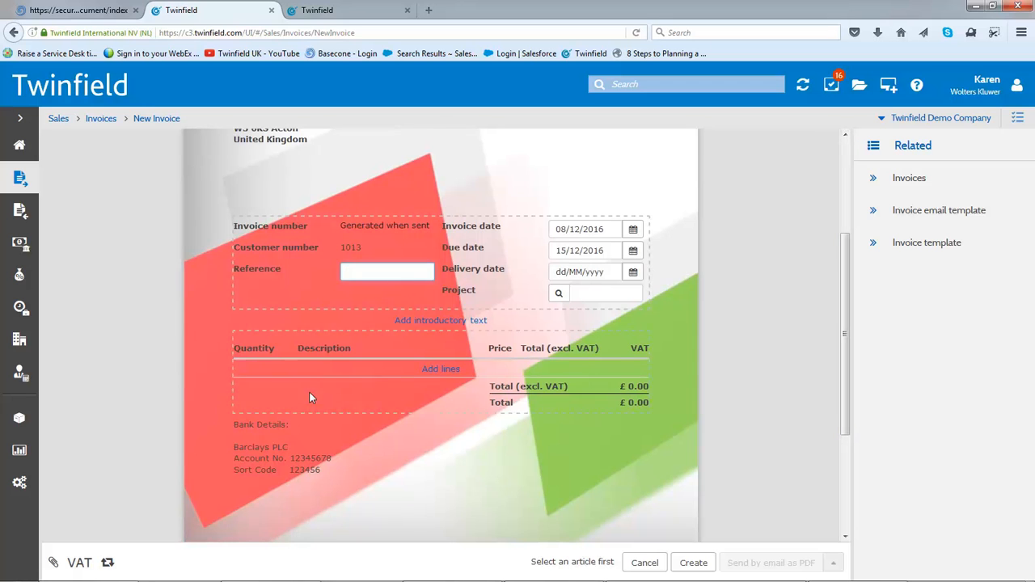
pyautogui.click(246, 374)
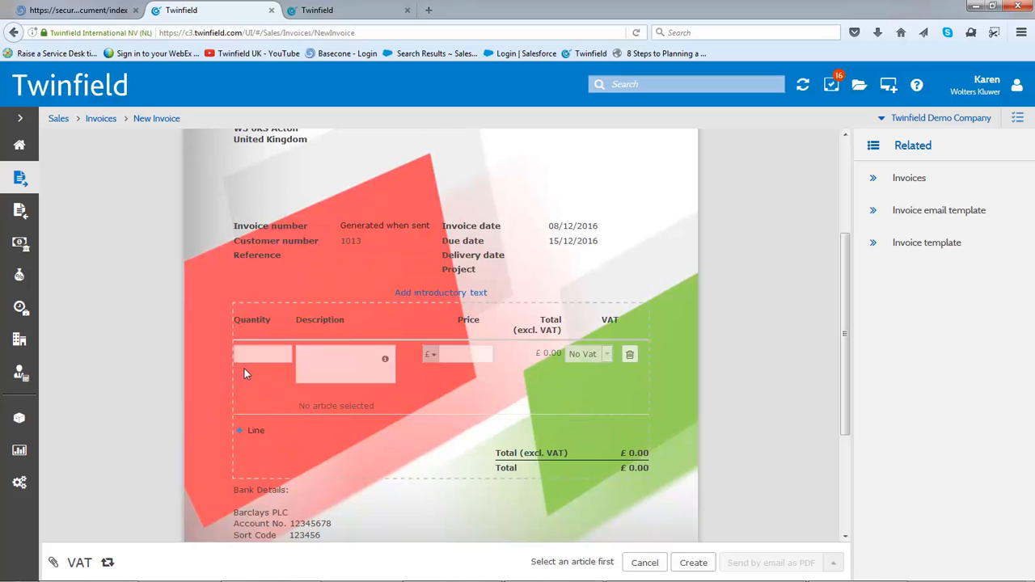
pyautogui.click(351, 363)
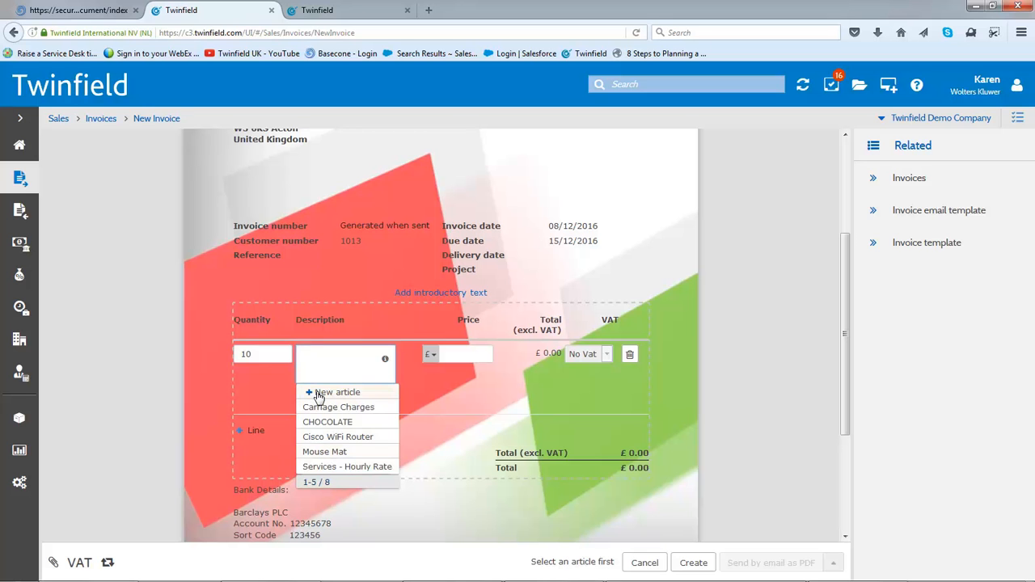
pyautogui.click(317, 423)
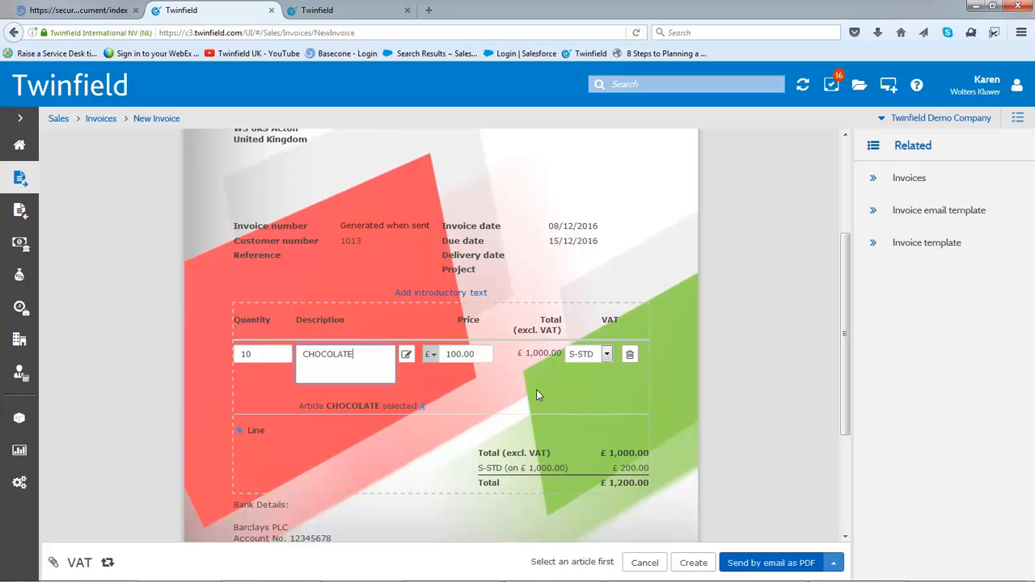
pyautogui.click(834, 567)
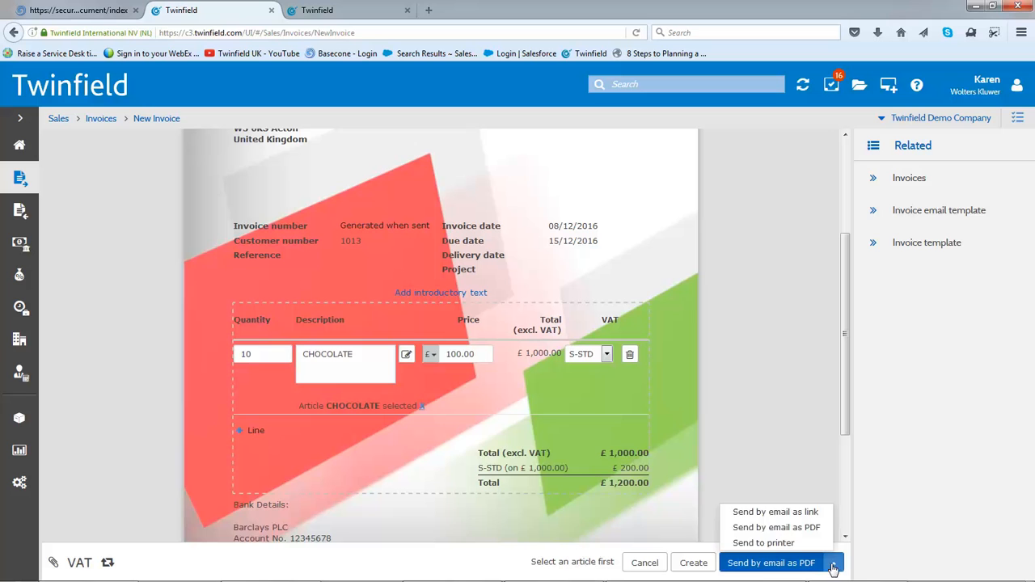
pyautogui.click(769, 512)
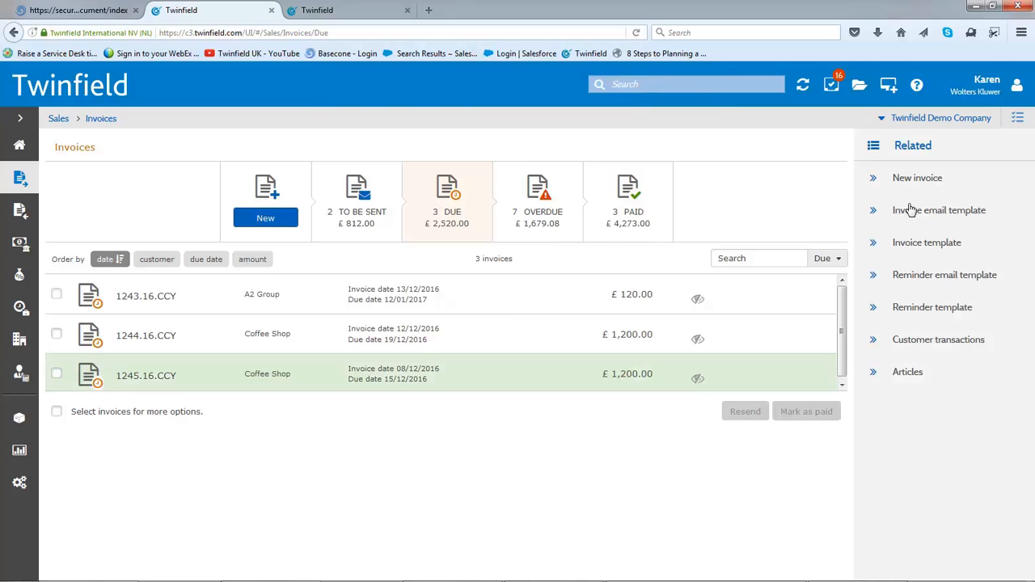
# View the invoice email template, and examine the invoice number format and its separator options in the invoice template
pyautogui.click(905, 215)
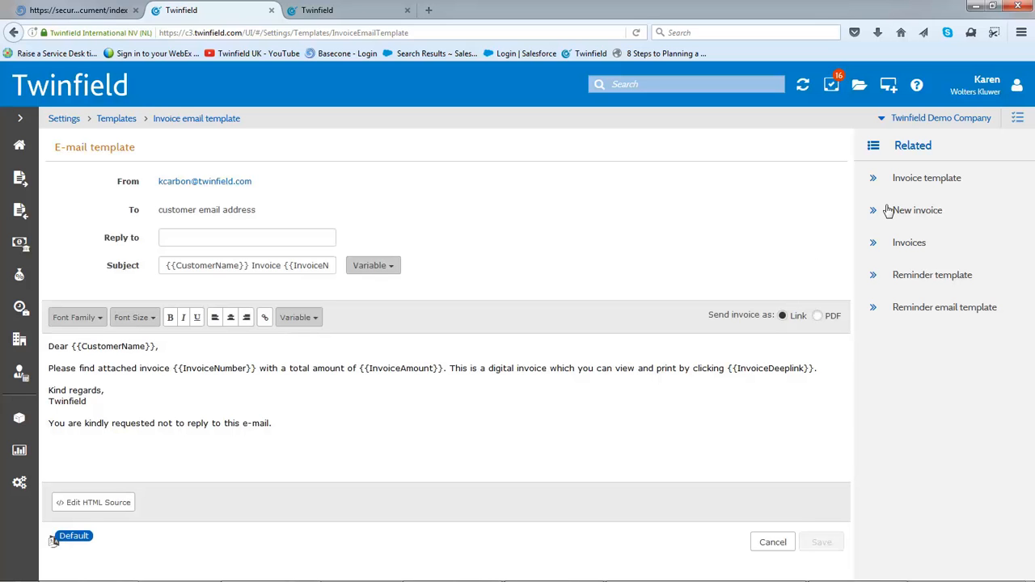
pyautogui.click(912, 180)
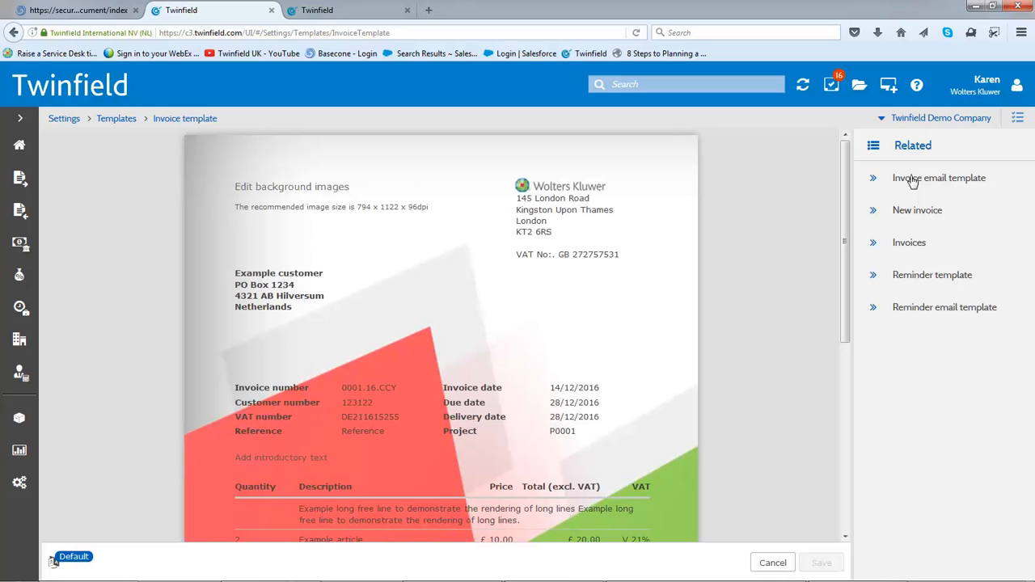
pyautogui.click(270, 391)
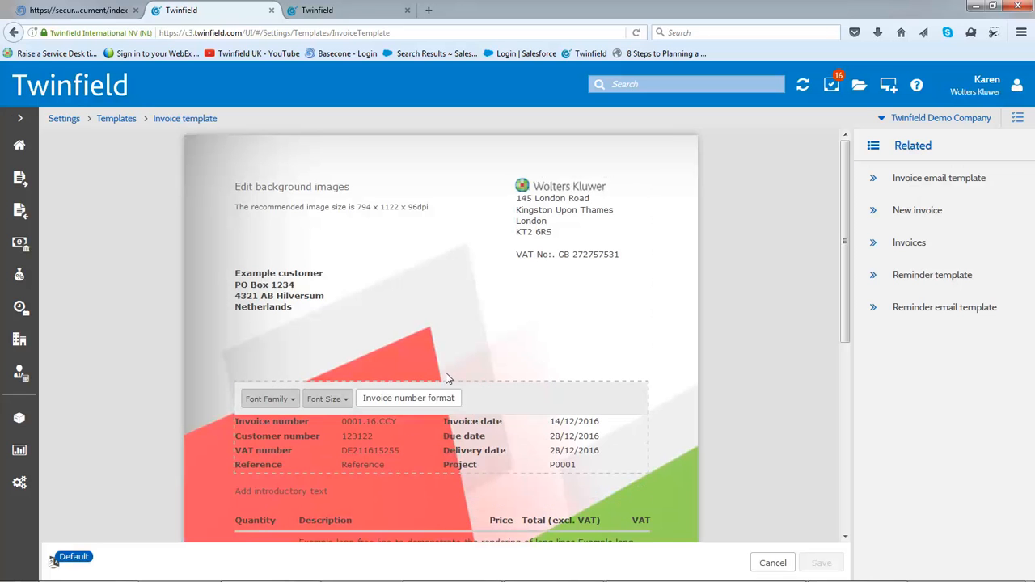
pyautogui.click(390, 397)
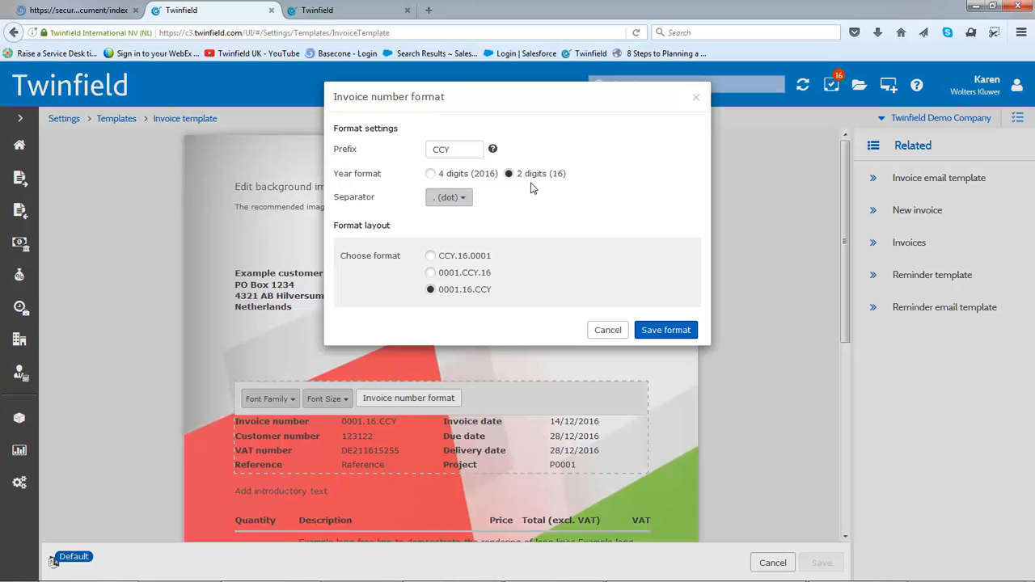
pyautogui.click(462, 202)
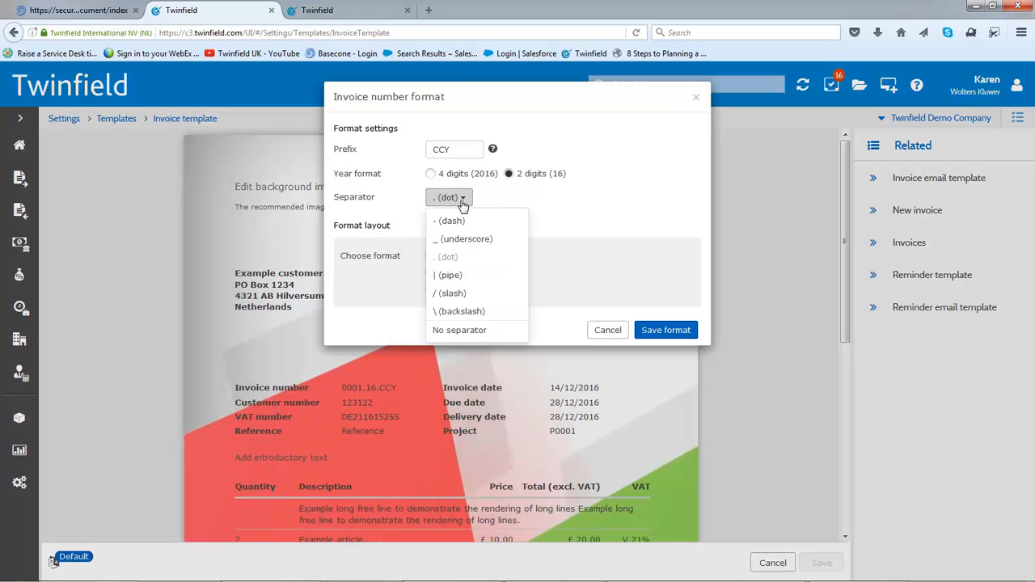
pyautogui.click(539, 213)
pyautogui.click(667, 330)
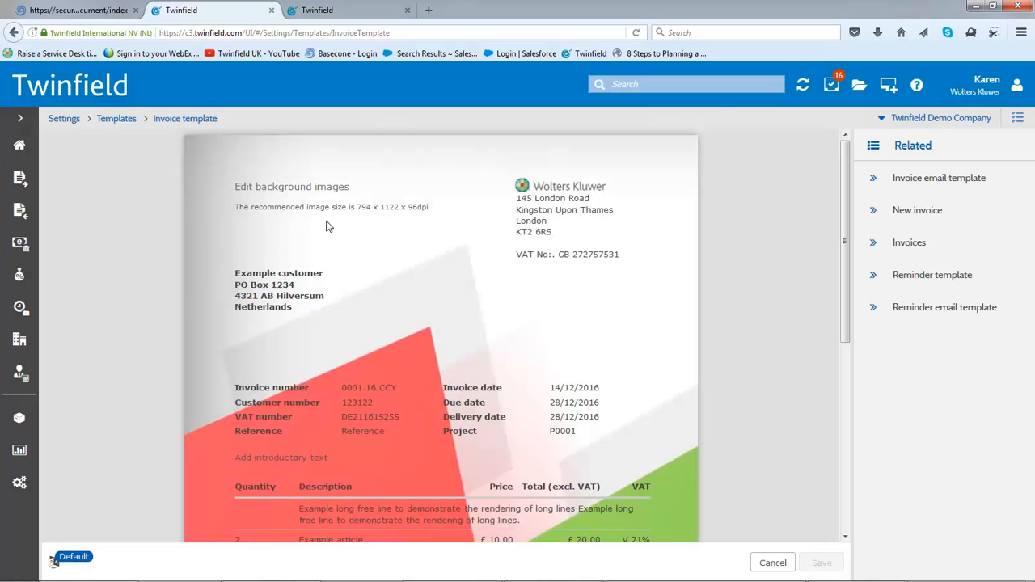
# Examine the invoice template's background image options, the editable logo and company address data, and the footer text
pyautogui.click(303, 191)
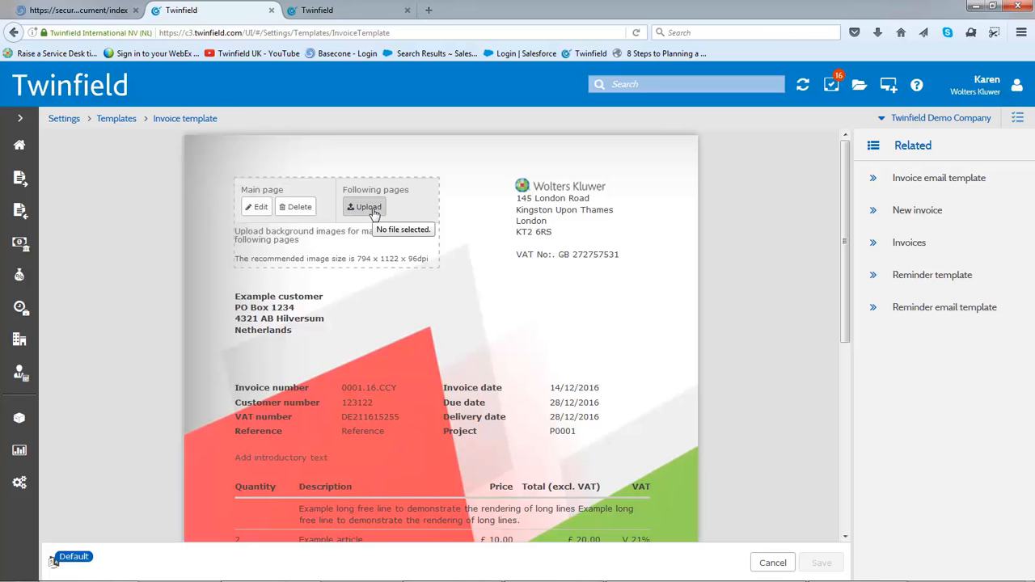
pyautogui.click(527, 189)
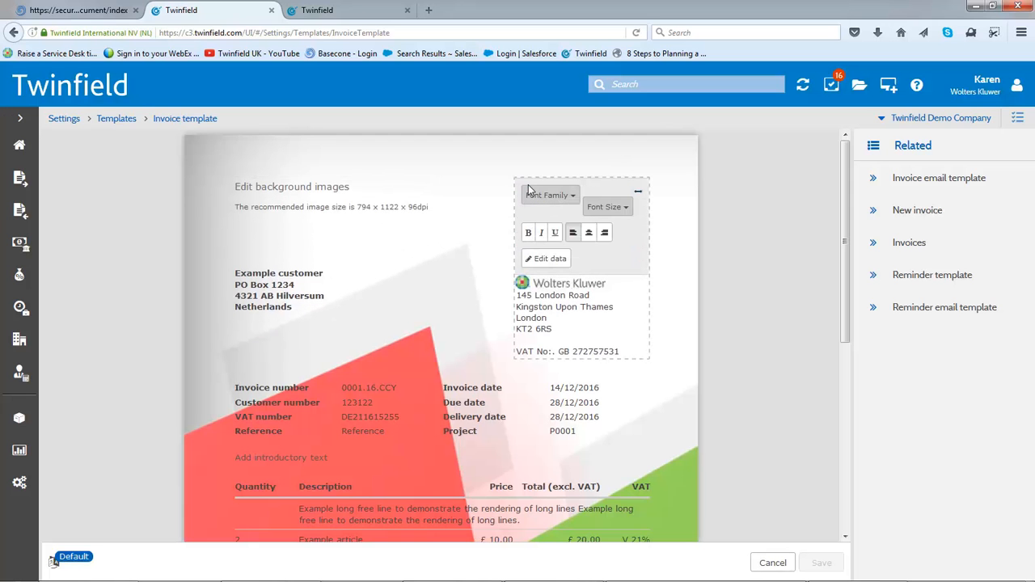
pyautogui.click(534, 261)
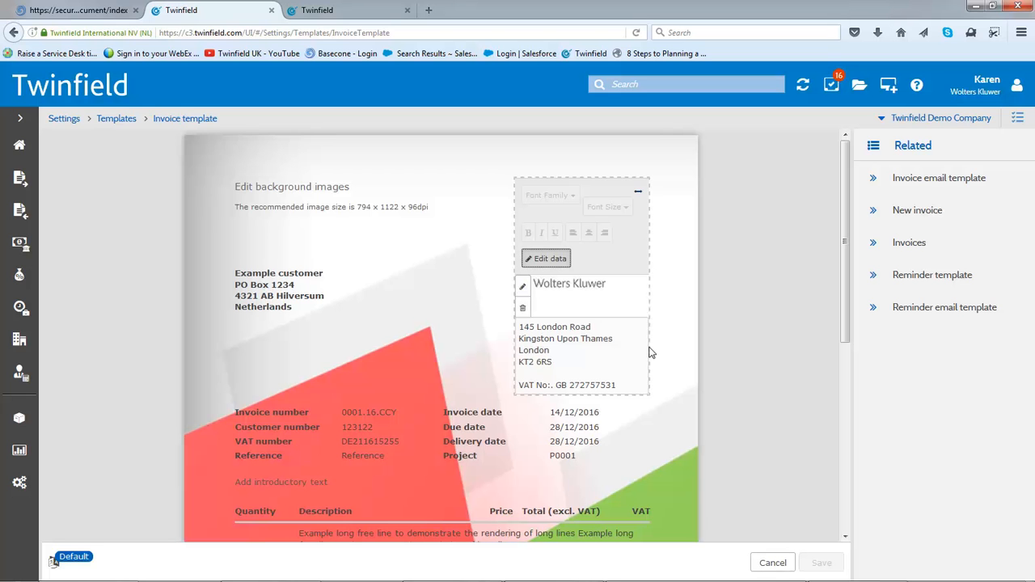
pyautogui.moveTo(844, 255); pyautogui.dragTo(862, 384)
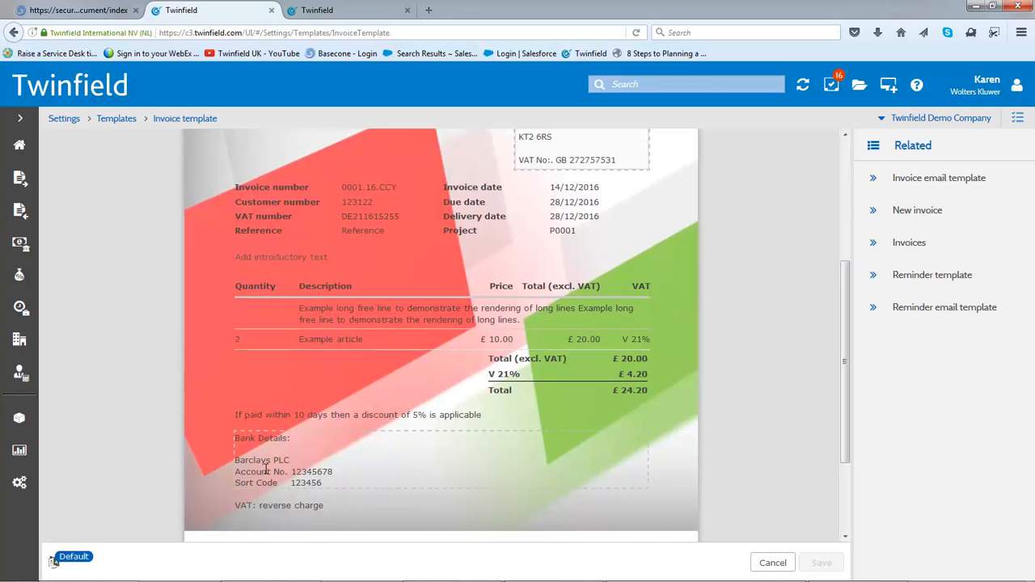
# Open the classic sales invoice data entry and select A2 Group as the customer
pyautogui.click(20, 184)
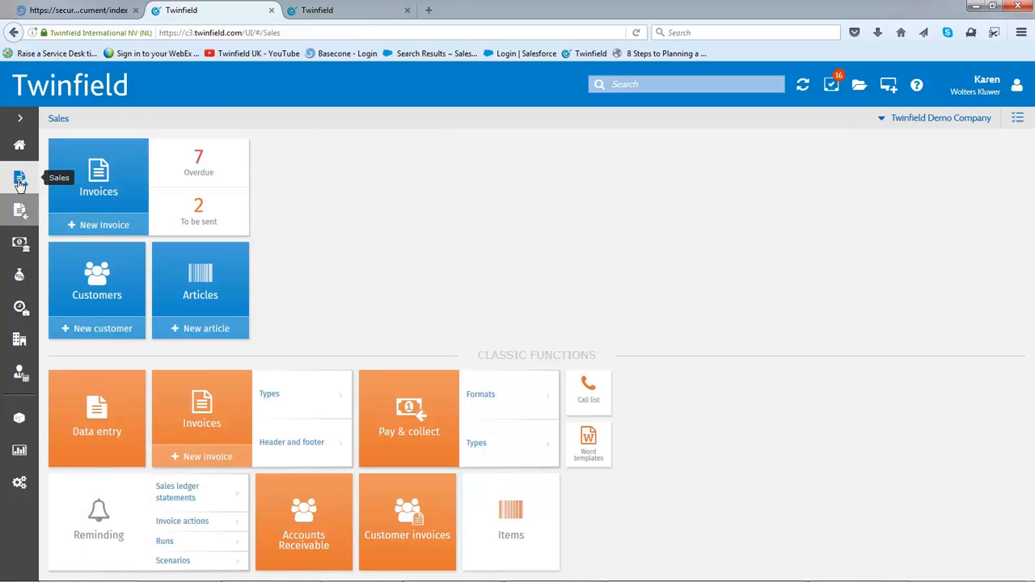
pyautogui.click(94, 409)
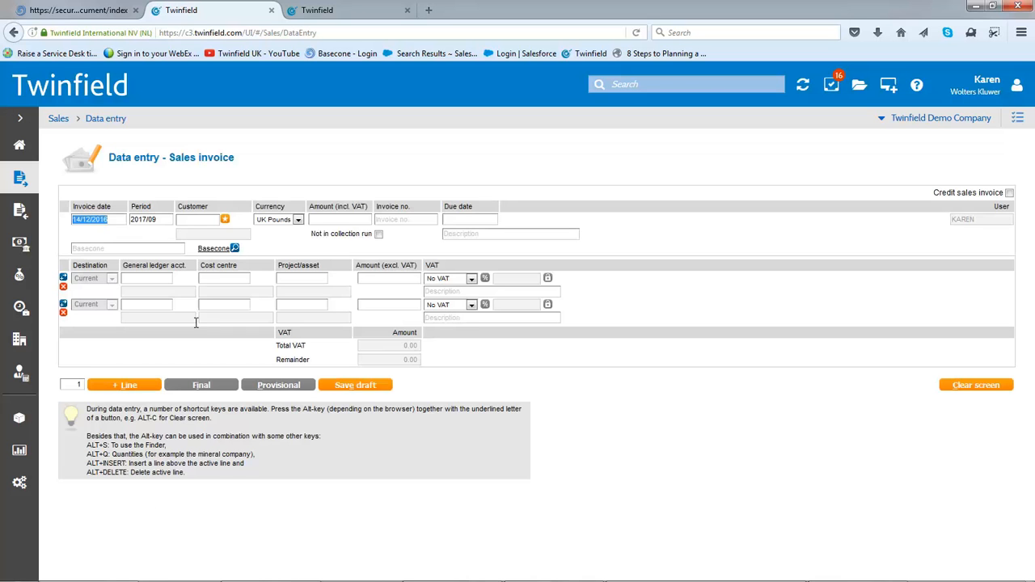
pyautogui.click(191, 222)
pyautogui.write('a2')
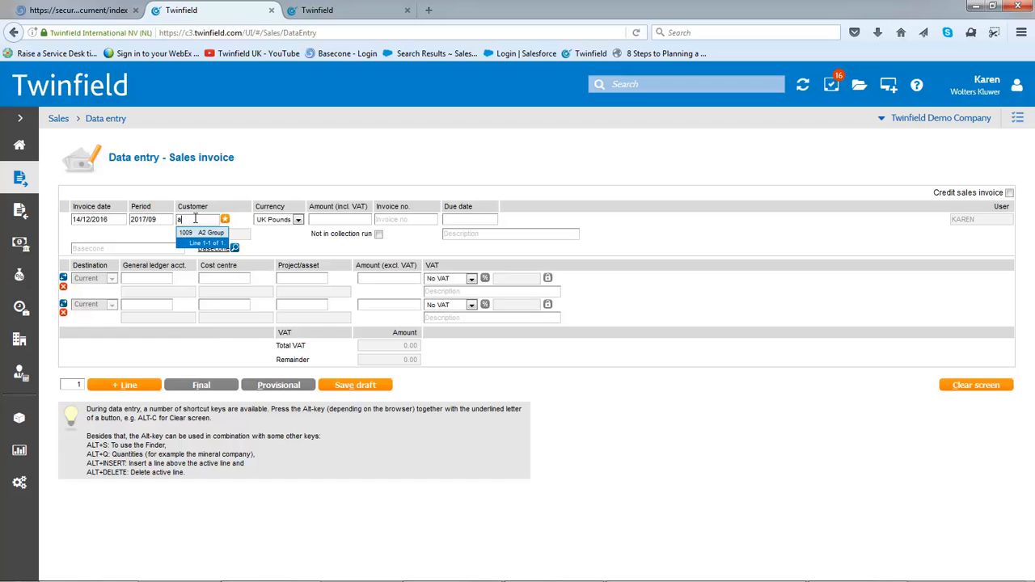
pyautogui.press('BackSpace')
pyautogui.press('BackSpace')
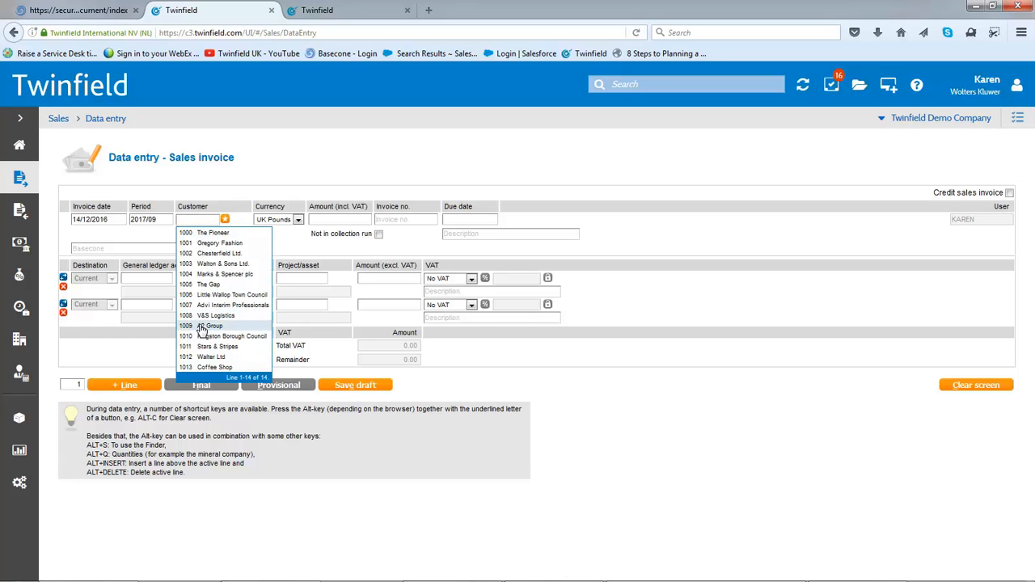
pyautogui.click(202, 327)
# Fill in the invoice header with an amount of 1000 including VAT, invoice number a2101 and the description "Sales"
pyautogui.click(343, 217)
pyautogui.write('1000')
pyautogui.press('Tab')
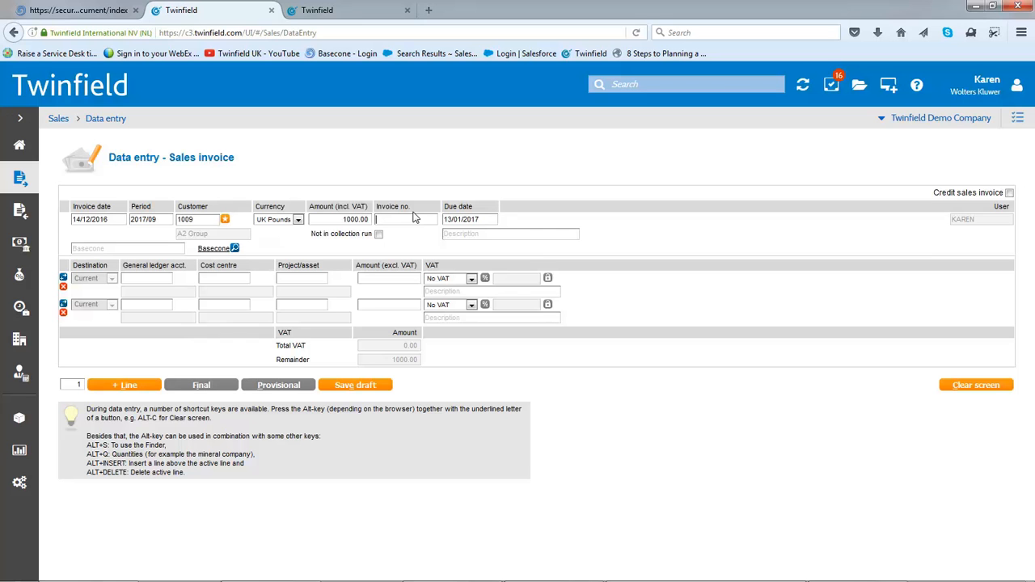
pyautogui.write('a2101')
pyautogui.press('Tab')
pyautogui.click(488, 236)
pyautogui.write('Sales')
# Enter general ledger account 0010 on the first invoice line with an amount of 1000
pyautogui.click(146, 277)
pyautogui.write('0010')
pyautogui.press('Tab')
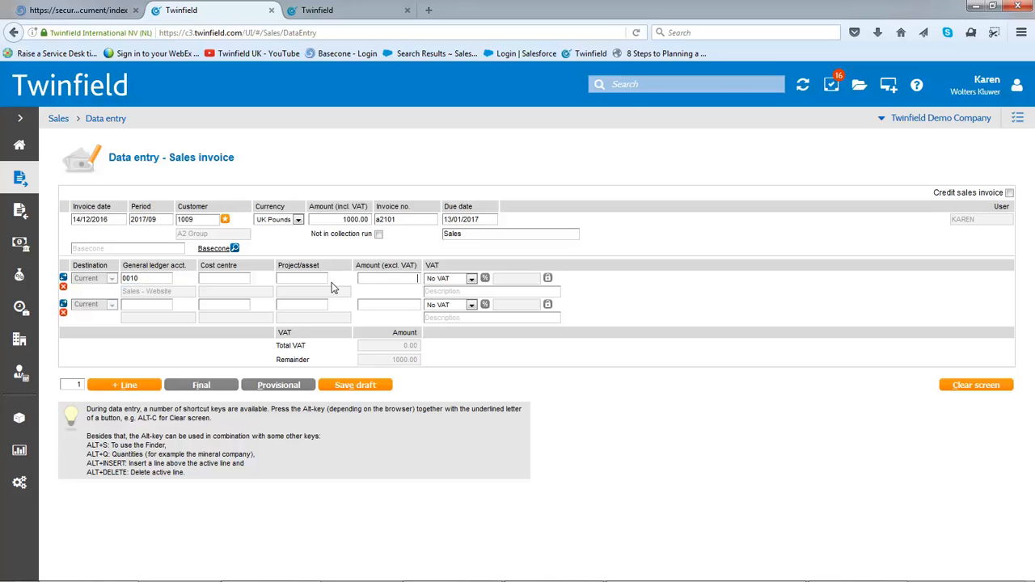
pyautogui.click(362, 278)
pyautogui.write('1000')
pyautogui.press('Tab')
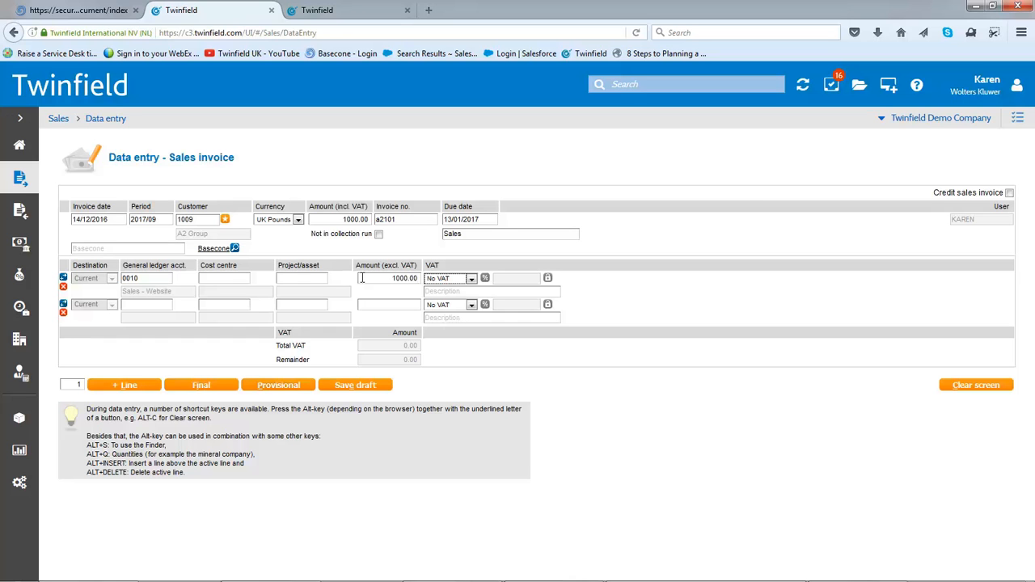
# Apply VAT code S-STD to the line, recalculate its amount excluding VAT, and save the transaction as provisional
pyautogui.click(471, 284)
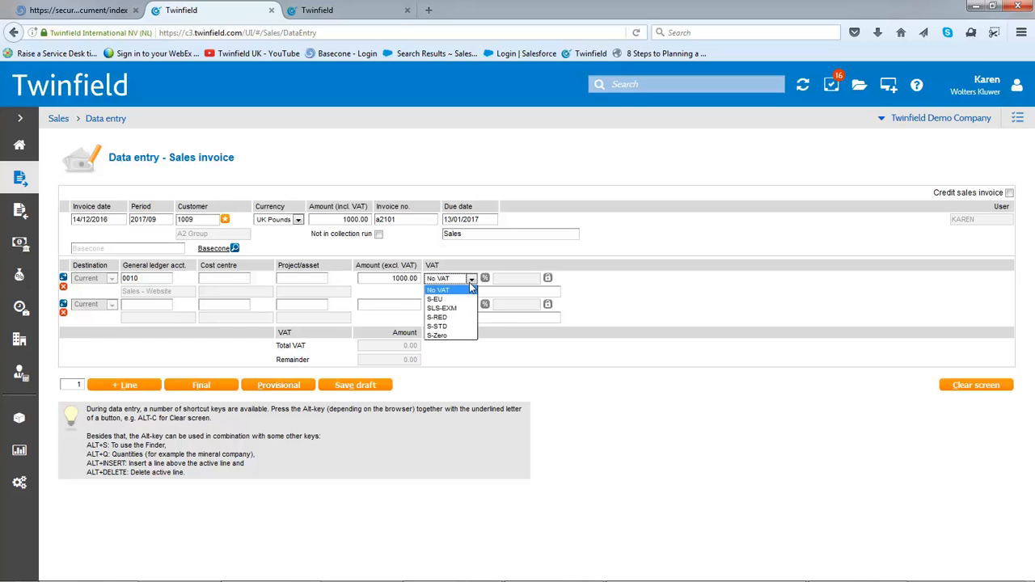
pyautogui.click(437, 326)
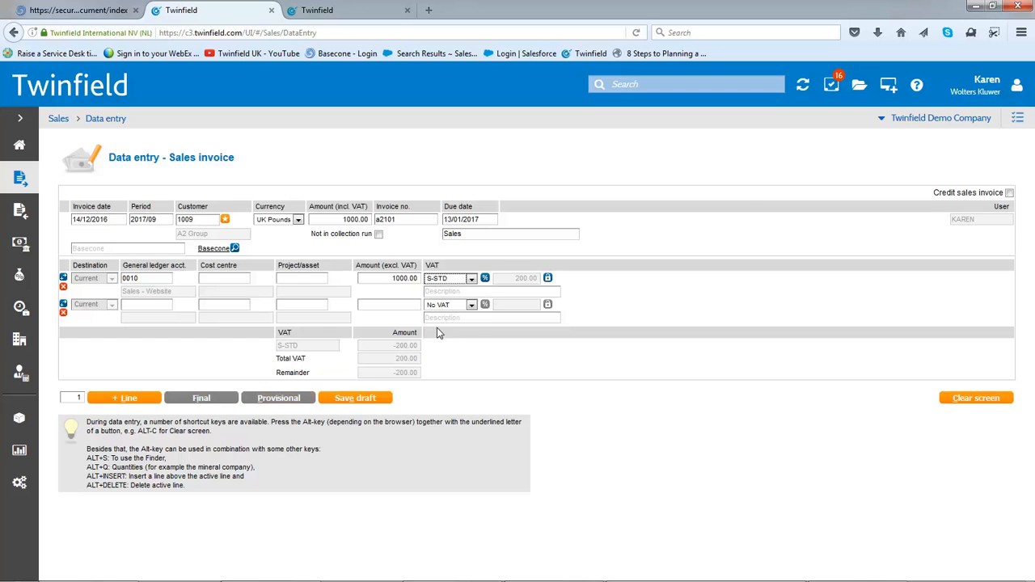
pyautogui.click(485, 279)
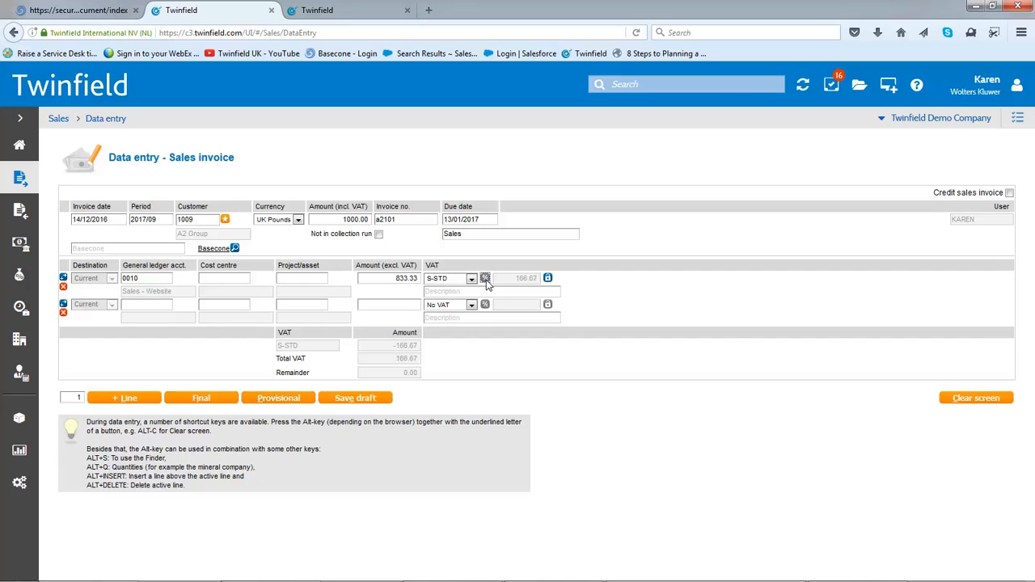
pyautogui.click(276, 400)
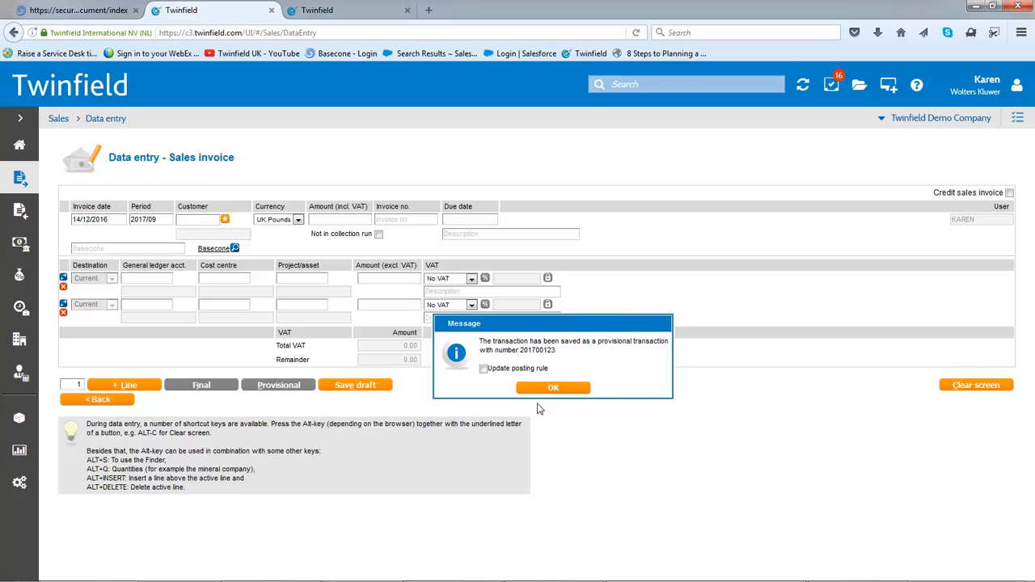
pyautogui.click(549, 392)
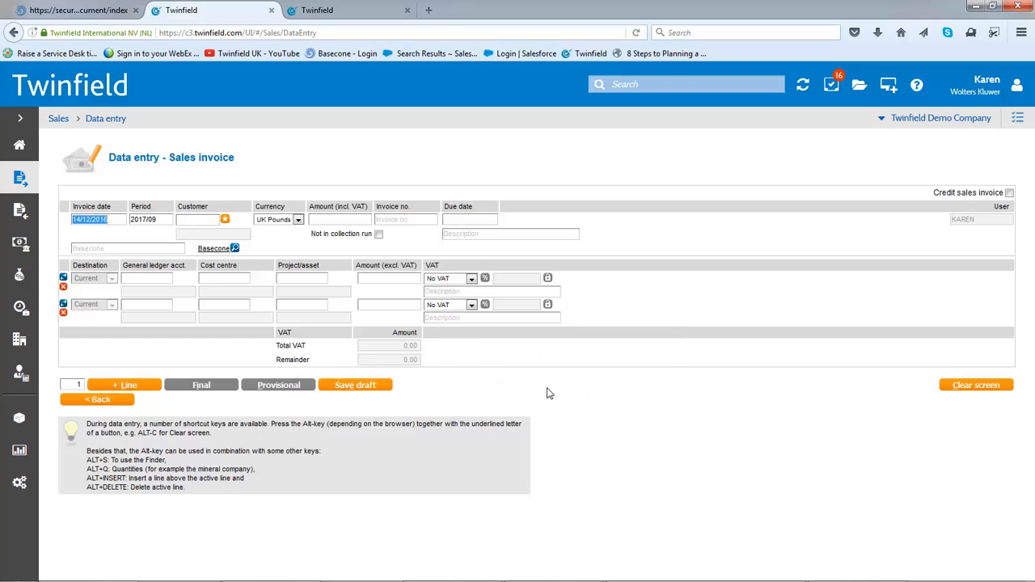
# Open the Purchase section, and switch to Basecone to view the Enterprise 04 invoice document
pyautogui.click(20, 212)
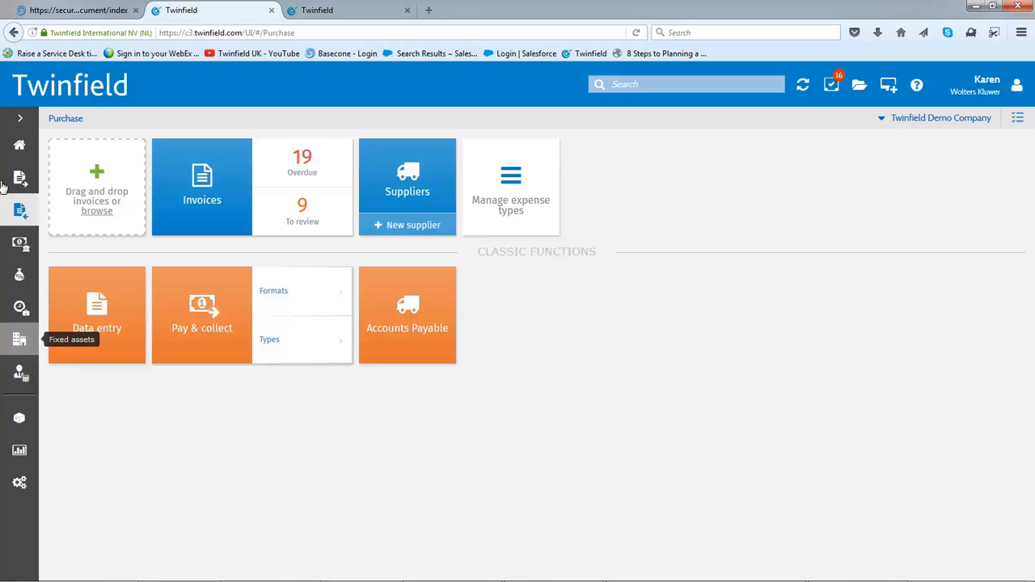
pyautogui.click(81, 11)
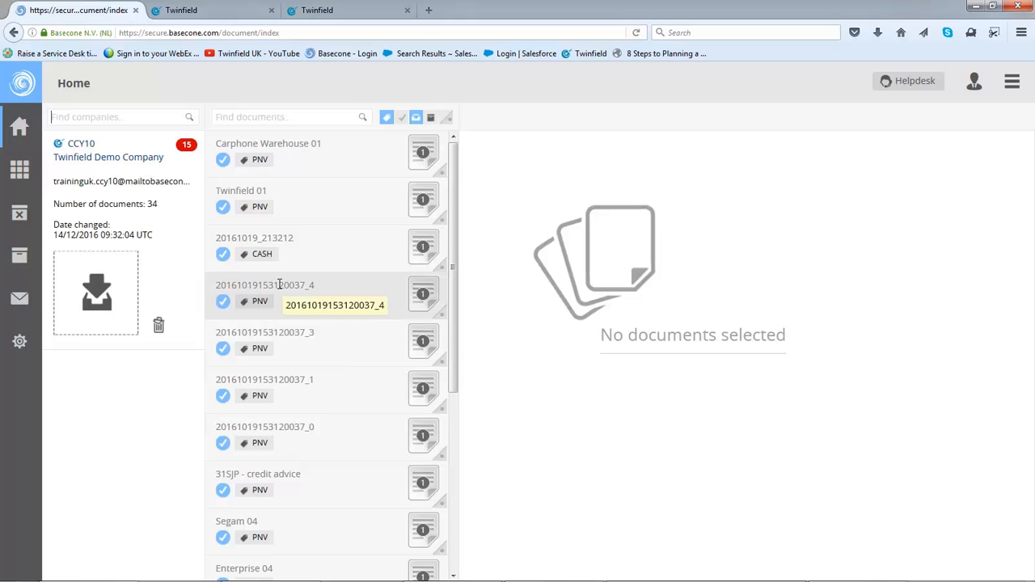
pyautogui.click(248, 563)
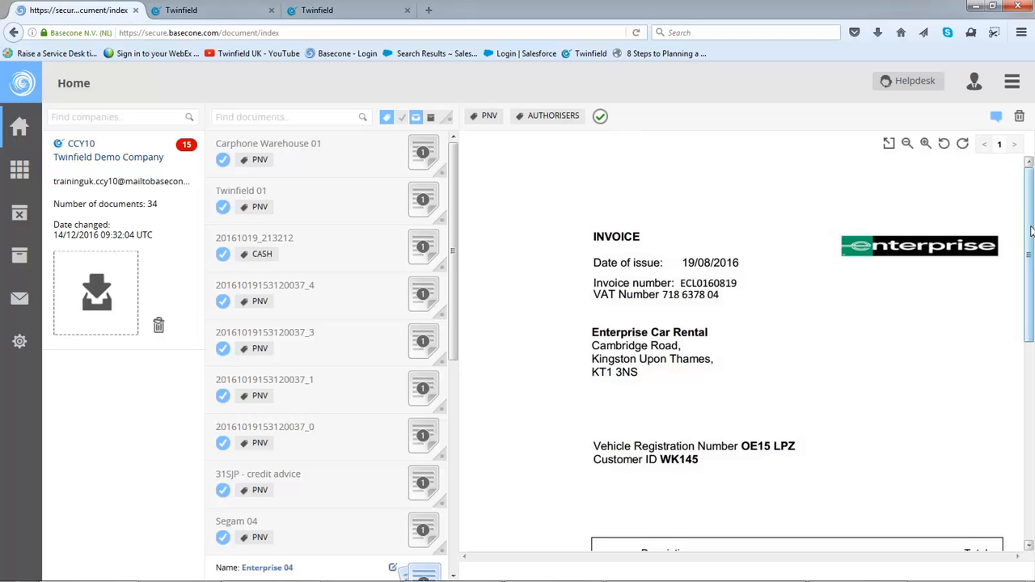
# Check the Enterprise 04 invoice, open it for booking, and set its supplier to 2025 Enterprise Car Rental
pyautogui.scroll(-3, 1031, 232)
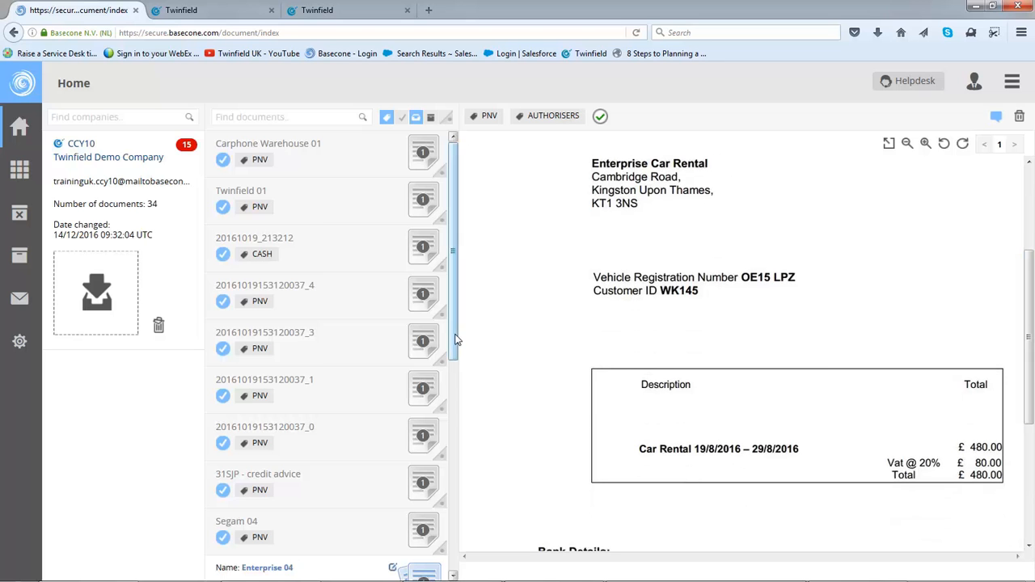
pyautogui.scroll(-2, 456, 339)
pyautogui.click(387, 545)
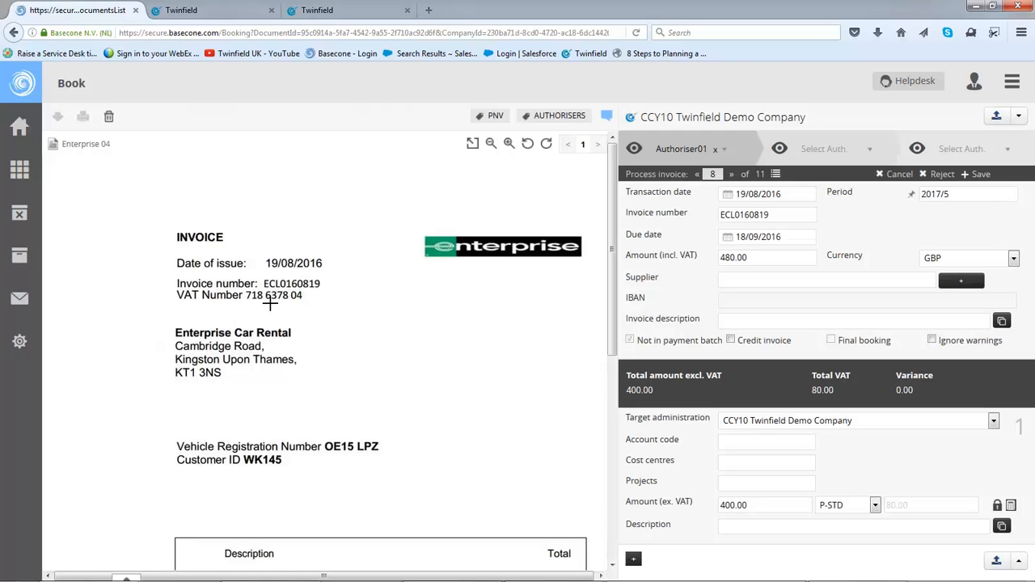
pyautogui.click(758, 282)
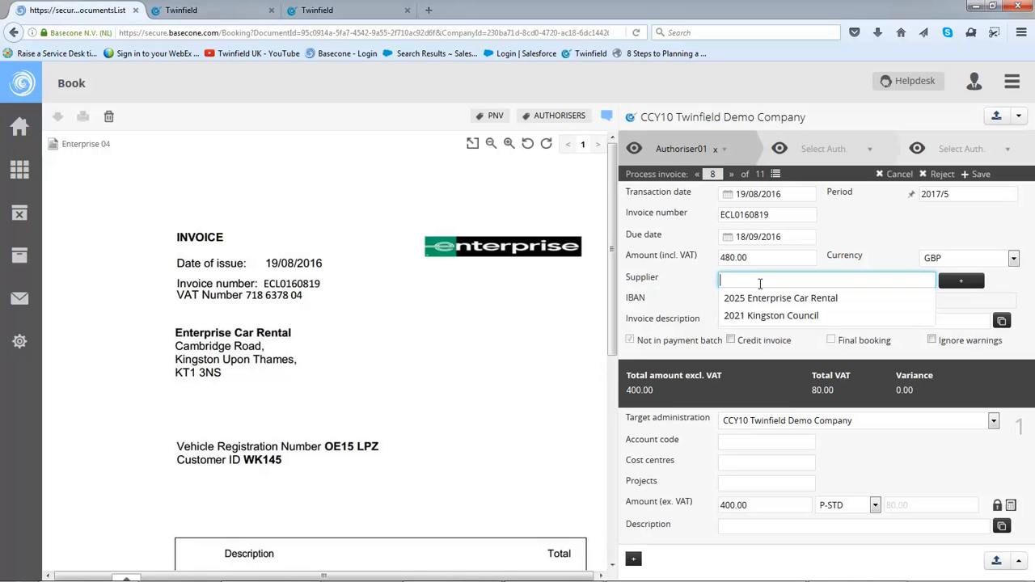
pyautogui.write('enter')
pyautogui.click(760, 297)
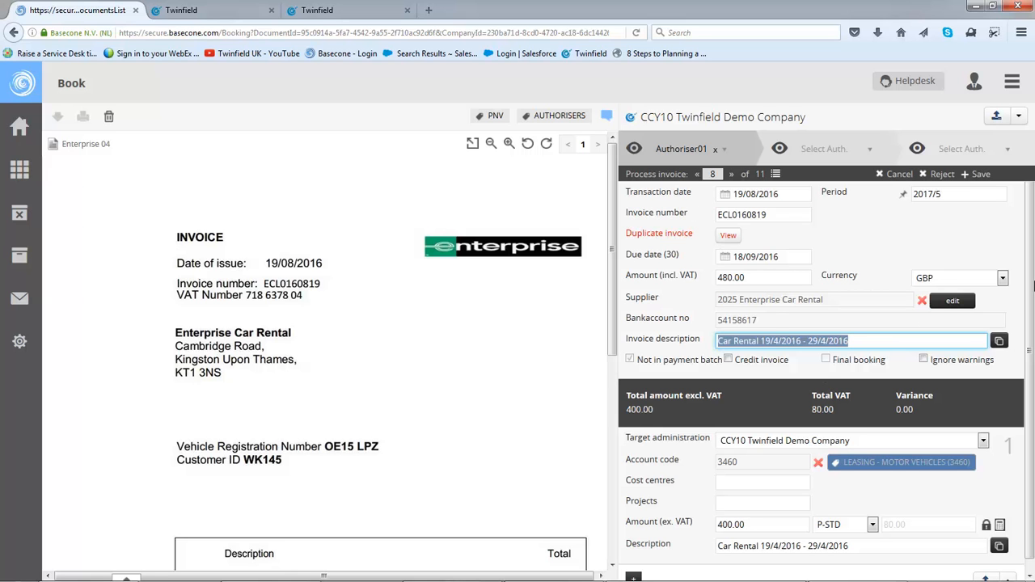
# Compare the booking form with the invoice and change the invoice number to ECL01608190
pyautogui.moveTo(612, 338); pyautogui.dragTo(625, 436)
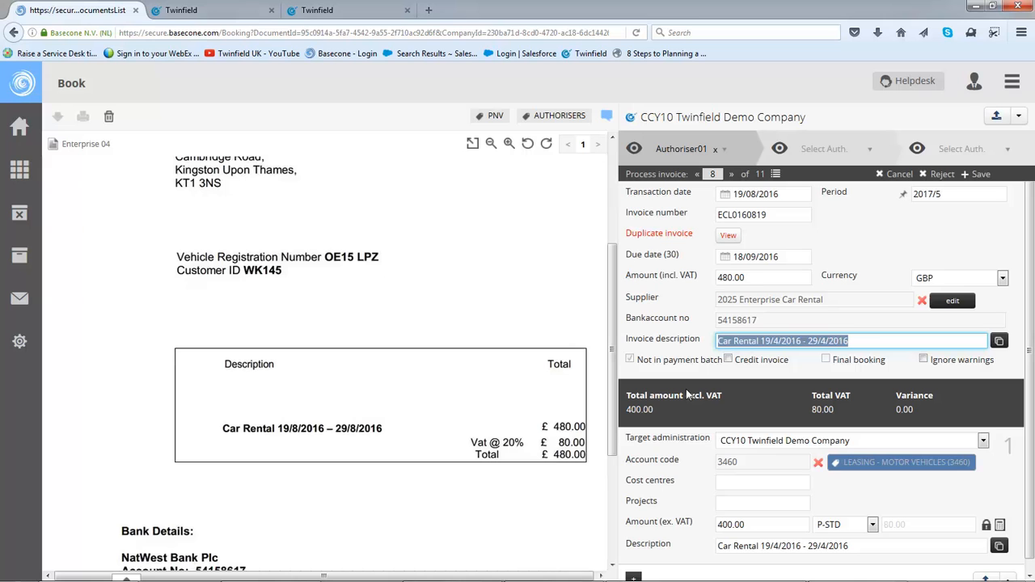
pyautogui.click(772, 215)
pyautogui.write('0')
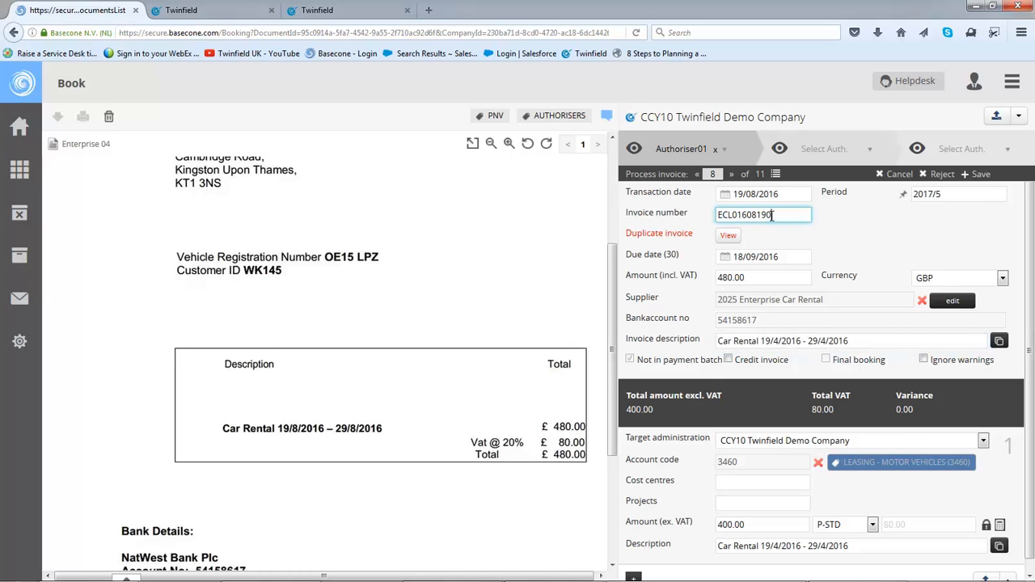
pyautogui.press('Tab')
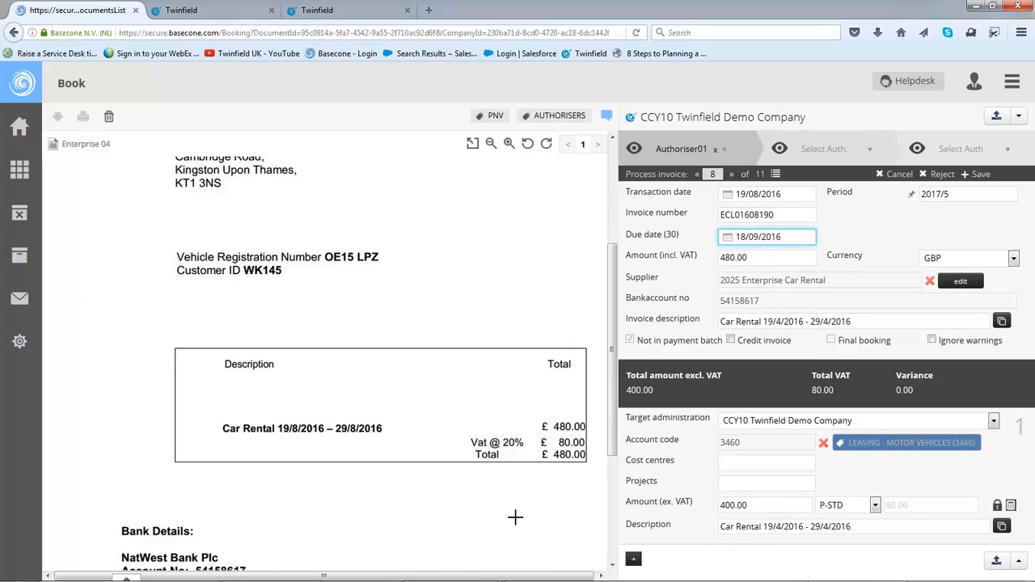
# Set the invoice description to "Car Rental 19/8/2016 - 29/8/2016", copy it to the booking line, and book the document
pyautogui.moveTo(220, 428); pyautogui.dragTo(383, 429)
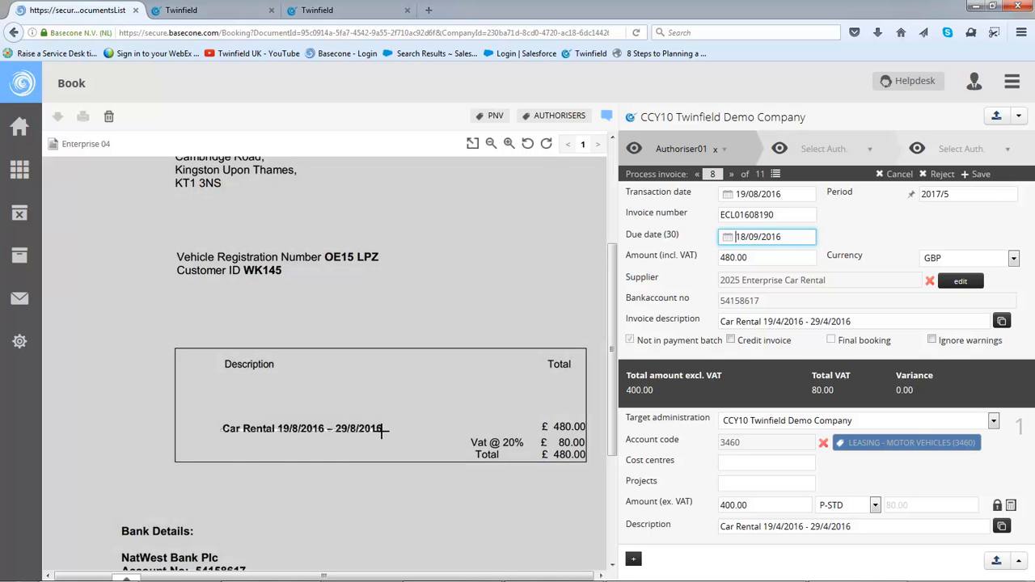
pyautogui.click(721, 321)
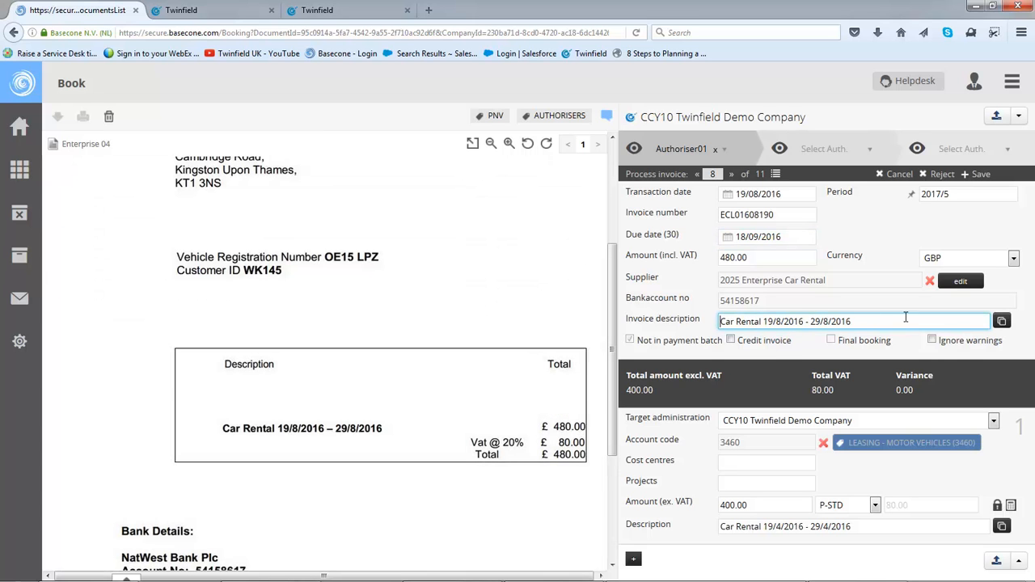
pyautogui.click(1001, 323)
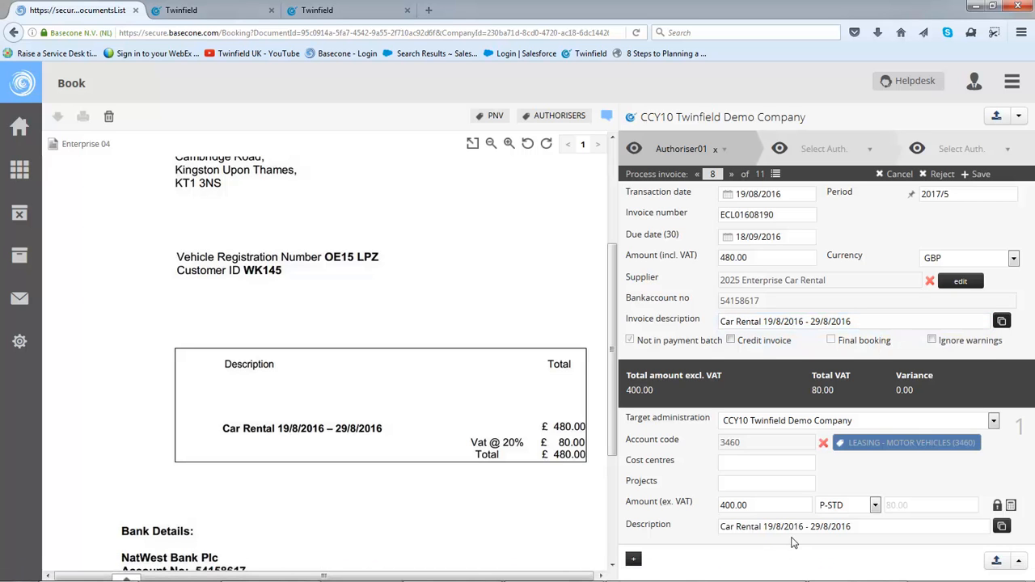
pyautogui.click(996, 564)
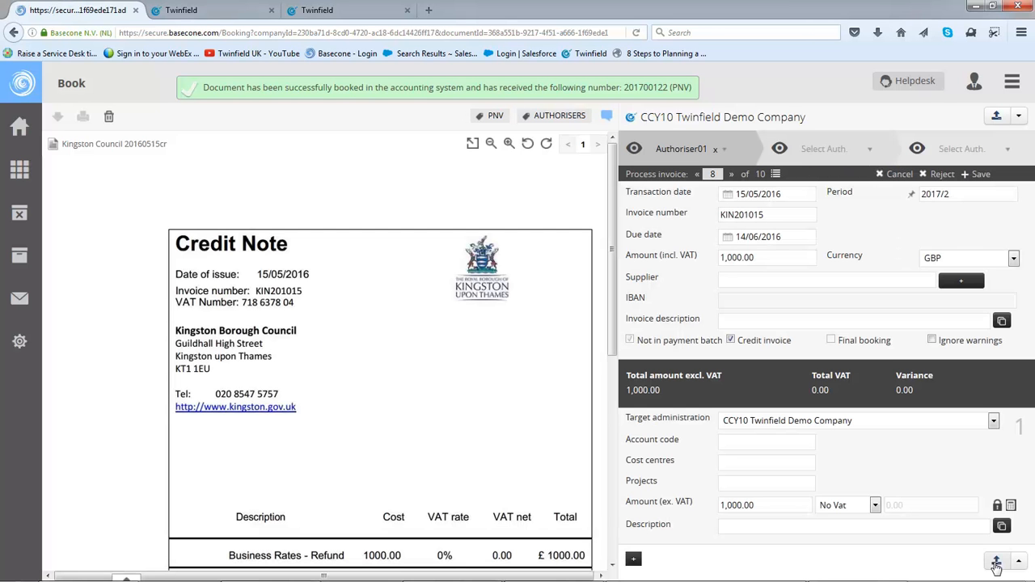
# Switch to Twinfield and open the provisional purchase invoice ECL01608190 from Enterprise Car Rental
pyautogui.click(239, 10)
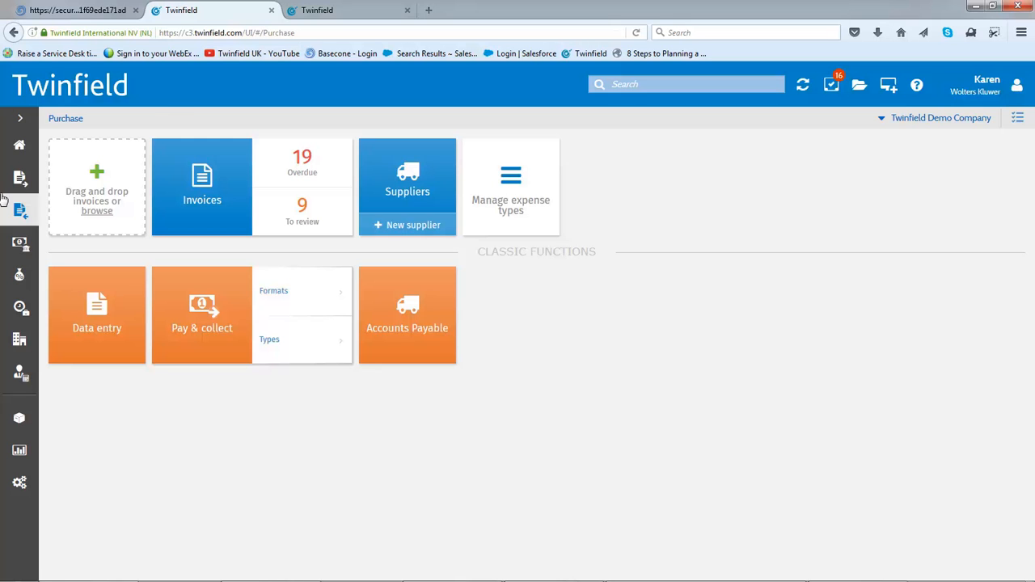
pyautogui.click(21, 149)
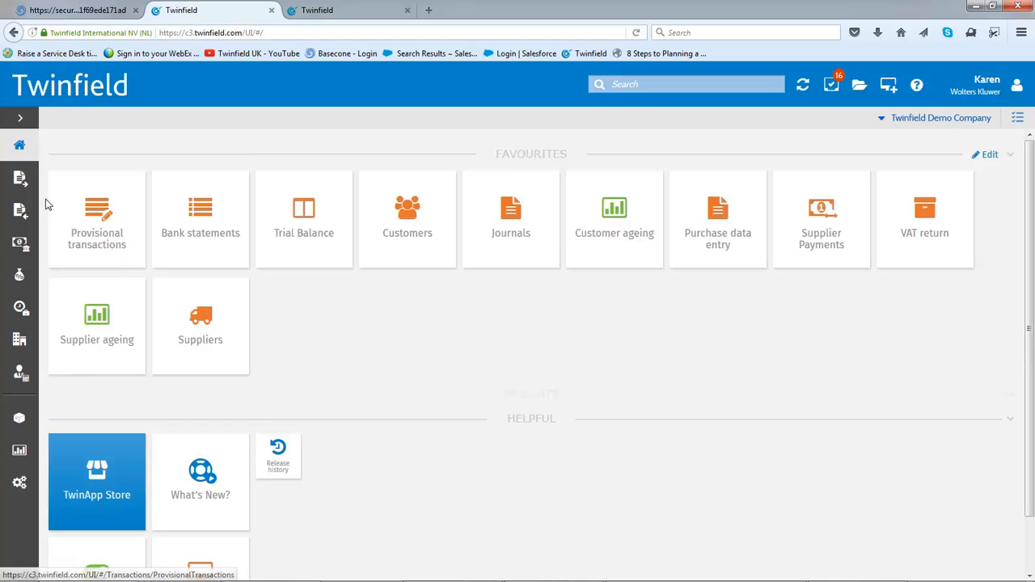
pyautogui.click(91, 234)
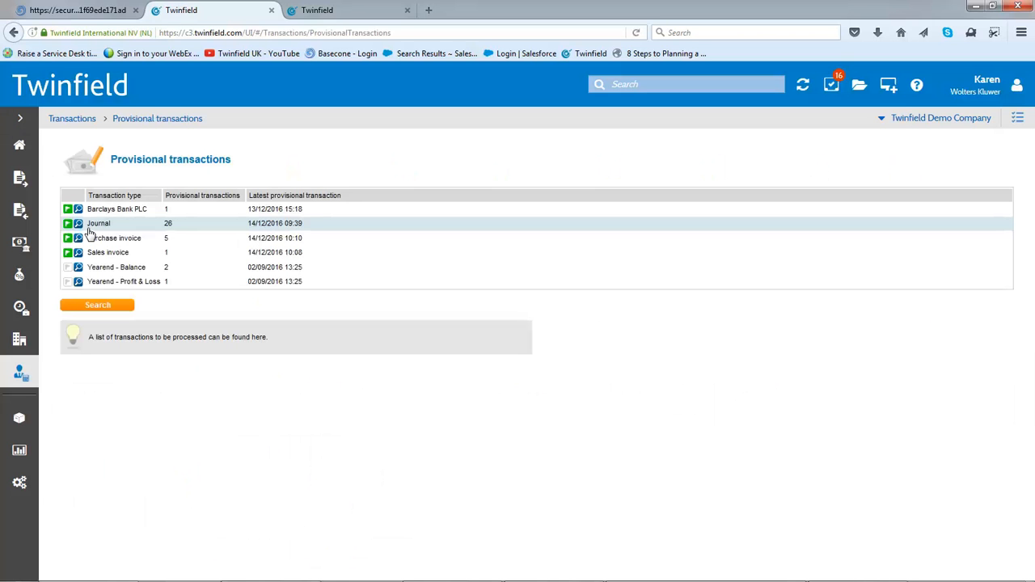
pyautogui.click(176, 240)
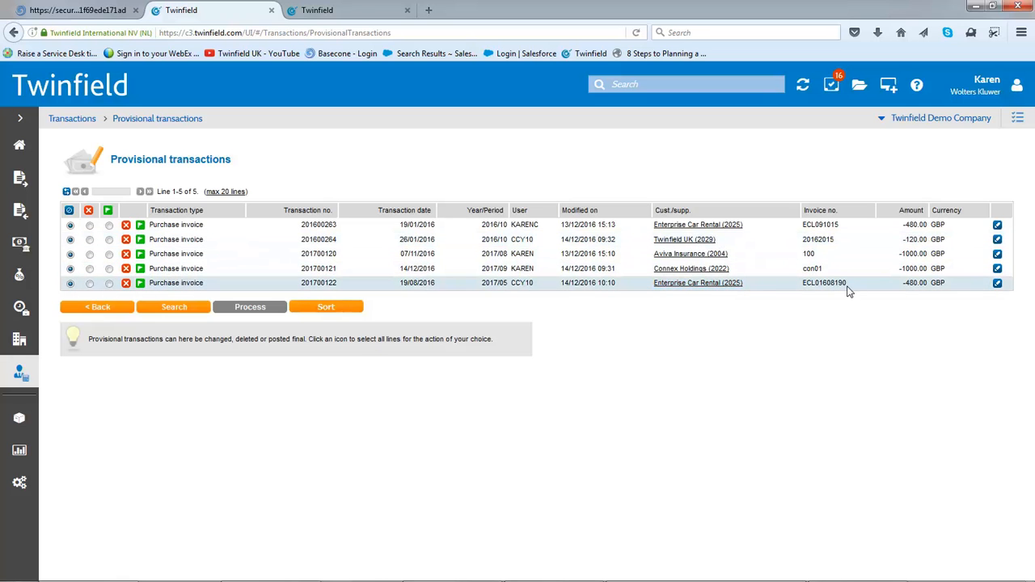
pyautogui.click(998, 284)
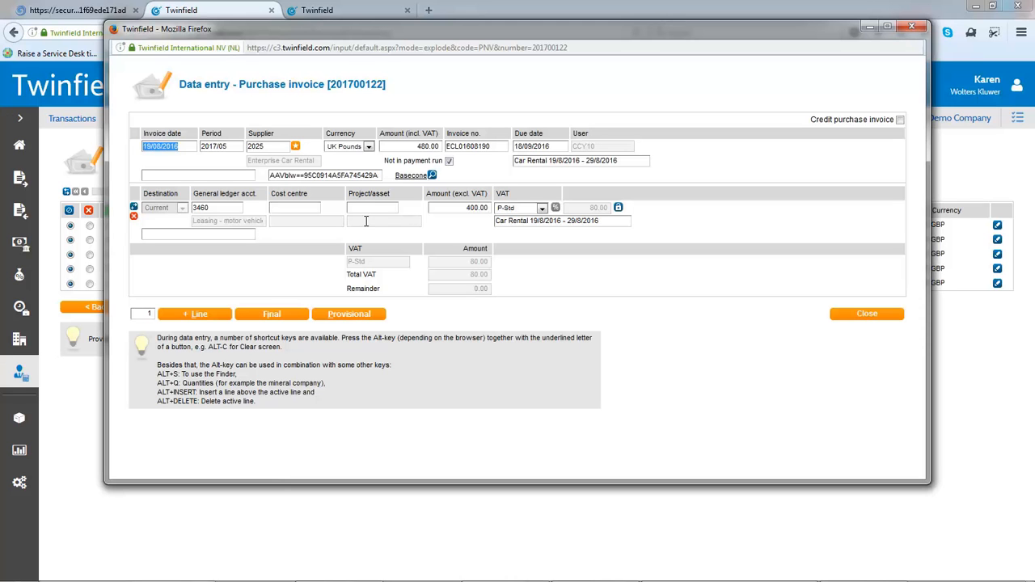
# View the invoice's linked Basecone document and its document timeline, and close the document lookup
pyautogui.click(410, 176)
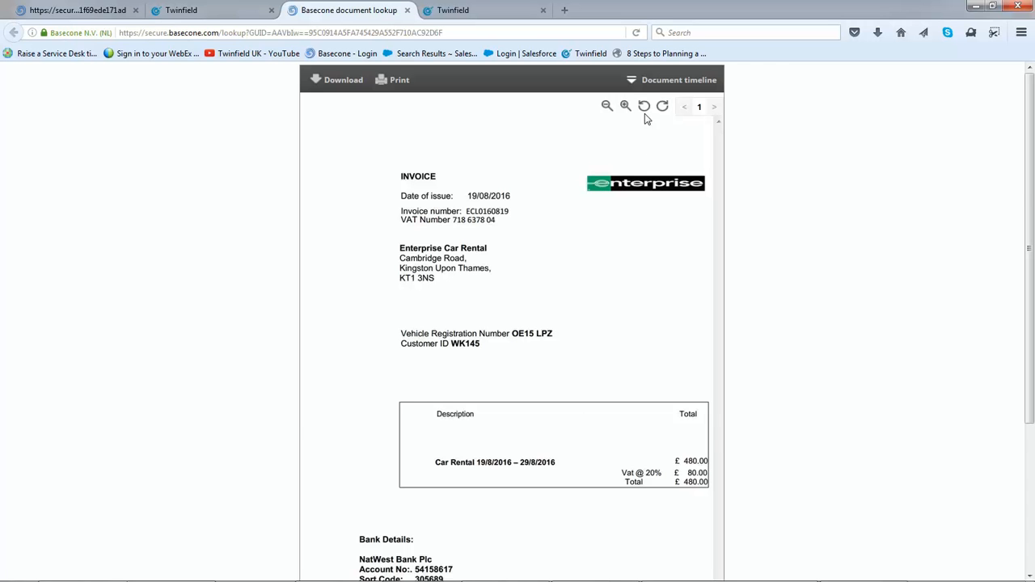
pyautogui.click(633, 86)
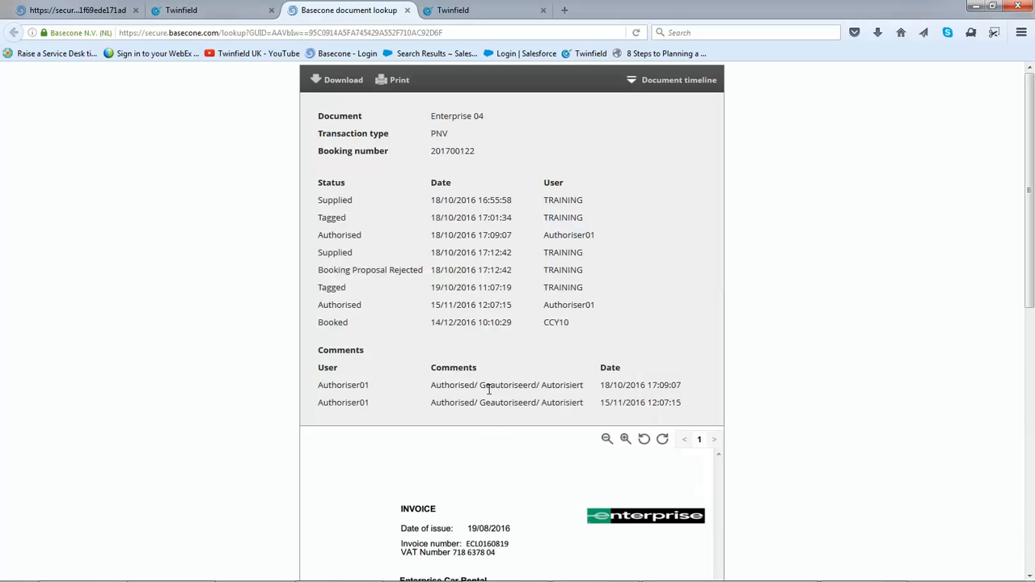
pyautogui.click(407, 11)
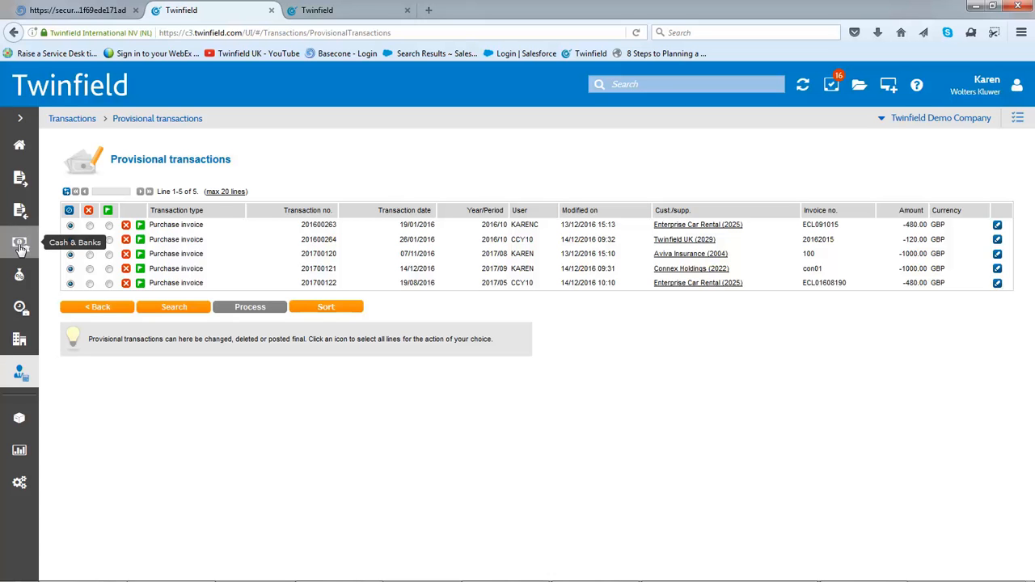
# Open the HSBC Current electronic bank statement under Cash & Banks and start allocating its first line
pyautogui.click(20, 244)
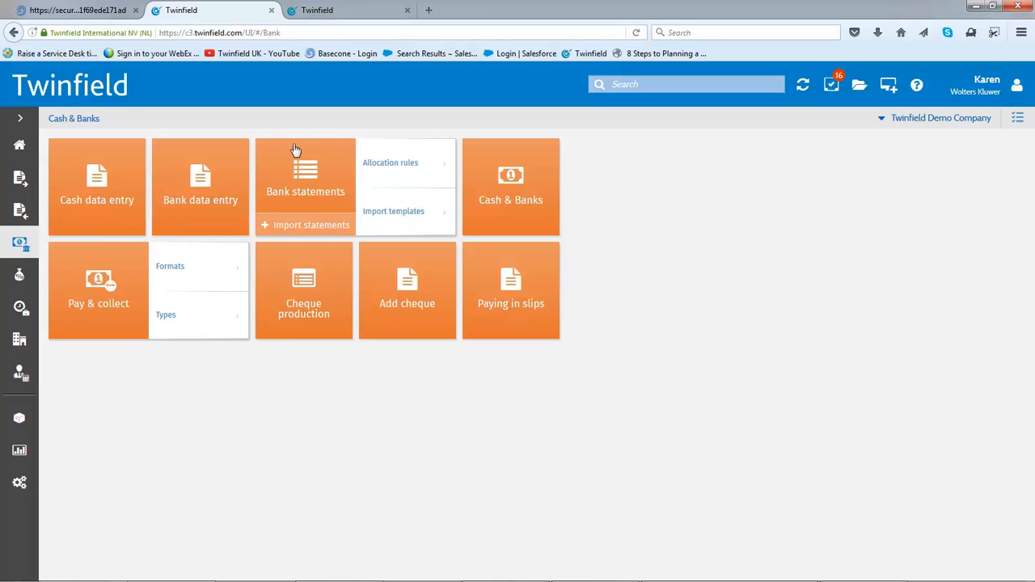
pyautogui.click(291, 171)
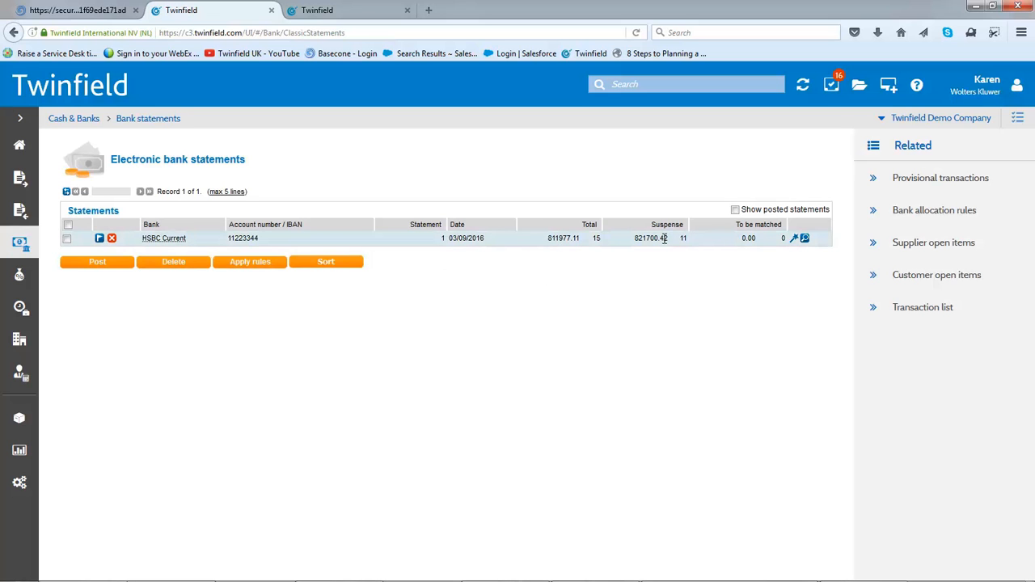
pyautogui.click(806, 239)
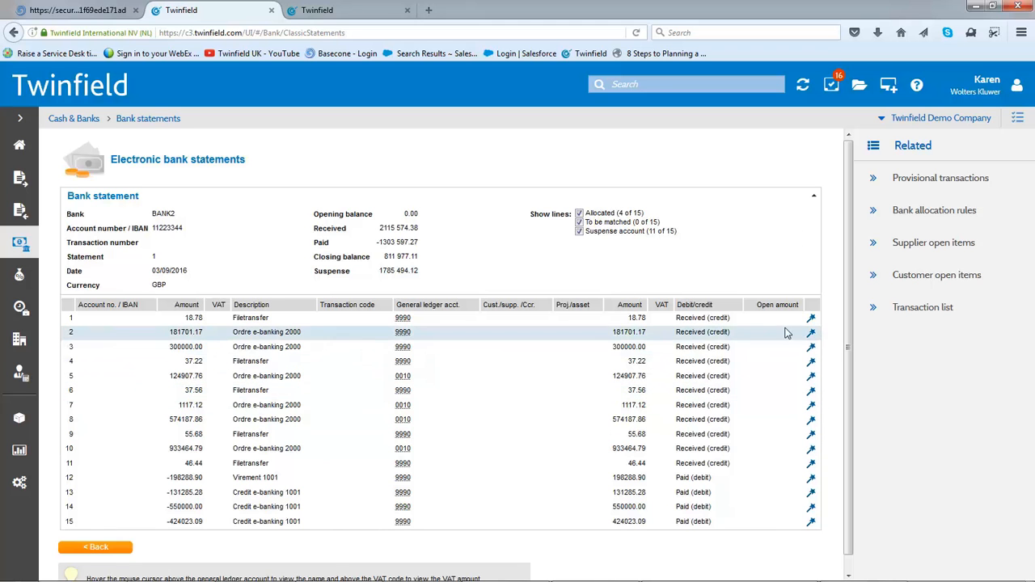
pyautogui.click(811, 321)
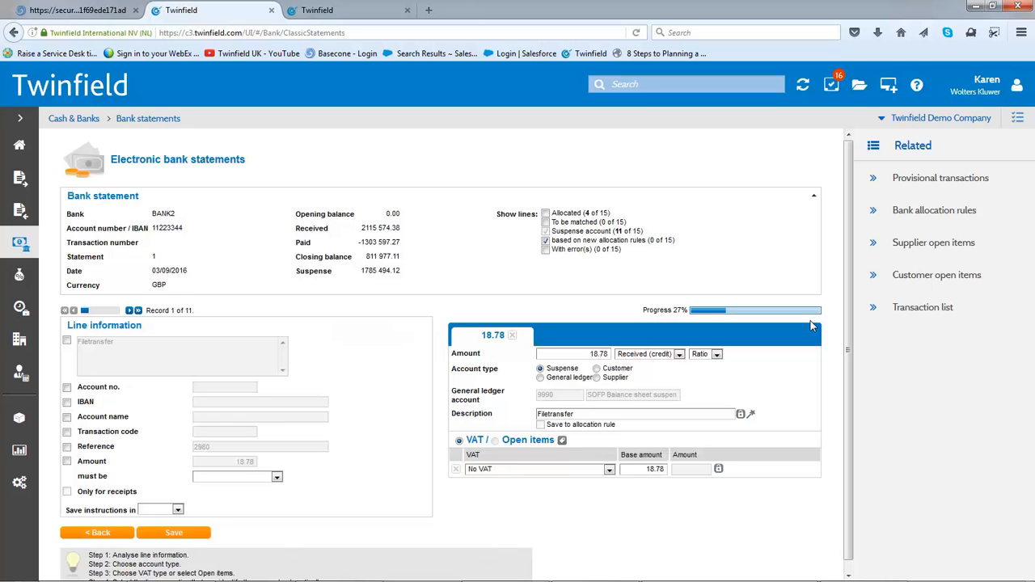
# Add the description text "Filetransfer" as the first criterion of the line's allocation rule
pyautogui.click(67, 342)
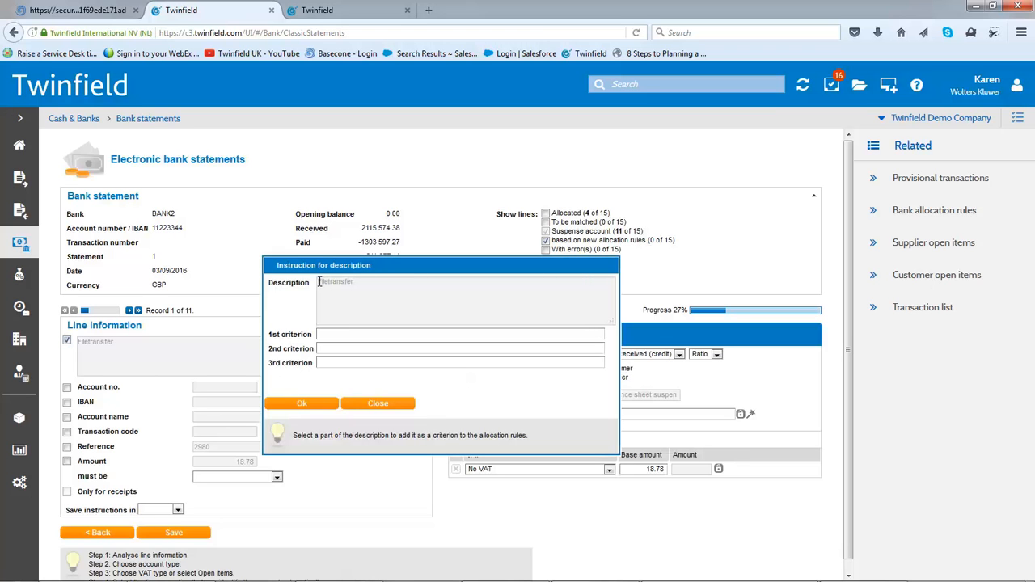
pyautogui.moveTo(319, 282); pyautogui.dragTo(455, 281)
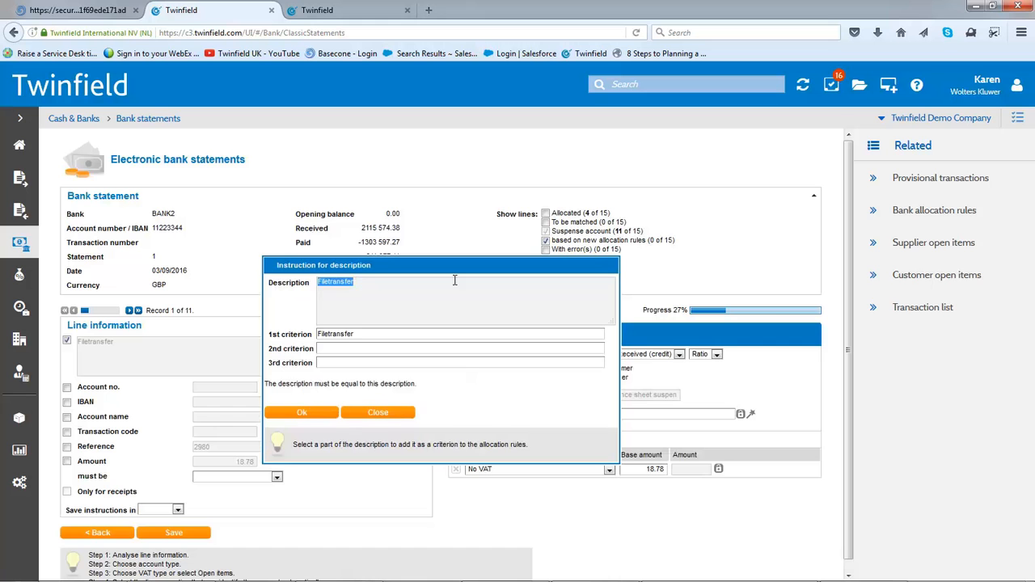
pyautogui.click(306, 410)
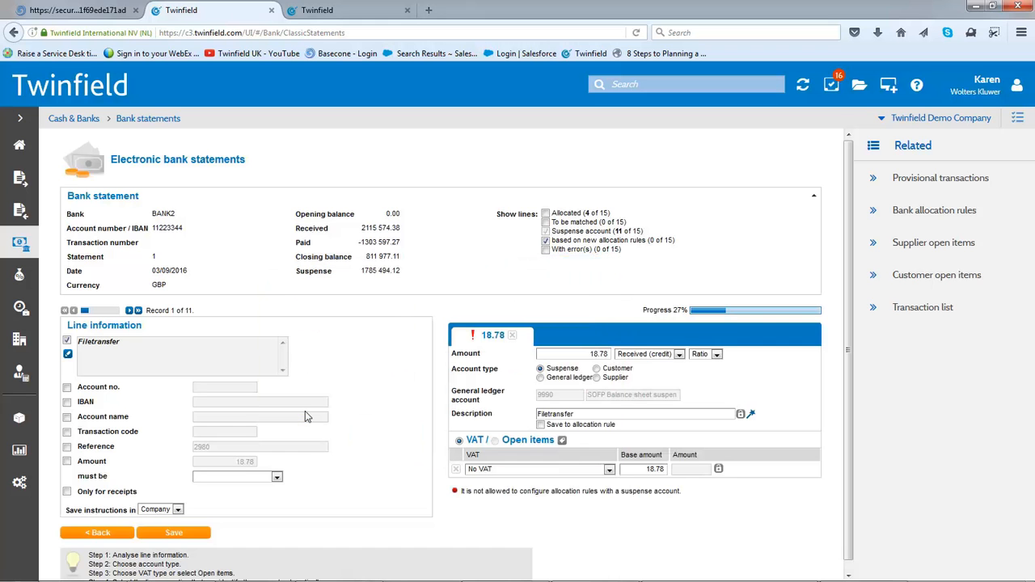
# Allocate the line to general ledger account 780C Electronic payment holding account, save the rule, and return to the statements list
pyautogui.click(541, 377)
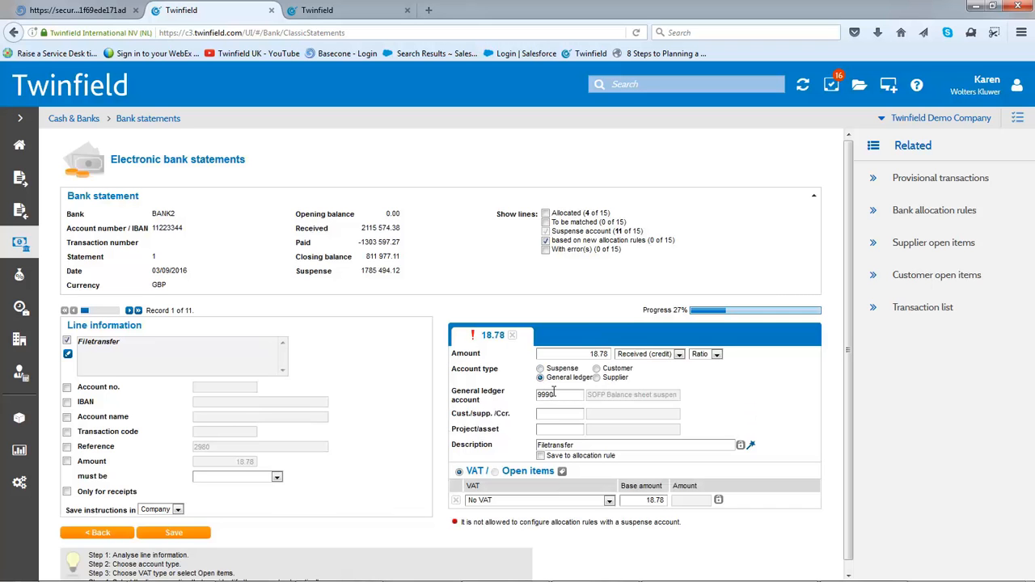
pyautogui.moveTo(560, 394); pyautogui.dragTo(446, 398)
pyautogui.write('elect')
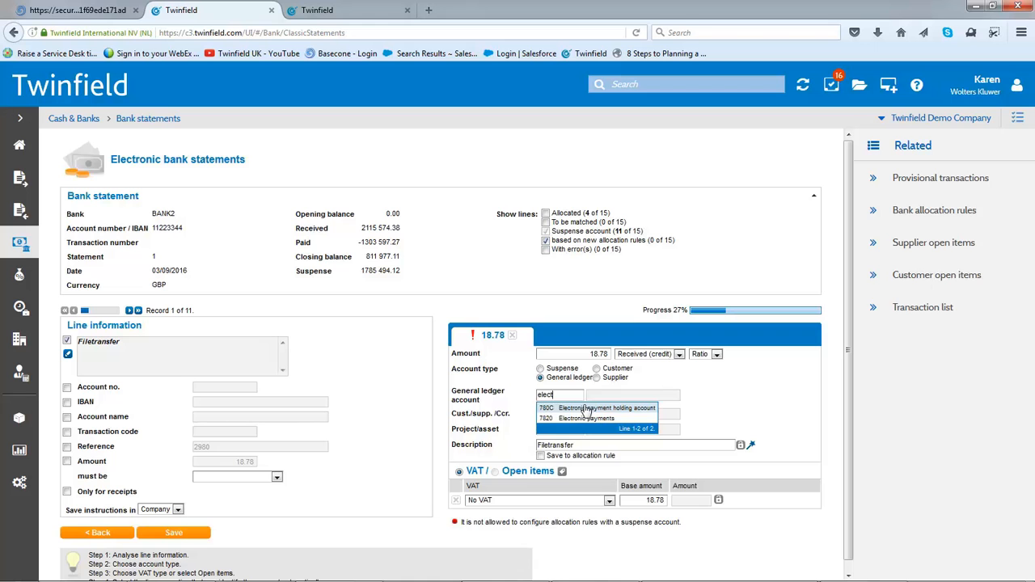
pyautogui.click(585, 408)
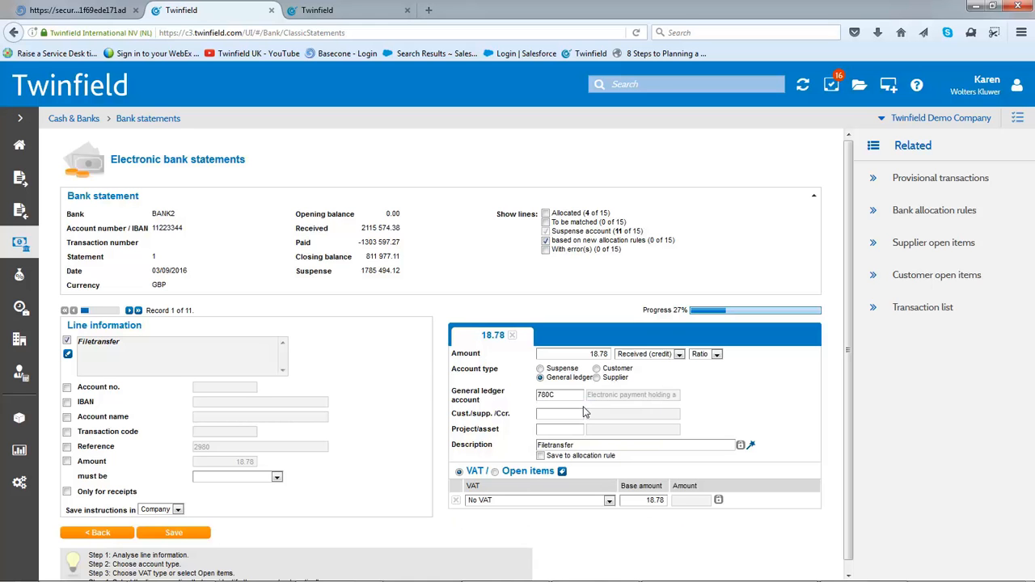
pyautogui.click(187, 534)
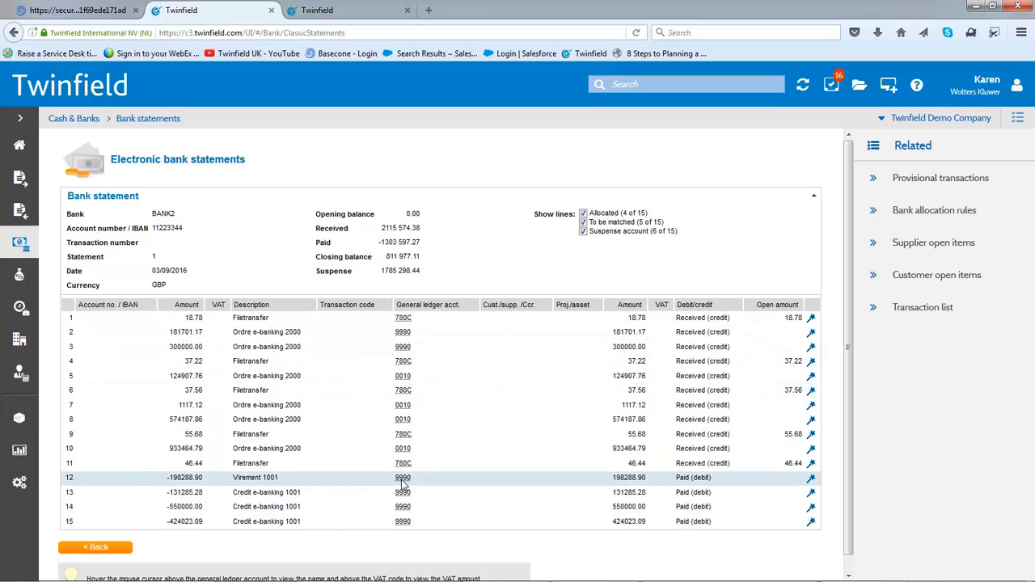
pyautogui.moveTo(402, 461)
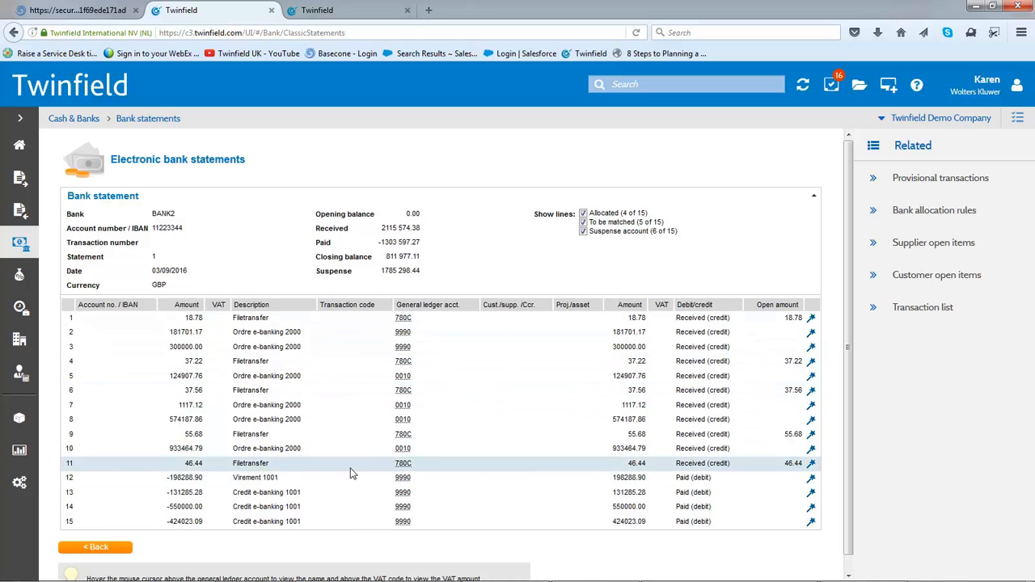
pyautogui.click(89, 549)
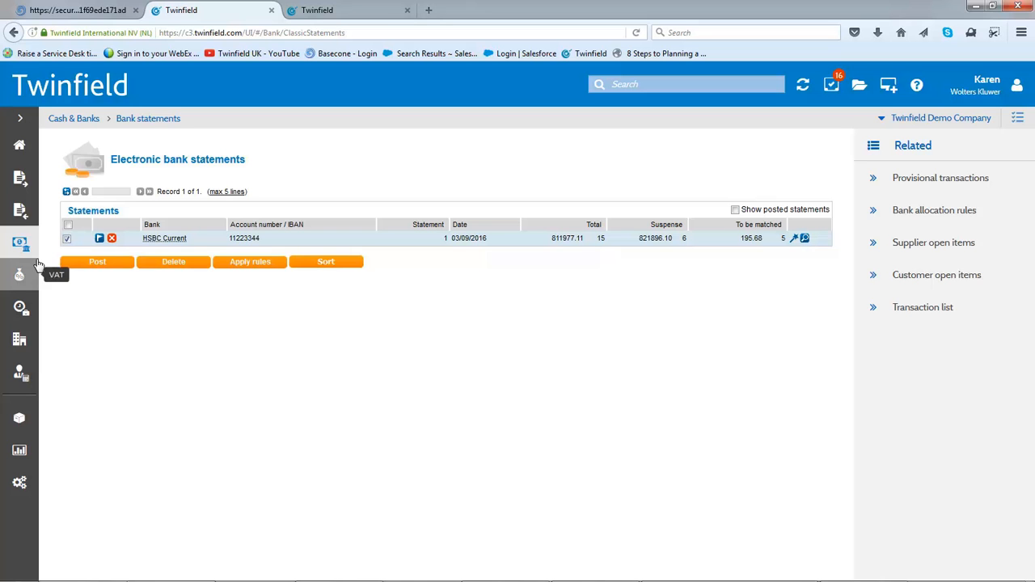
# Open the provisional Barclays Bank PLC transaction for editing from the provisional transactions overview
pyautogui.click(20, 147)
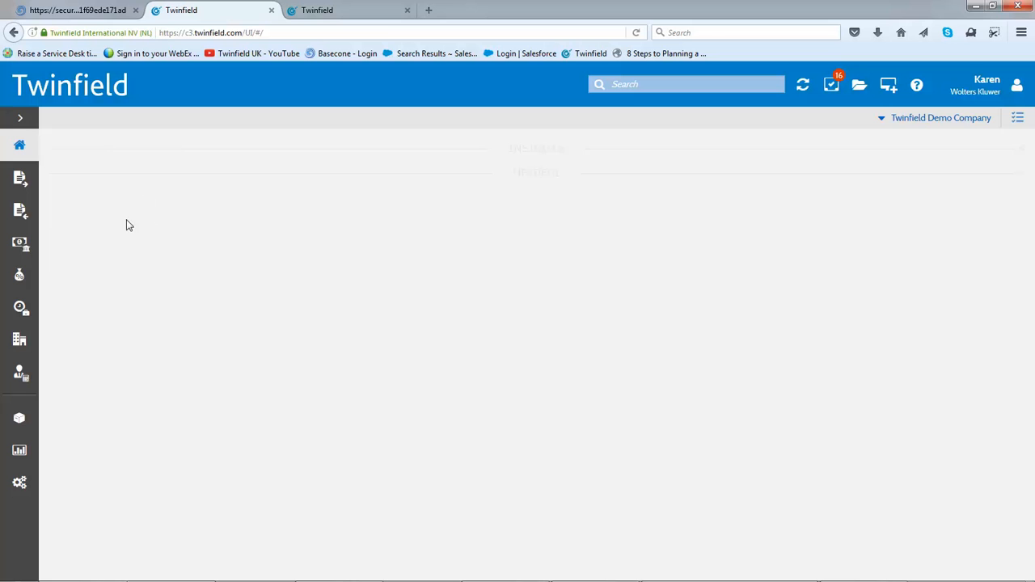
pyautogui.click(97, 225)
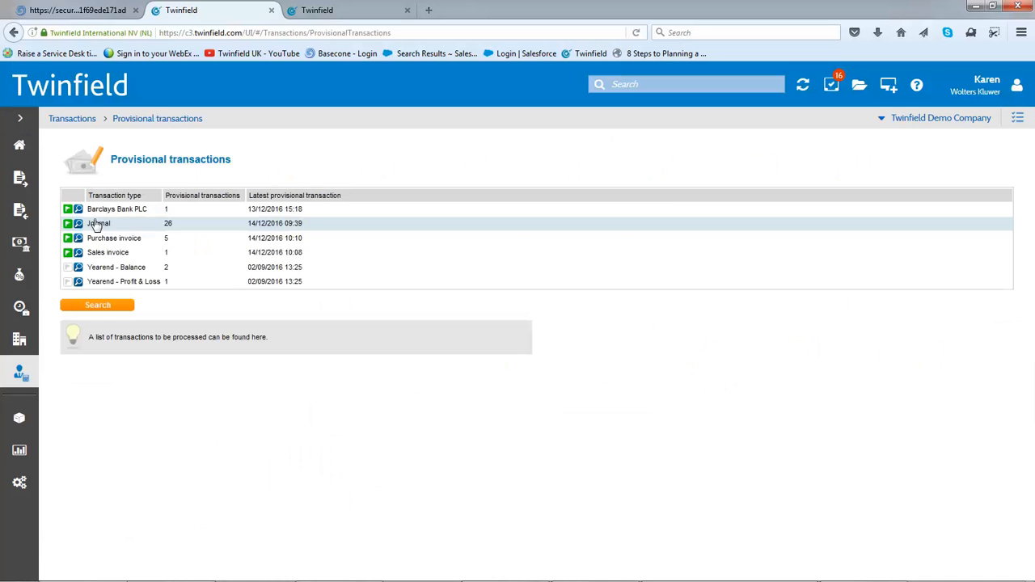
pyautogui.click(134, 210)
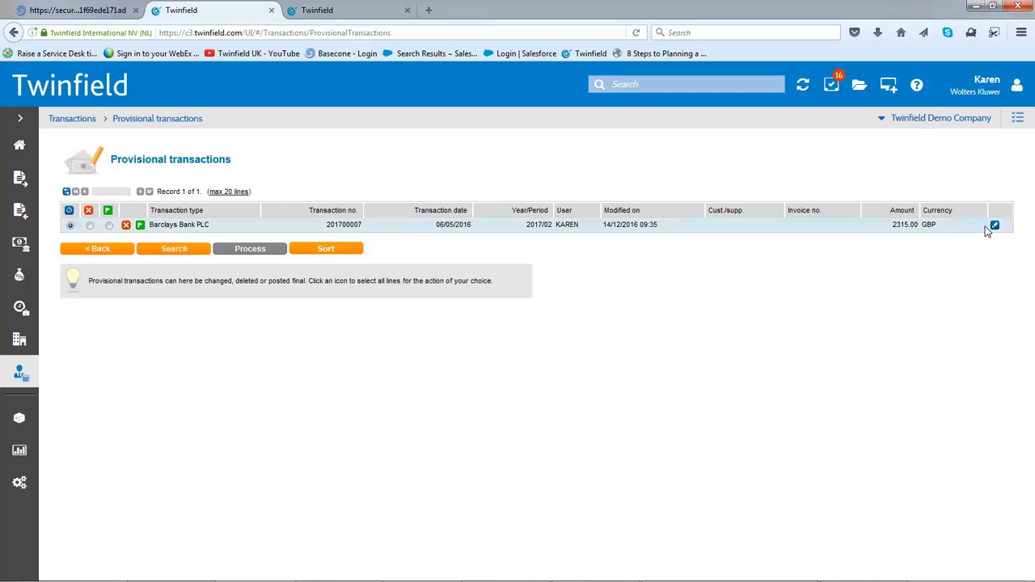
pyautogui.click(995, 226)
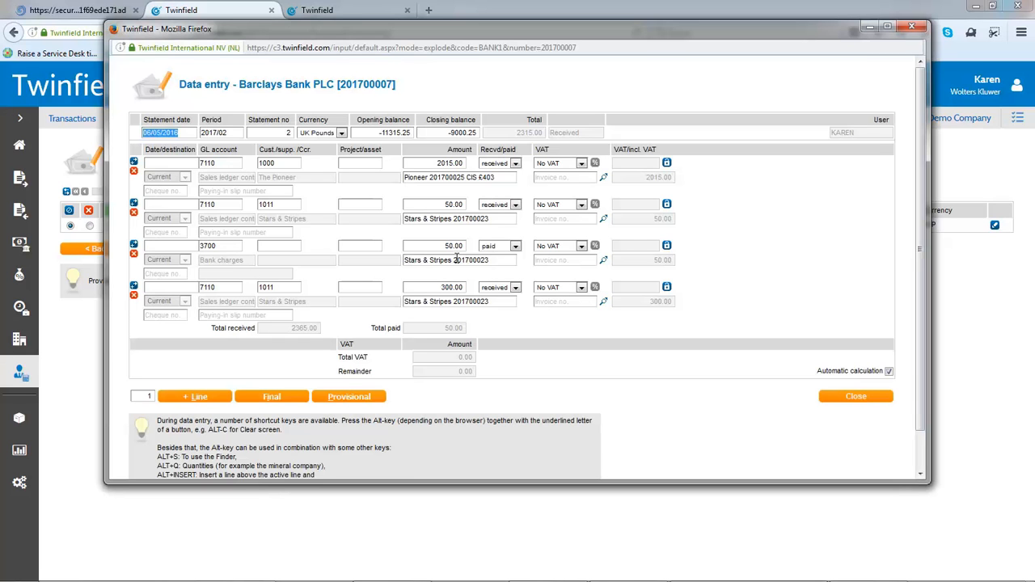
# Clear the general ledger account on the 50.00 paid line and assign the line to customer Stars & Stripes
pyautogui.click(216, 245)
pyautogui.press('BackSpace')
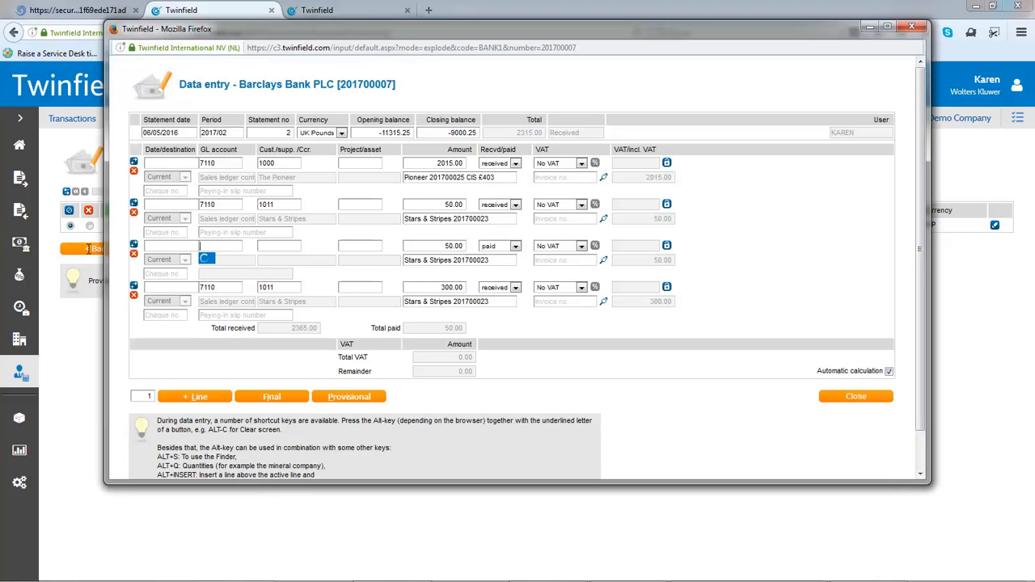
pyautogui.click(266, 246)
pyautogui.write('star')
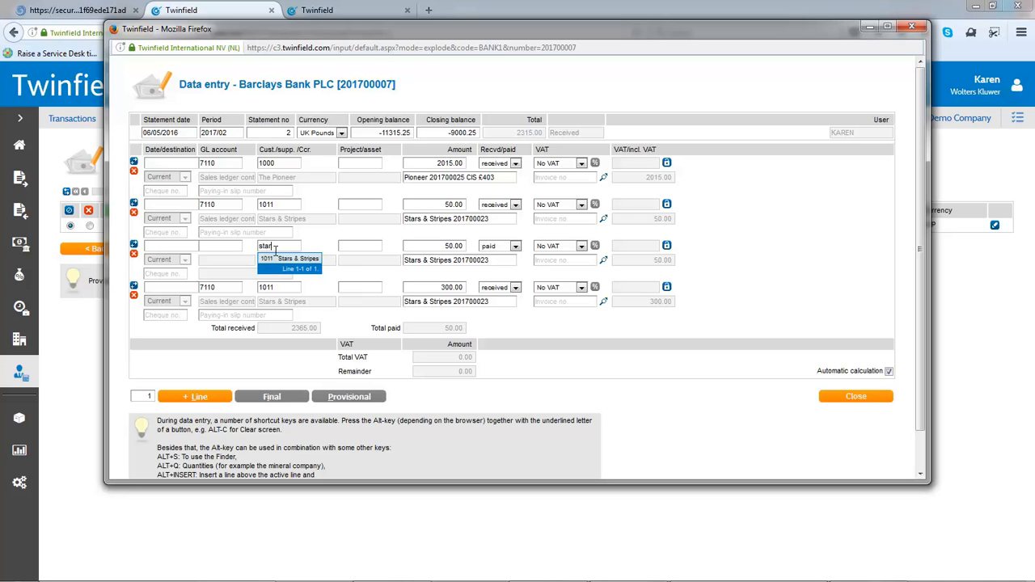
pyautogui.click(277, 259)
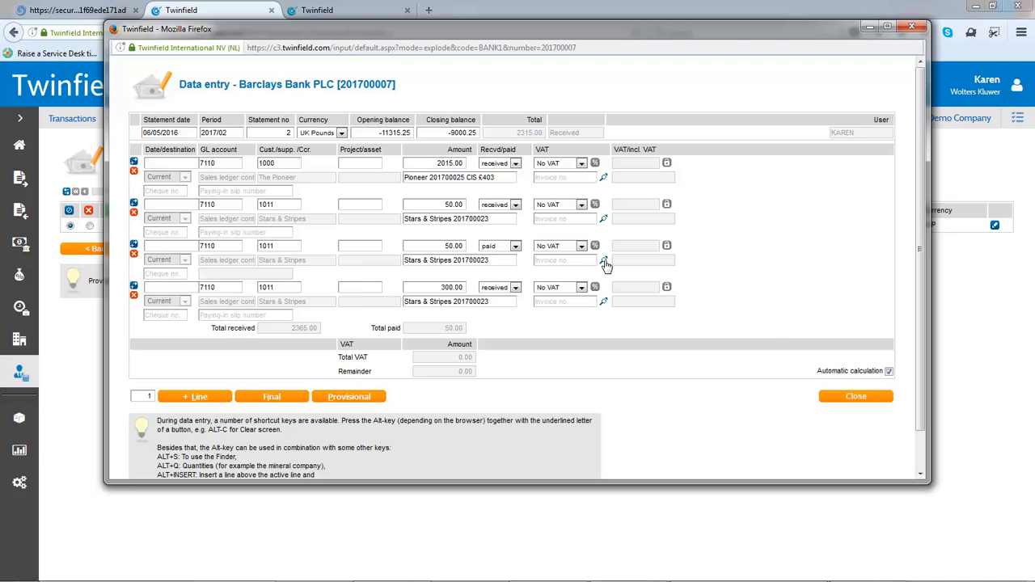
# Check the open invoices for the 50.00 paid line without matching any, and save the bank transaction as provisional
pyautogui.click(605, 262)
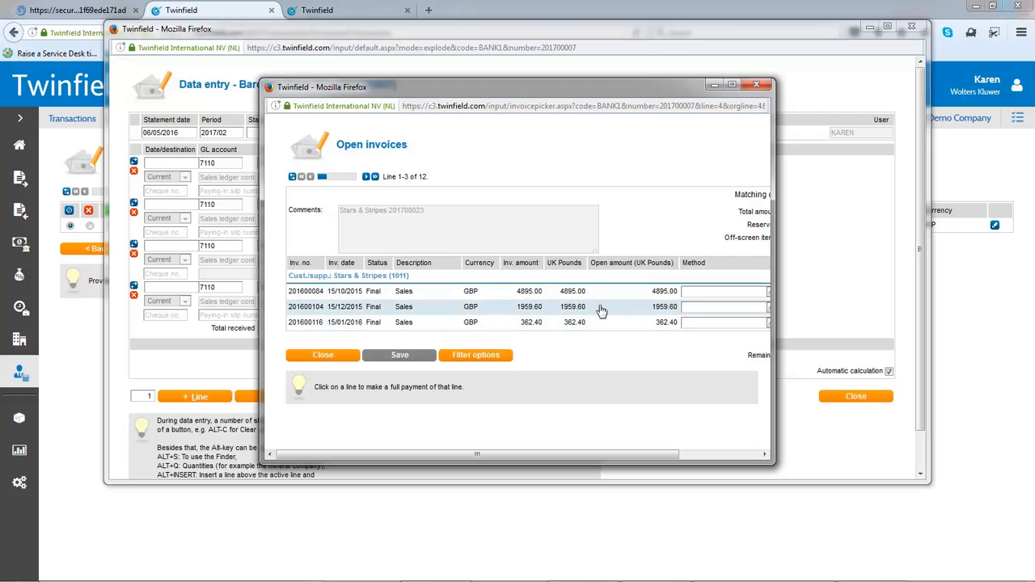
pyautogui.click(322, 356)
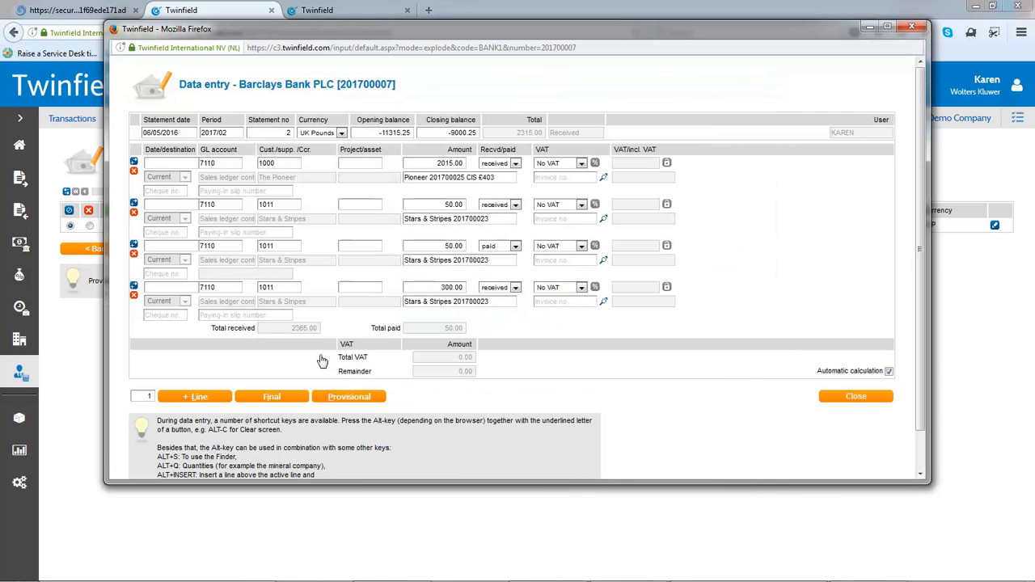
pyautogui.click(339, 400)
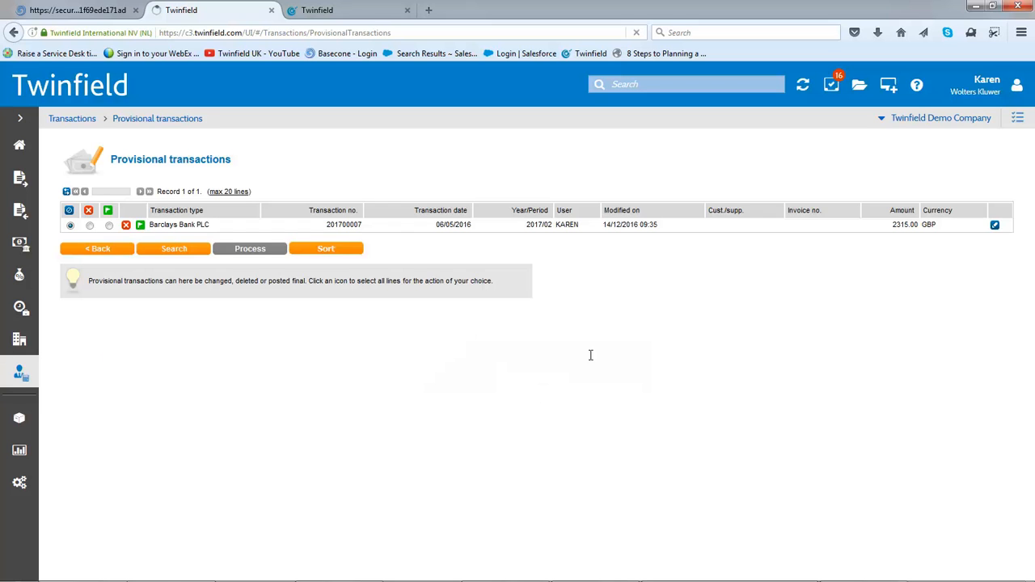
# Run the Customer open items report for Twinfield Demo Company, including provisional and final transactions
pyautogui.click(18, 370)
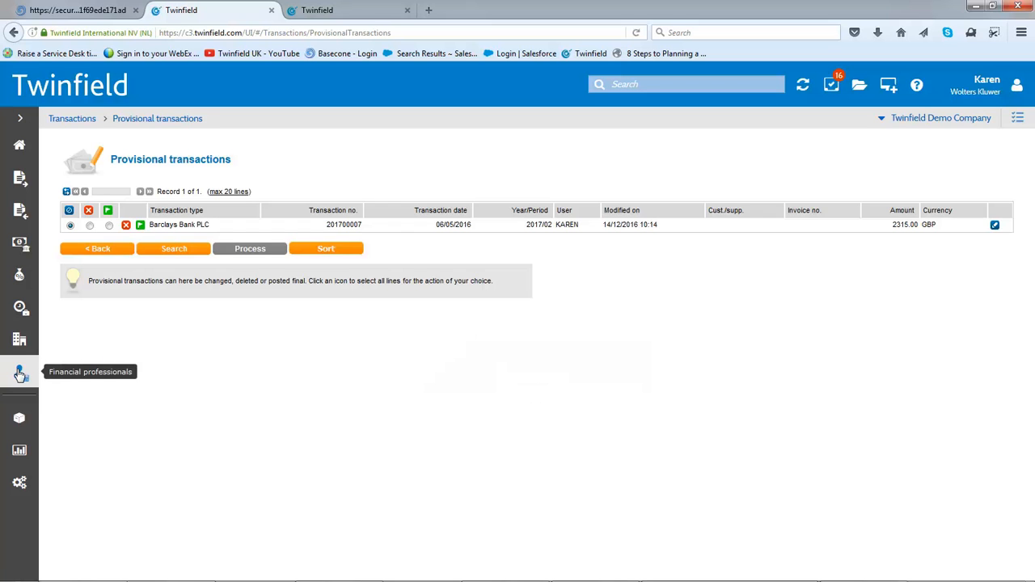
pyautogui.click(18, 451)
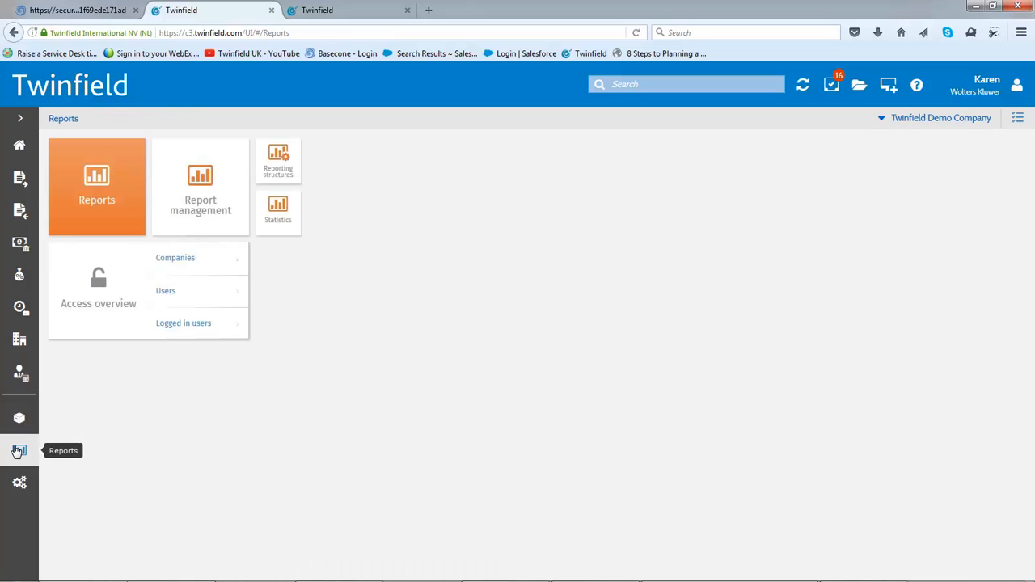
pyautogui.click(93, 202)
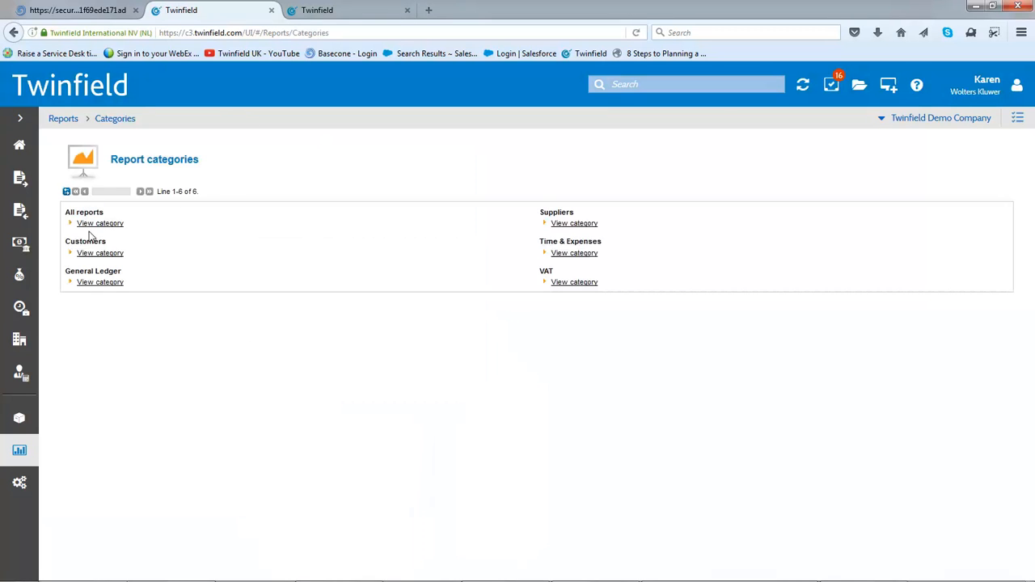
pyautogui.click(93, 253)
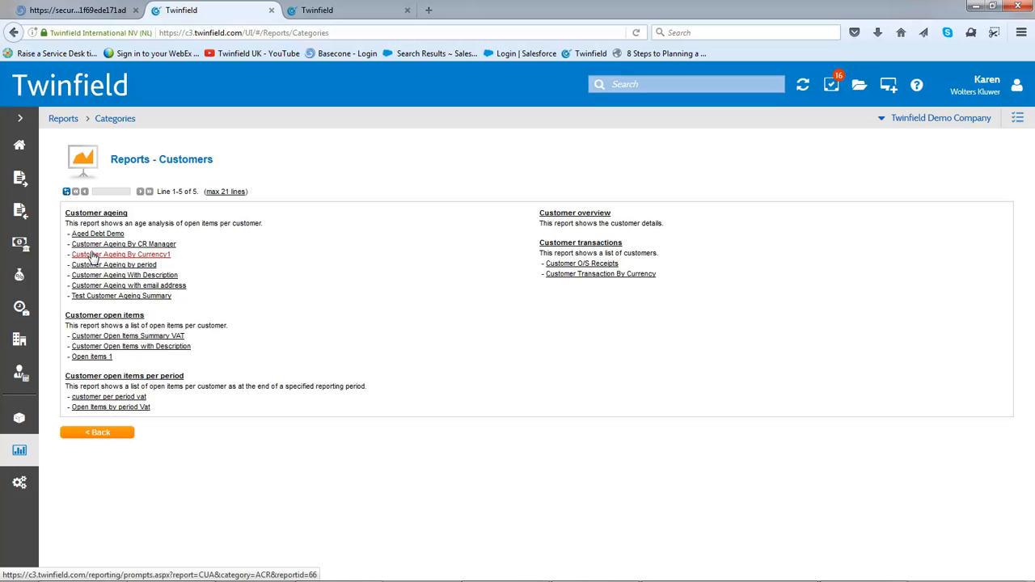
pyautogui.click(104, 318)
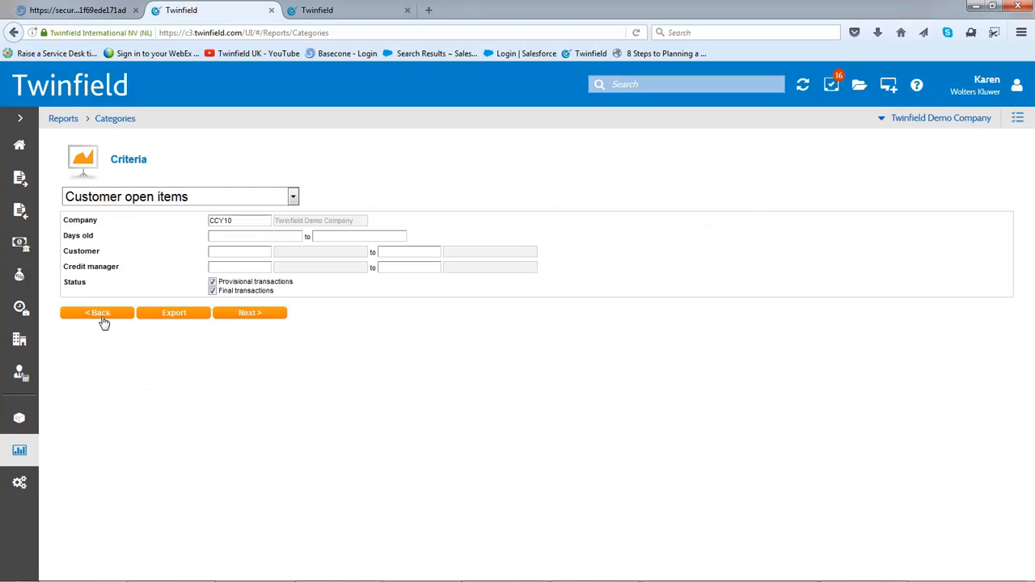
pyautogui.click(265, 321)
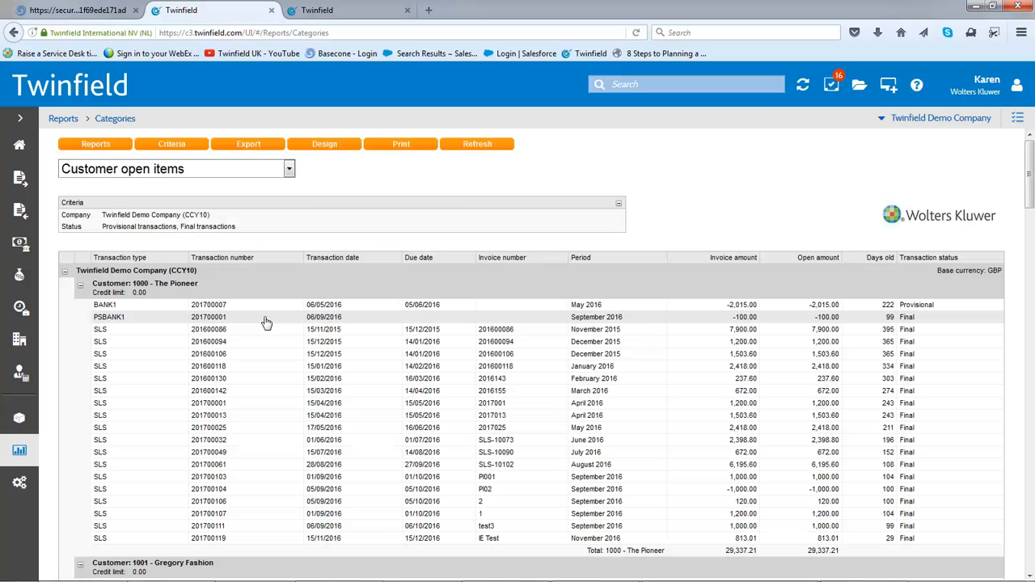
# Review the open items report down to its totals, view The Pioneer's November 2015 sales invoice, and close it
pyautogui.moveTo(1030, 198); pyautogui.dragTo(1019, 566)
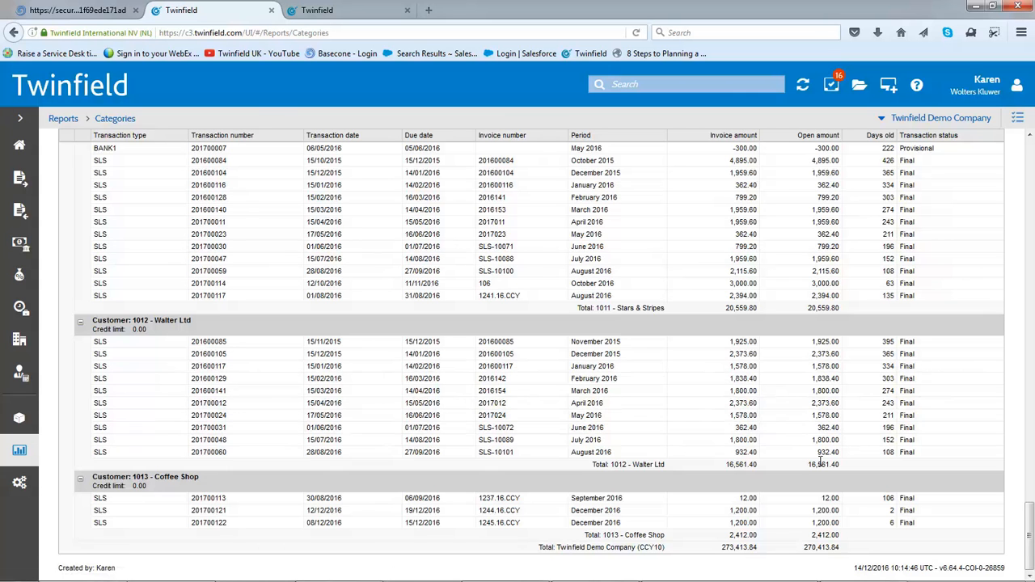
pyautogui.moveTo(1031, 525); pyautogui.dragTo(970, 129)
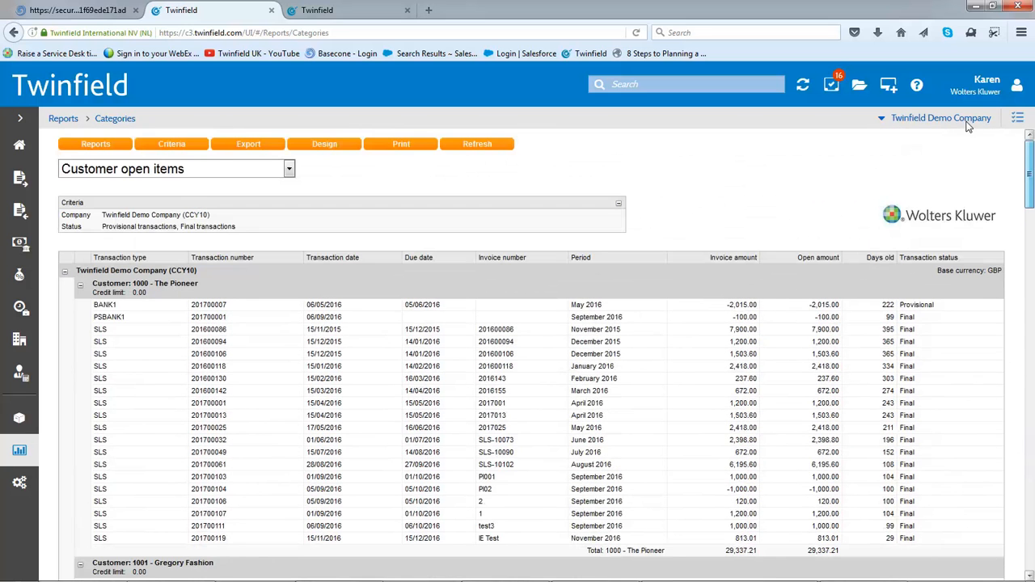
pyautogui.click(744, 331)
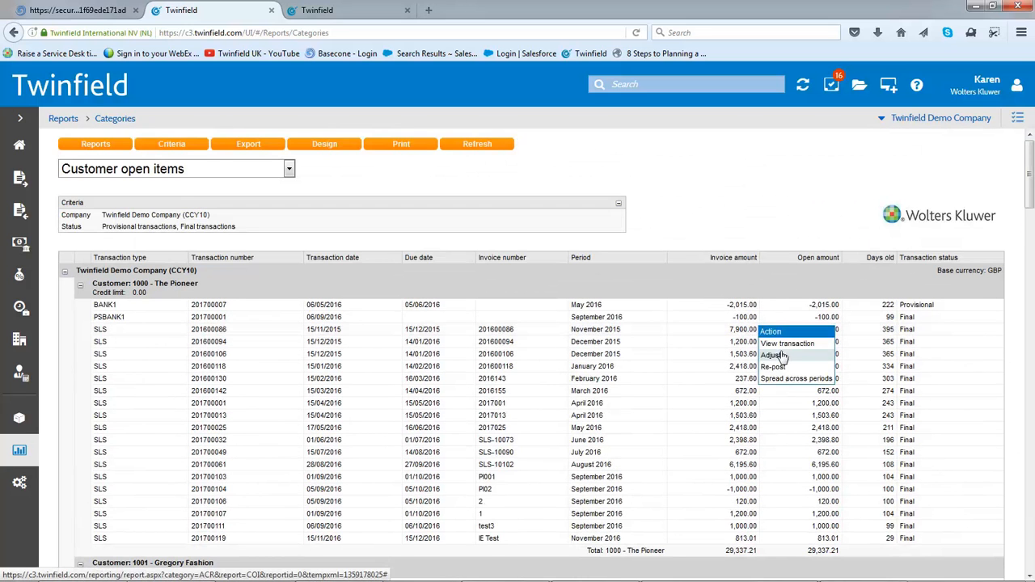
pyautogui.click(783, 344)
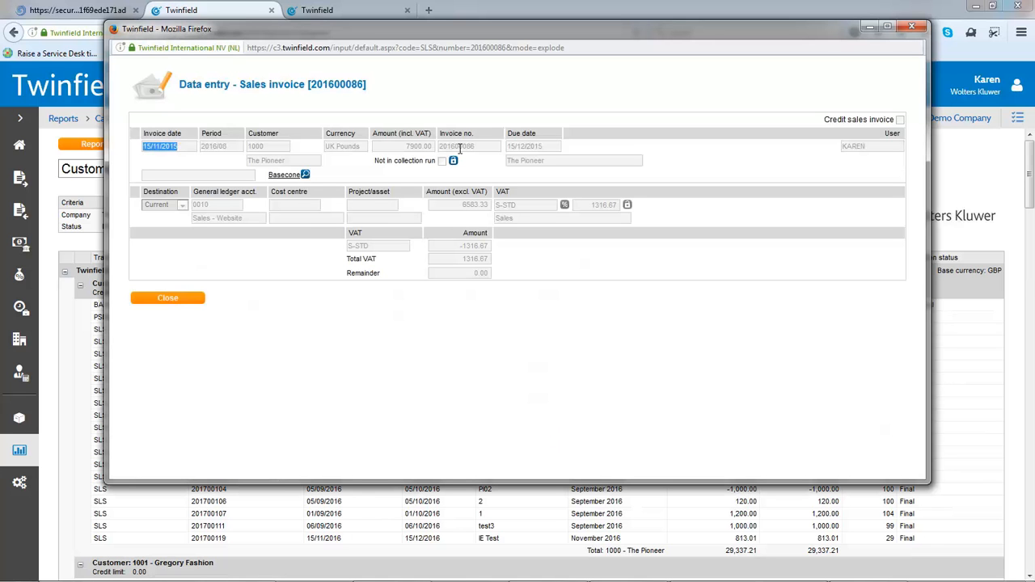
pyautogui.press('ctrl')
pyautogui.press('ctrl')
pyautogui.click(912, 28)
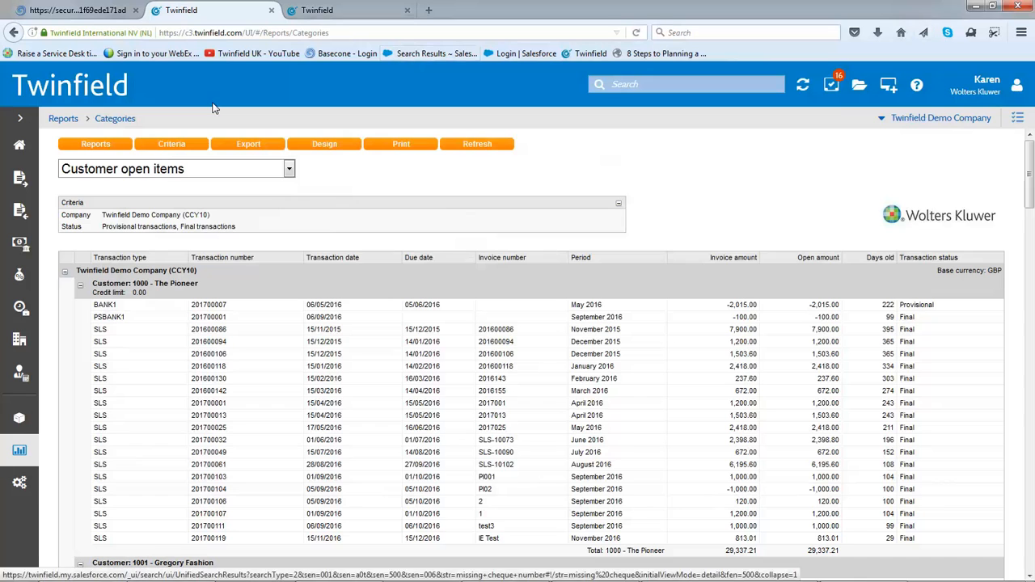
# Run the extended trial balance for 2017 on profit and loss accounts using the IFRS reporting structure
pyautogui.click(18, 378)
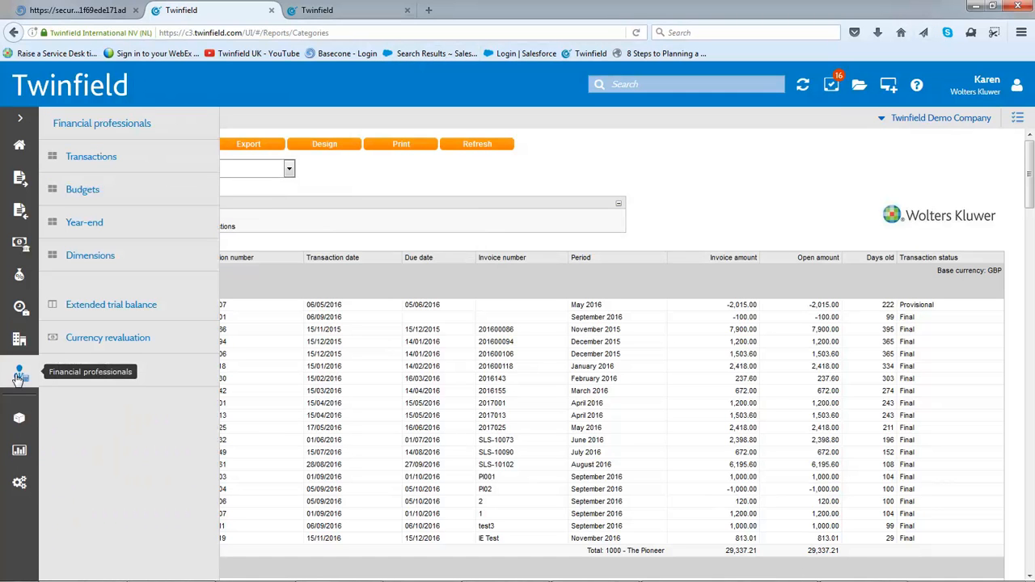
pyautogui.click(137, 305)
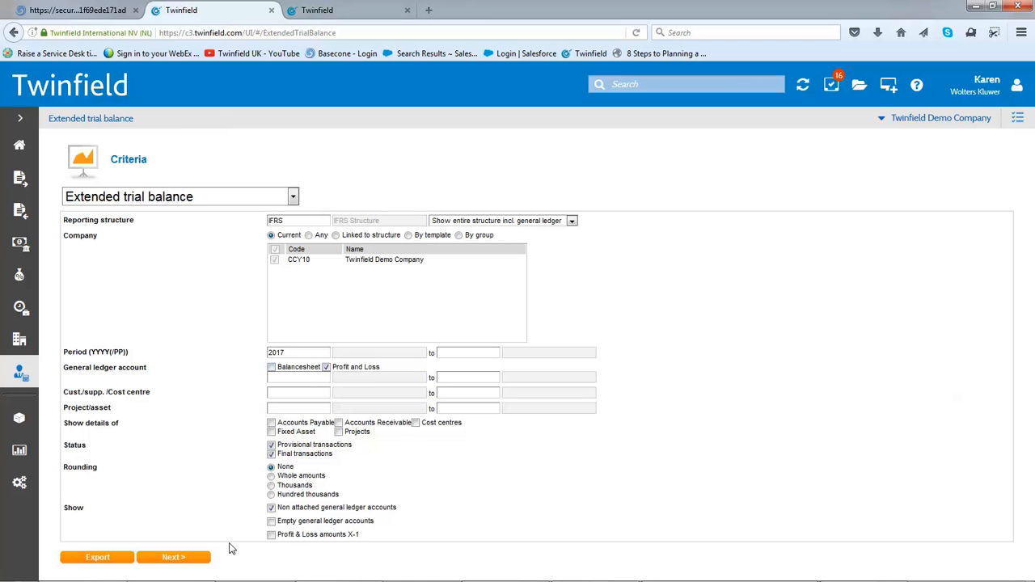
pyautogui.click(192, 560)
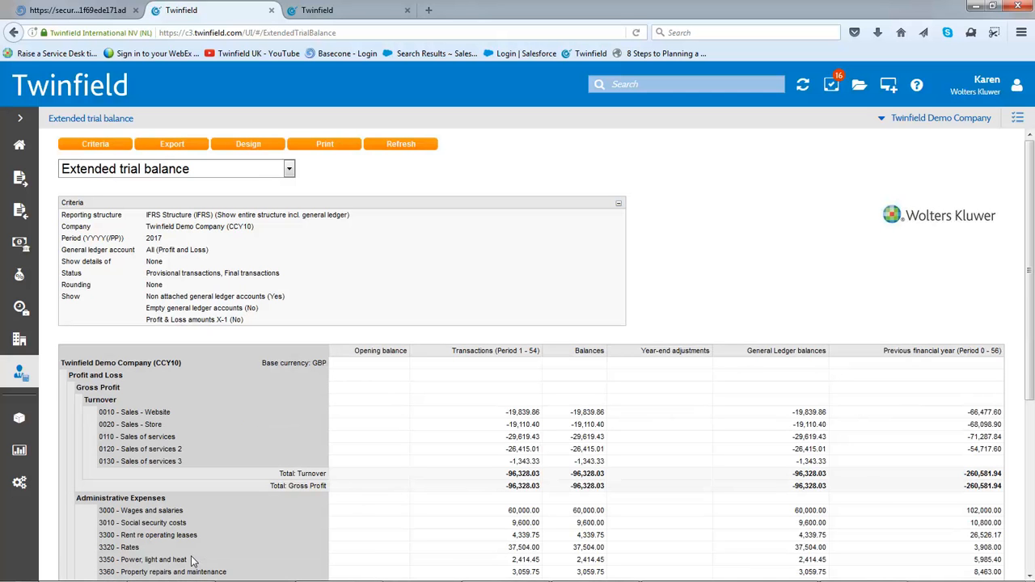
# Drill down from 3460 Leasing - motor vehicles to its first purchase invoice, view the linked Basecone document, and close it
pyautogui.moveTo(1031, 282); pyautogui.dragTo(1030, 427)
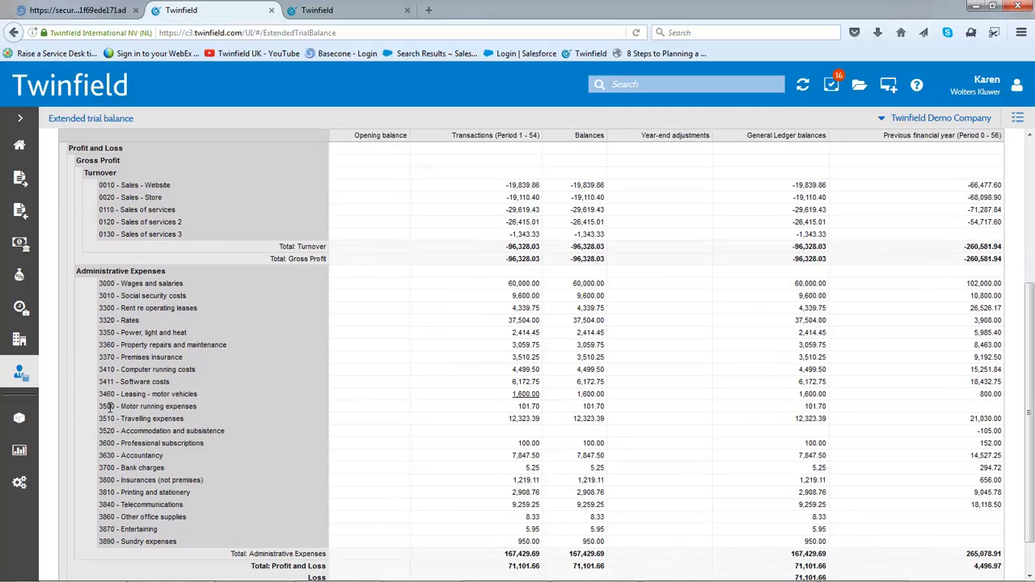
pyautogui.click(531, 396)
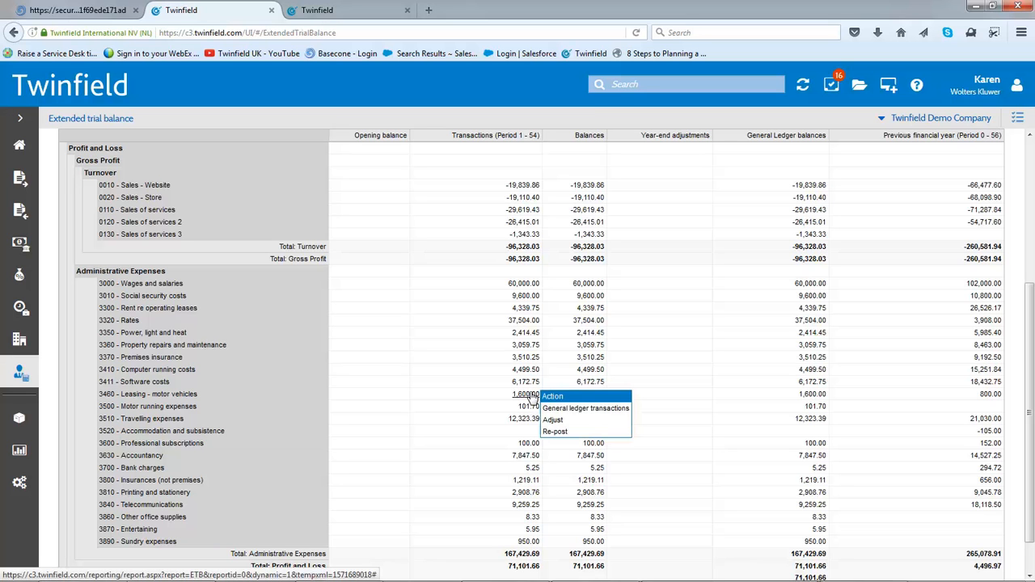
pyautogui.click(555, 410)
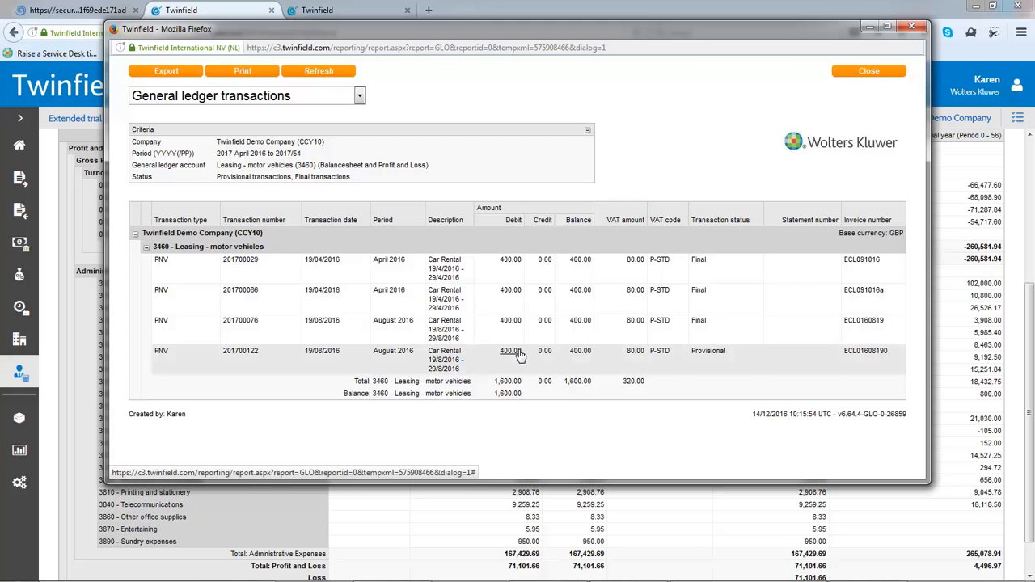
pyautogui.click(513, 261)
pyautogui.click(544, 276)
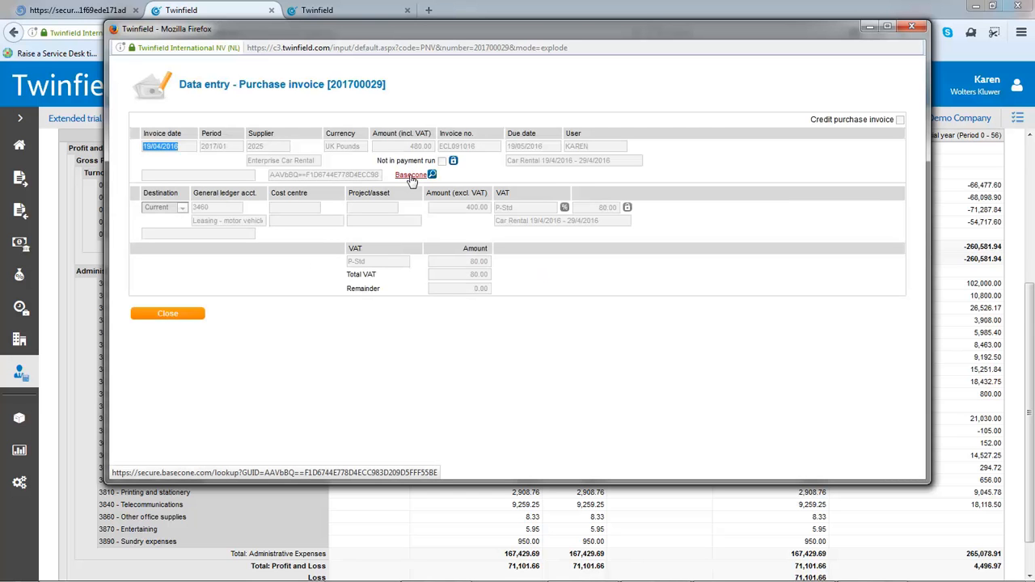
pyautogui.click(411, 176)
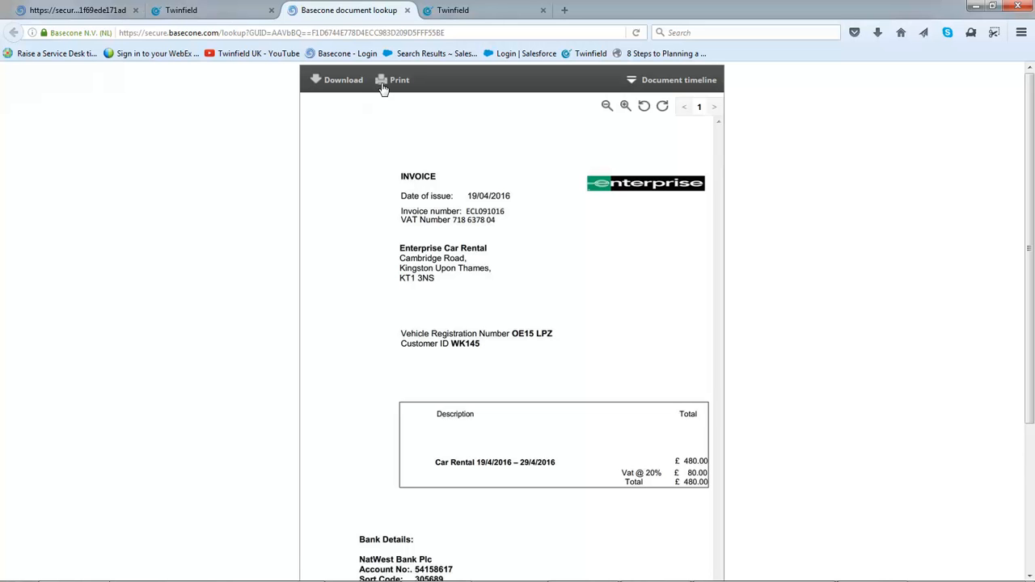
pyautogui.click(407, 10)
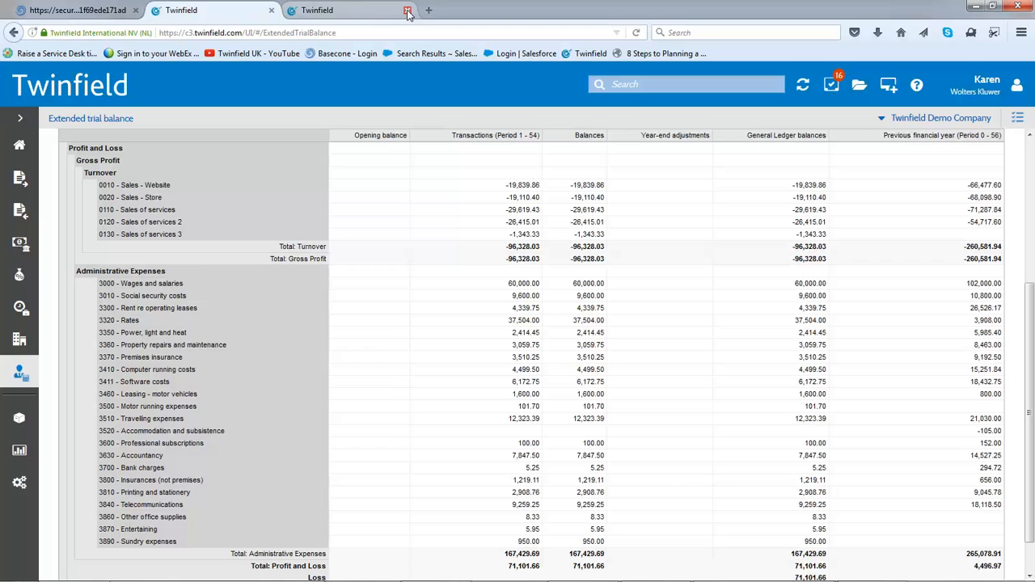
pyautogui.moveTo(253, 572)
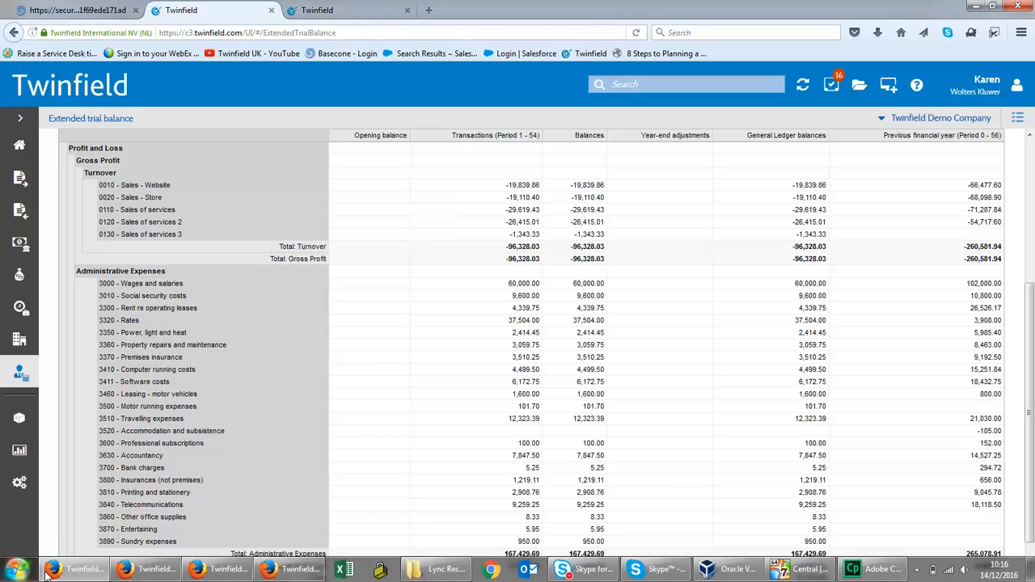
pyautogui.rightClick(287, 576)
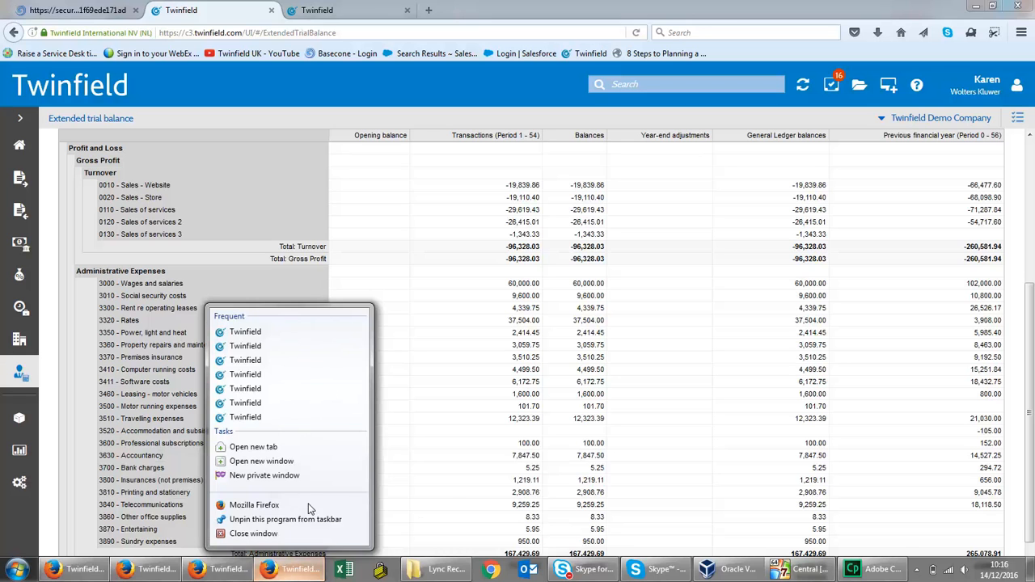
pyautogui.click(450, 495)
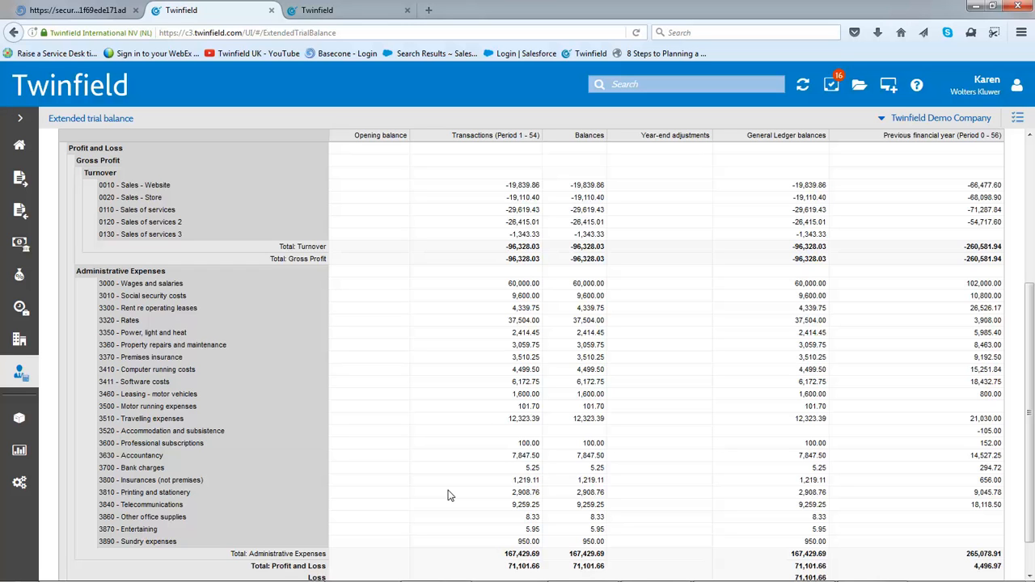
# Drill down from 3300 Rent re operating leases to its August 2016 purchase invoice and start spreading it across periods
pyautogui.click(534, 309)
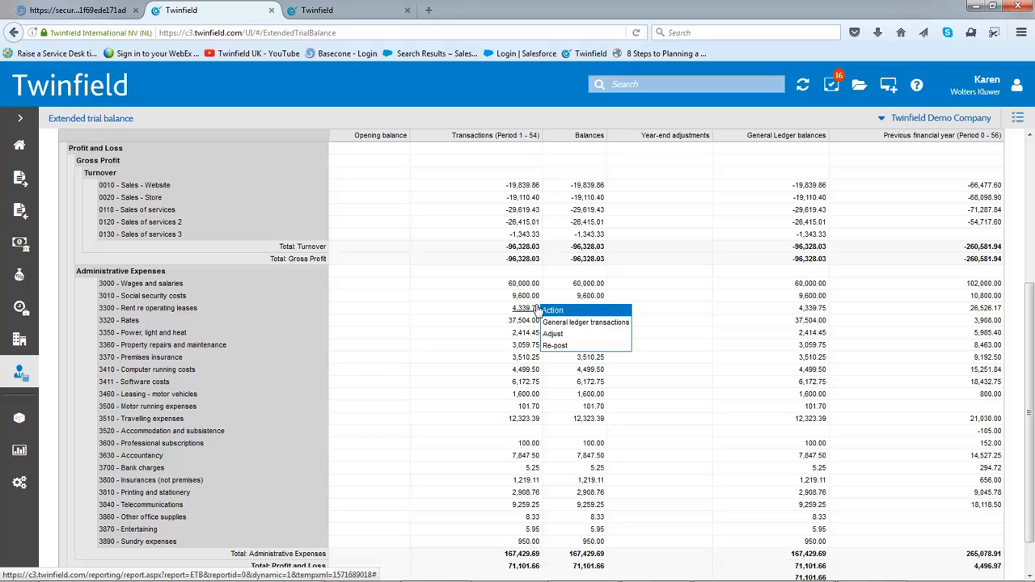
pyautogui.click(566, 323)
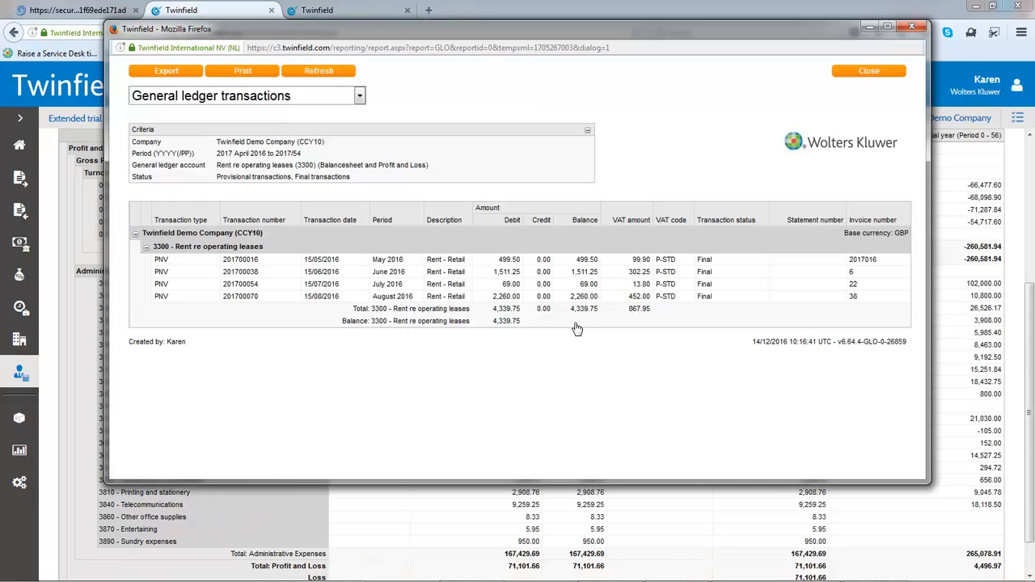
pyautogui.click(506, 298)
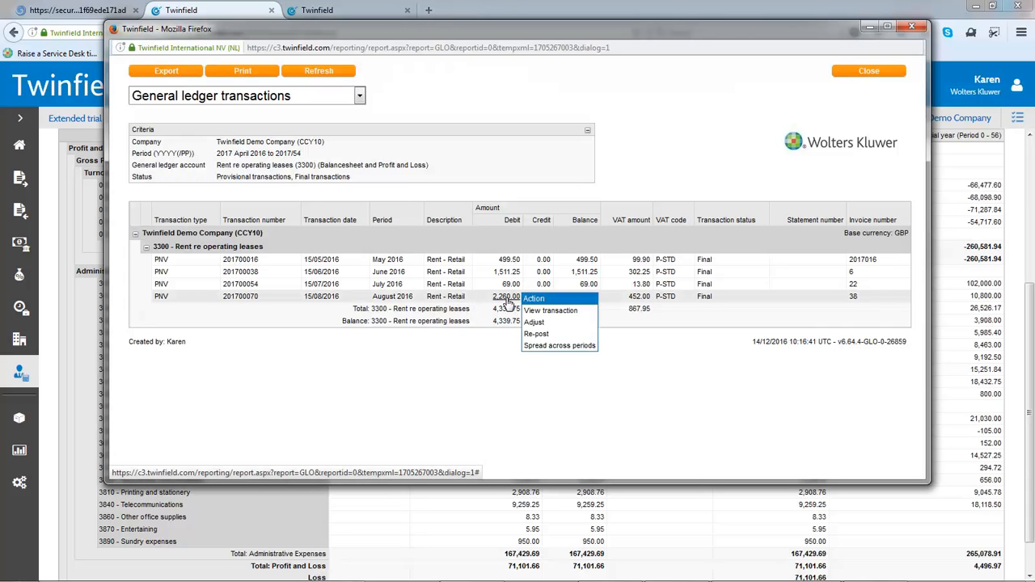
pyautogui.click(554, 347)
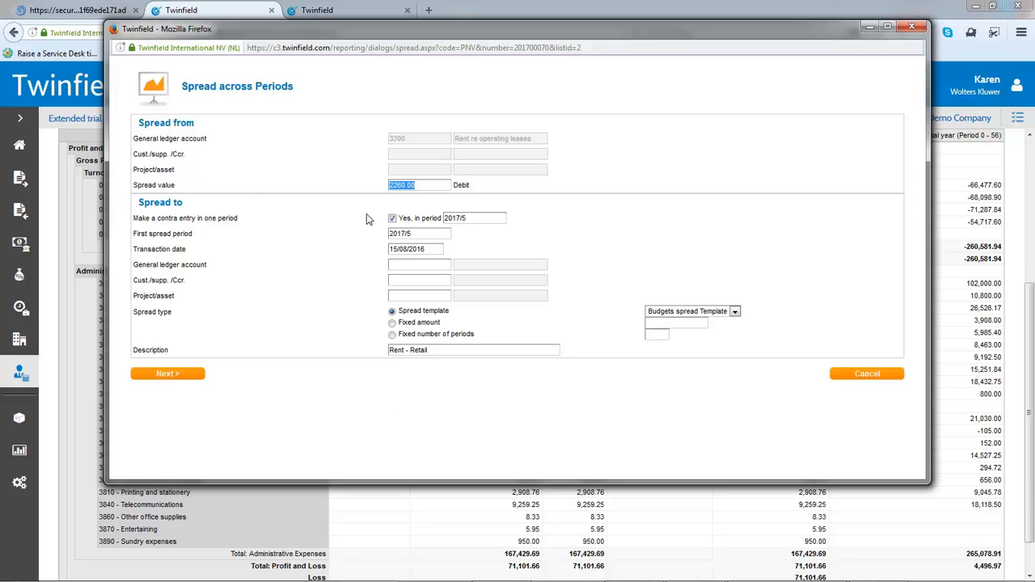
# Spread the rent to 7350 Prepayments over a fixed 3 periods, save the entries as provisional, and close the transactions report
pyautogui.click(417, 264)
pyautogui.write('prep')
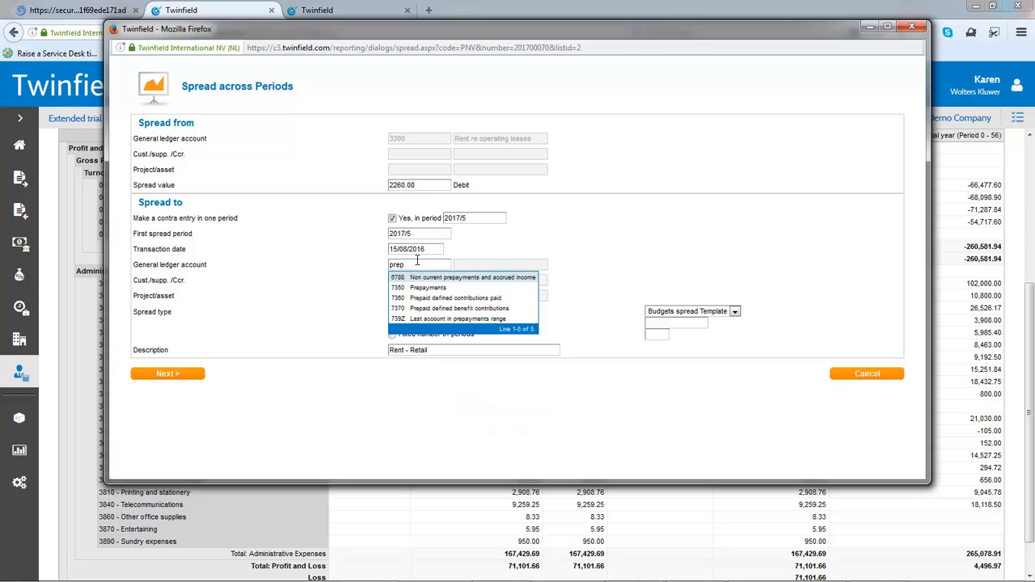
pyautogui.click(422, 290)
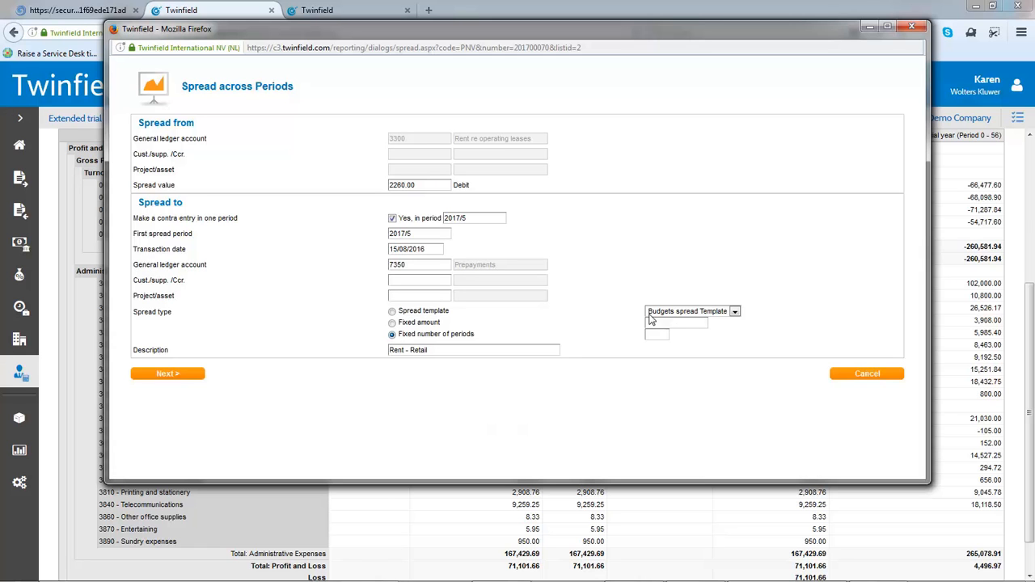
pyautogui.write('3')
pyautogui.click(657, 350)
pyautogui.click(151, 374)
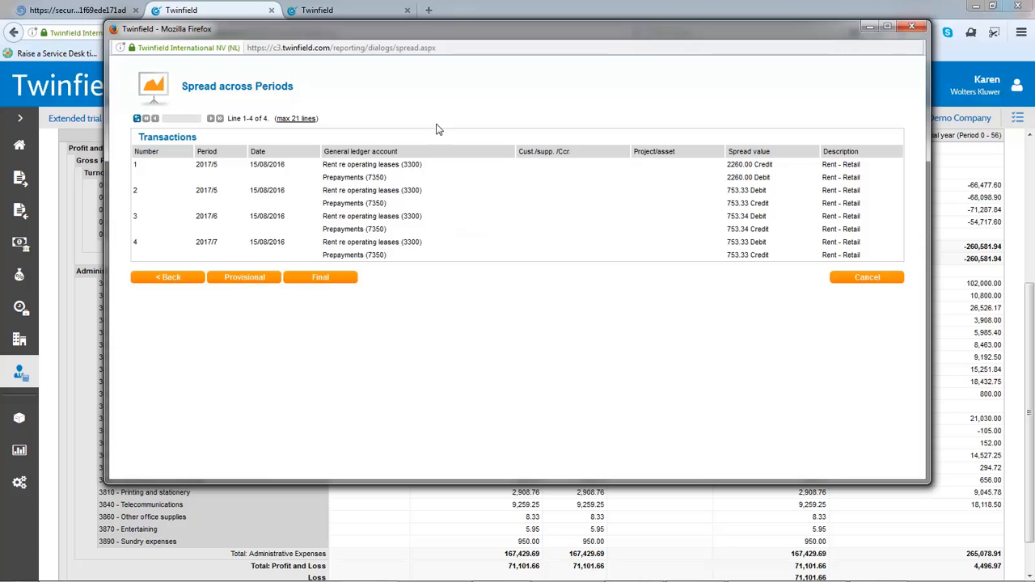
pyautogui.click(261, 280)
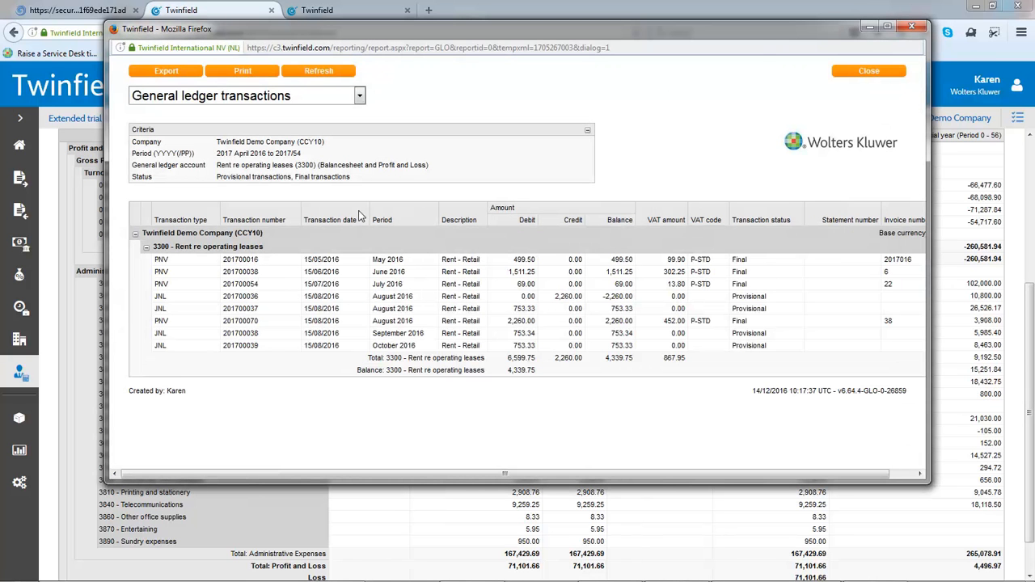
pyautogui.click(867, 73)
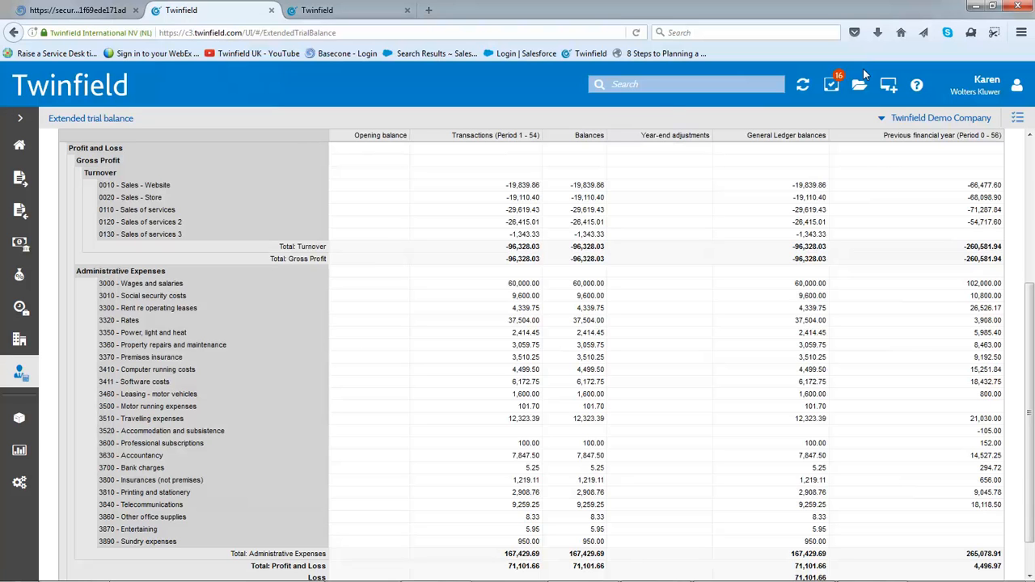
# Find and run the General Ledger Balances per period report for profit and loss accounts, 2017/00 to 2017/12, with the IFRS structure
pyautogui.click(641, 84)
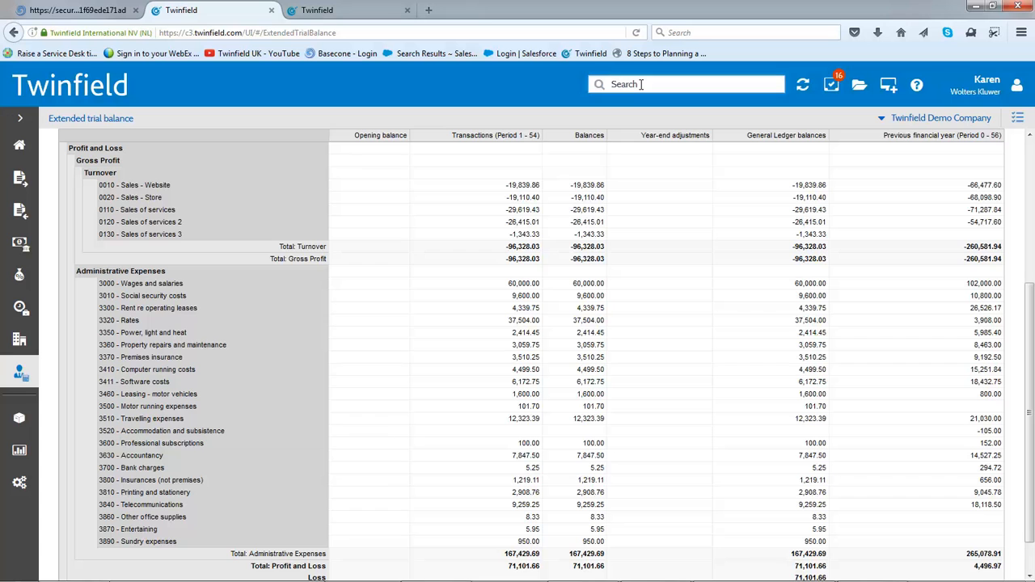
pyautogui.write('gene')
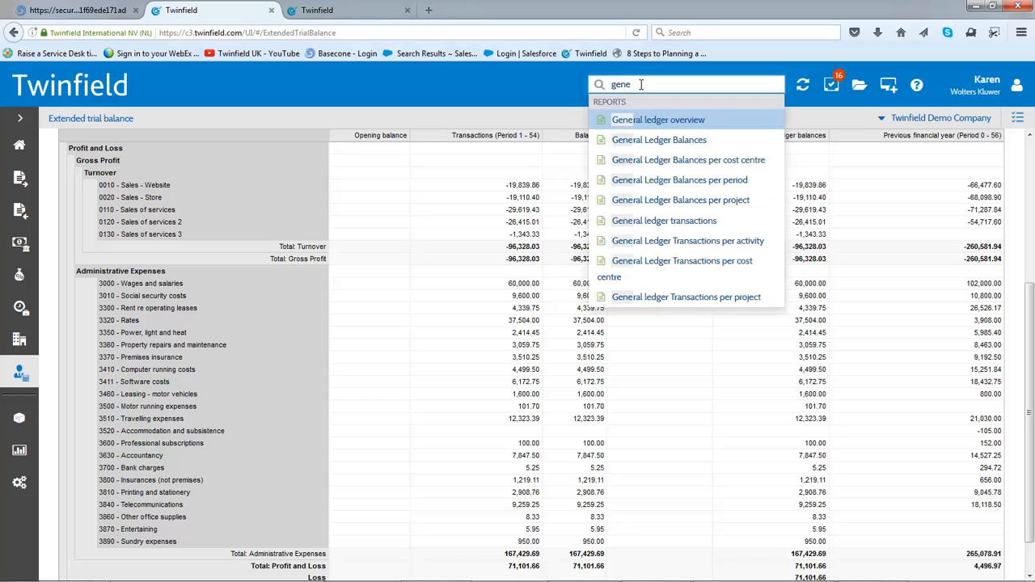
pyautogui.click(697, 184)
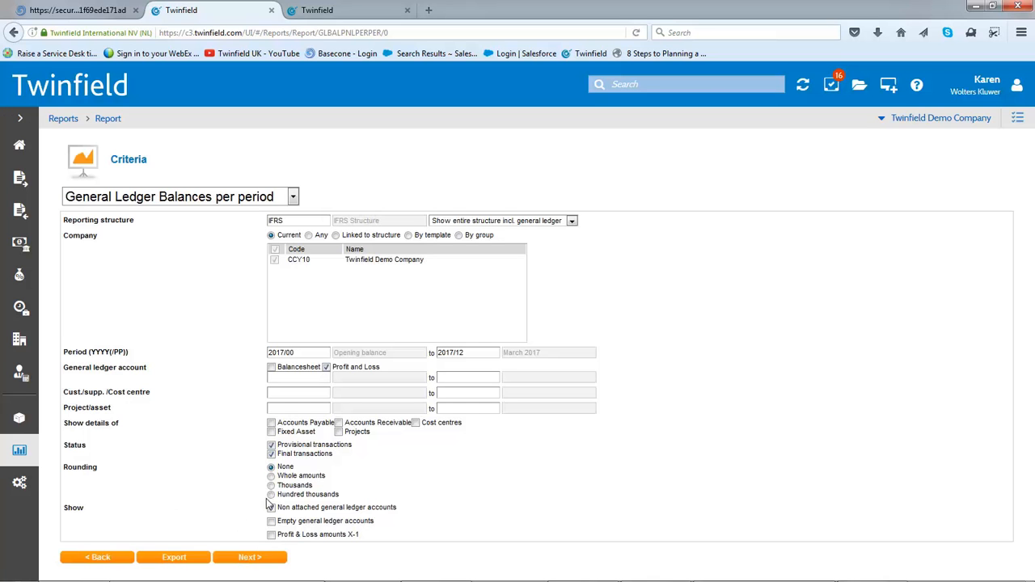
pyautogui.click(252, 556)
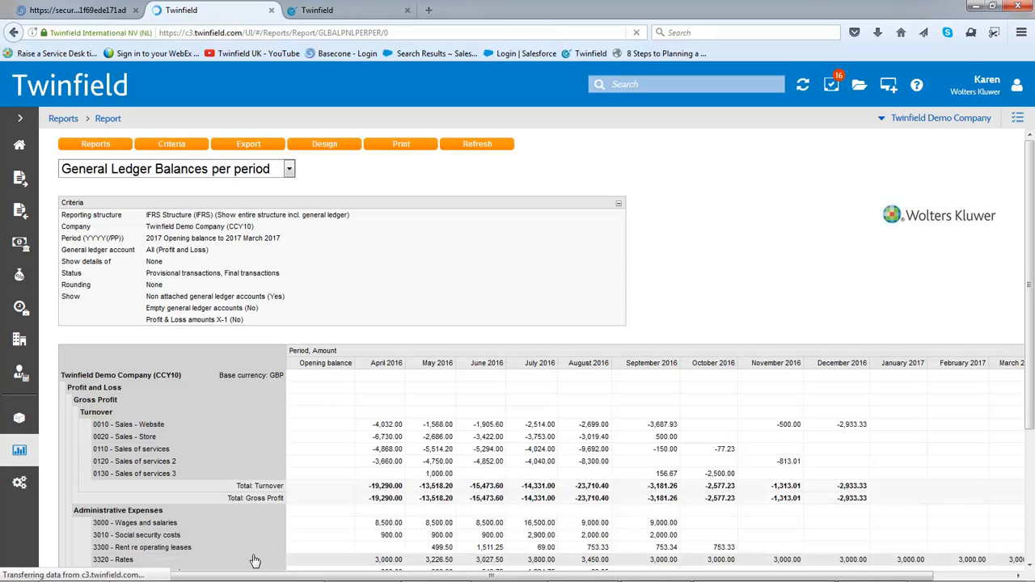
# Drill down from June 2016 3410 Computer running costs to the IT Purchases invoice and start re-posting it as a Journal
pyautogui.moveTo(1031, 306); pyautogui.dragTo(1033, 436)
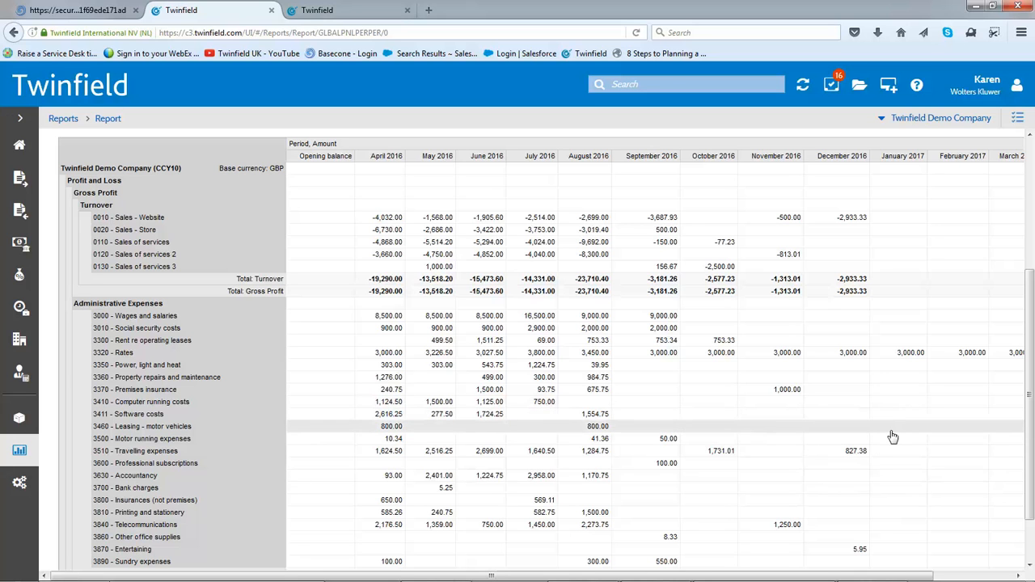
pyautogui.click(490, 343)
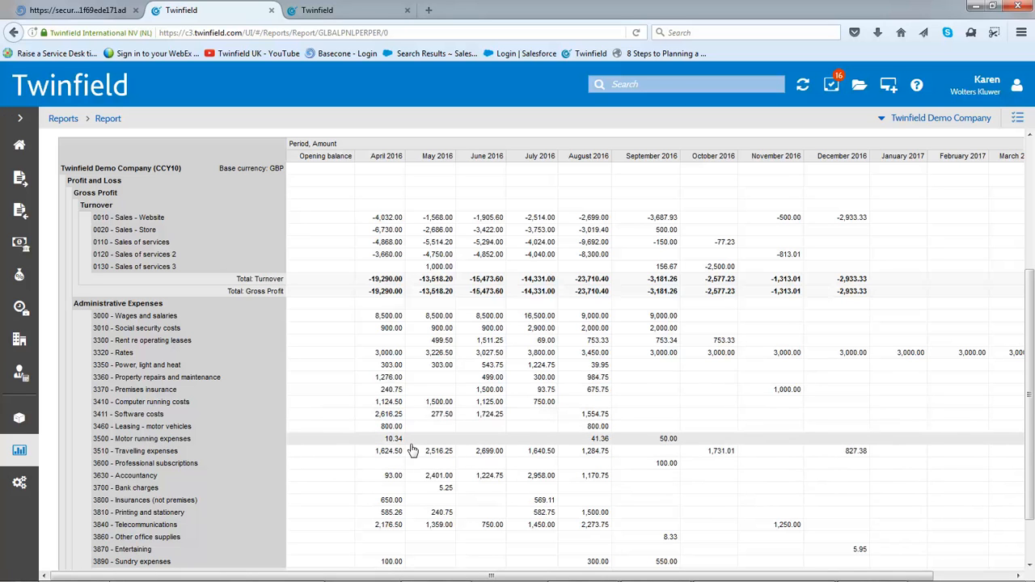
pyautogui.click(493, 404)
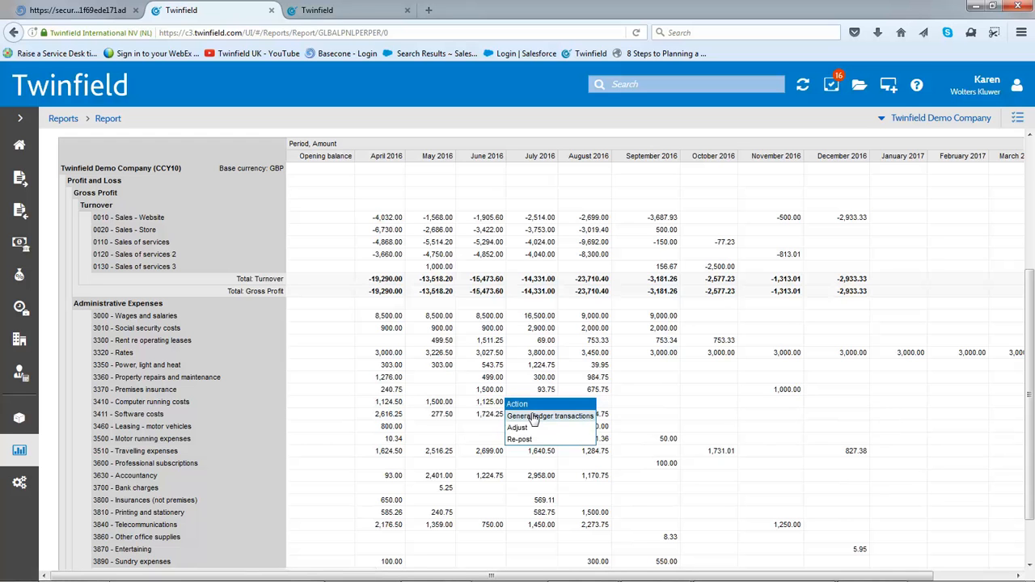
pyautogui.click(534, 417)
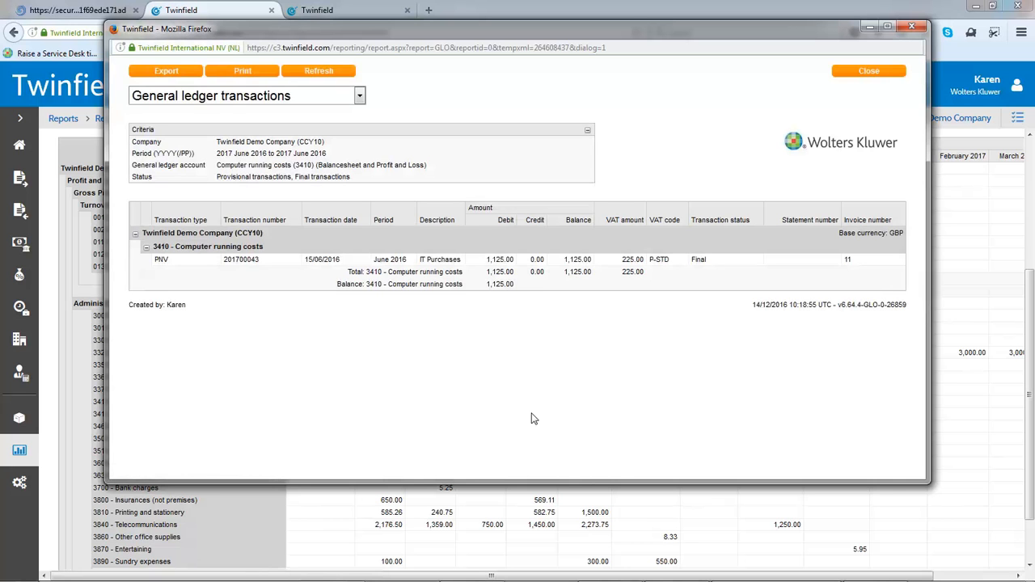
pyautogui.click(498, 262)
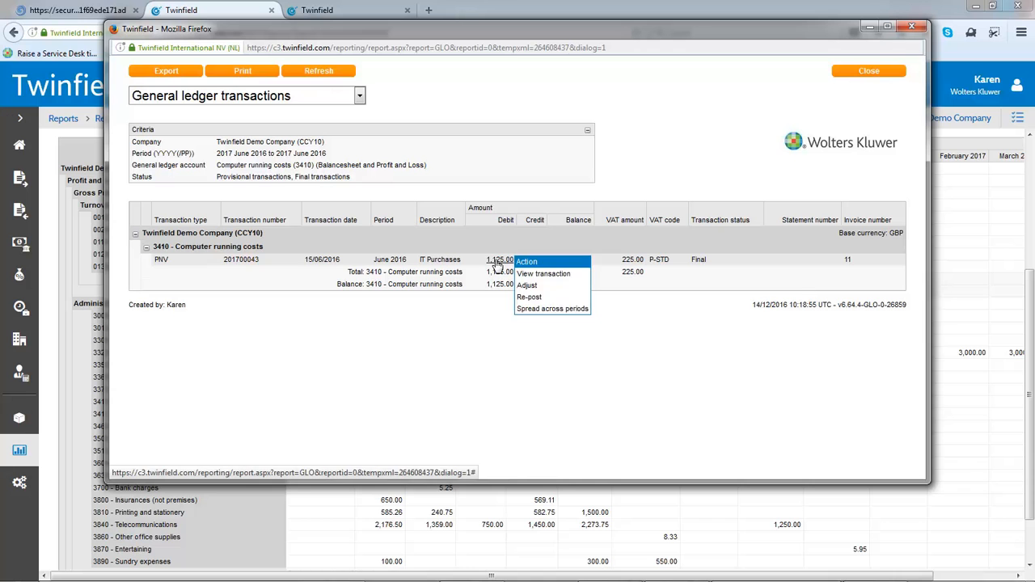
pyautogui.click(542, 302)
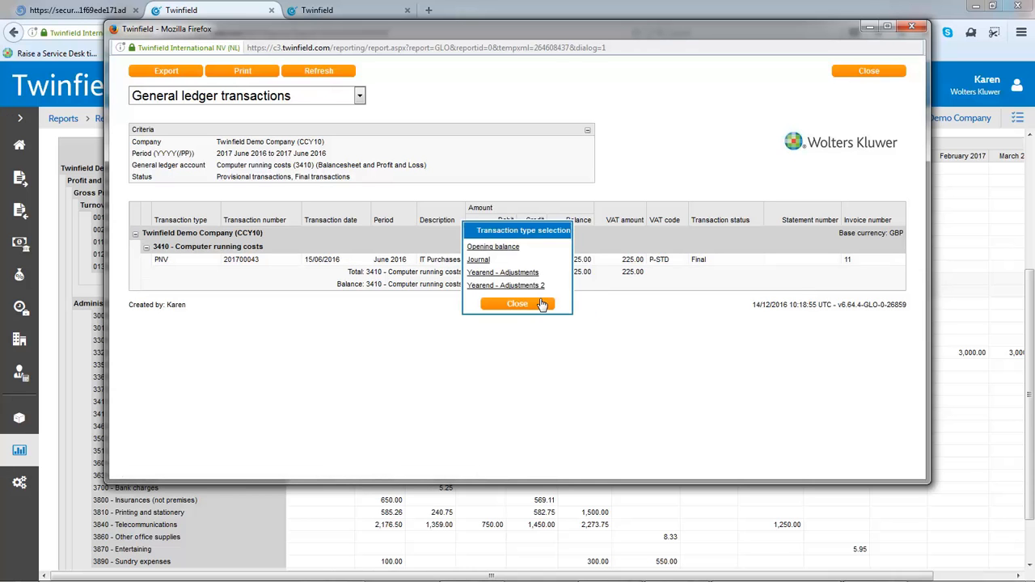
pyautogui.click(478, 261)
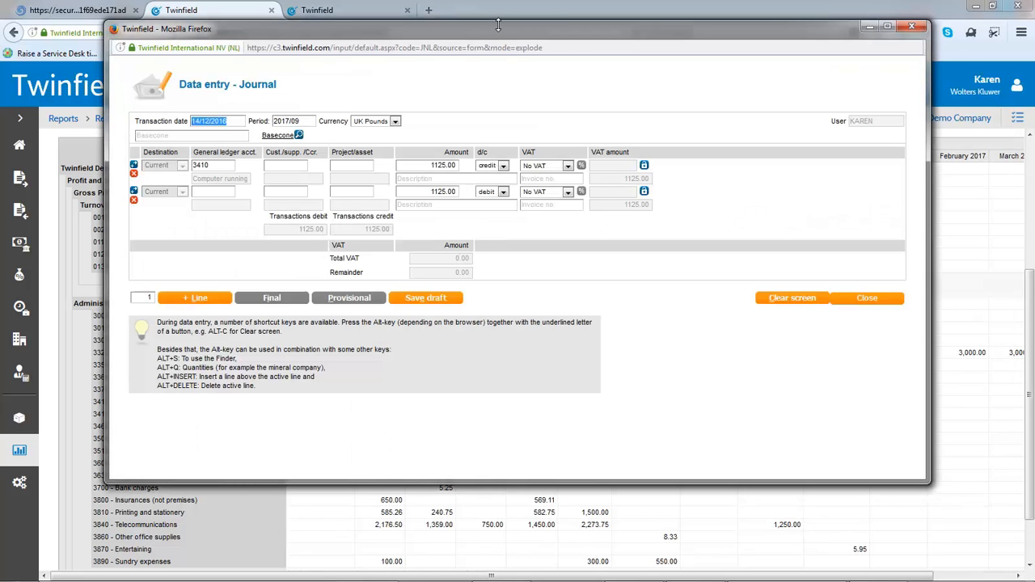
# Date the journal 15/06/2016 and set its debit line to account 3410 with employee cost centre 09000
pyautogui.moveTo(493, 36); pyautogui.dragTo(541, 115)
pyautogui.write('1506')
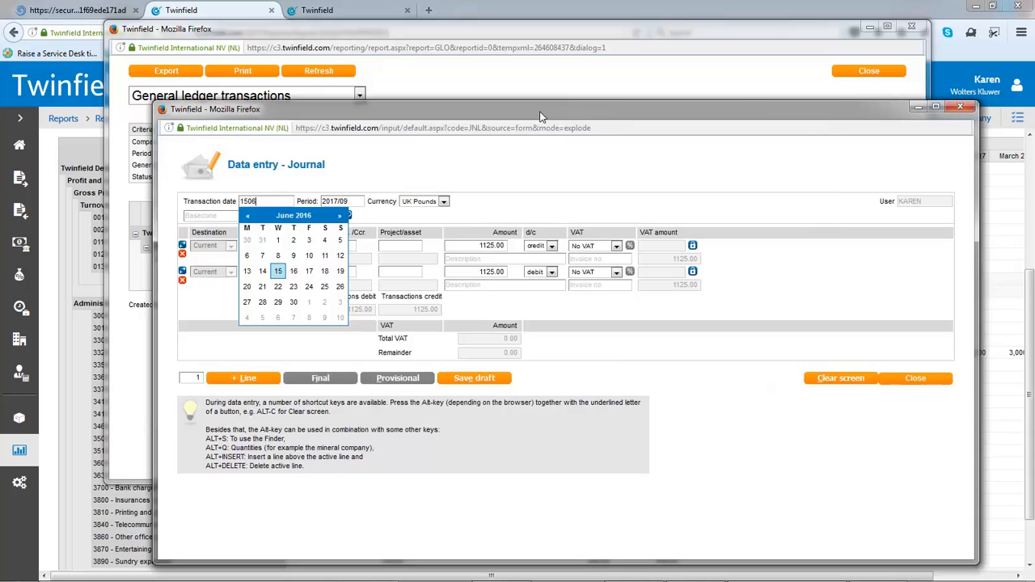
pyautogui.press('Tab')
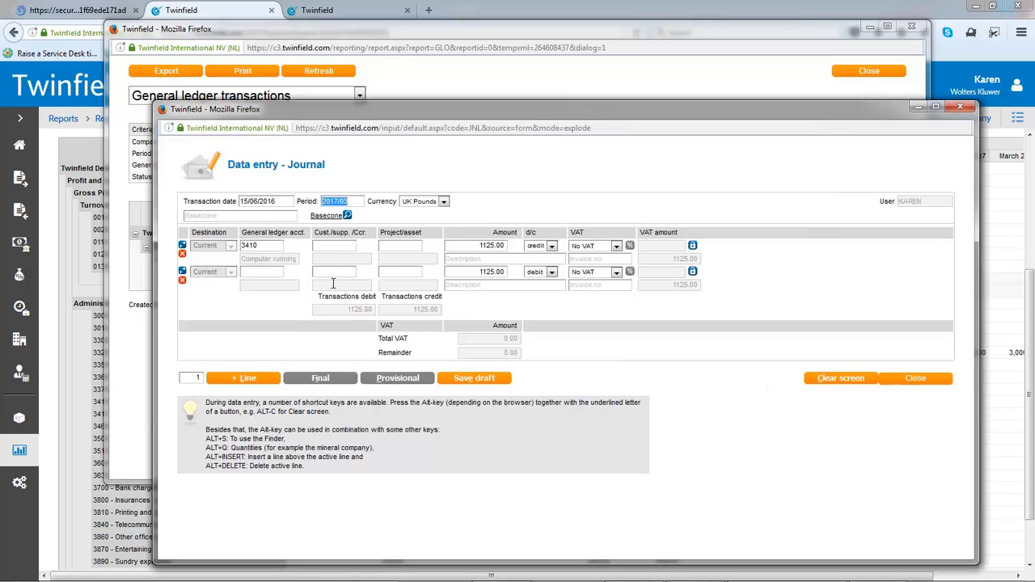
pyautogui.click(250, 272)
pyautogui.write('3410')
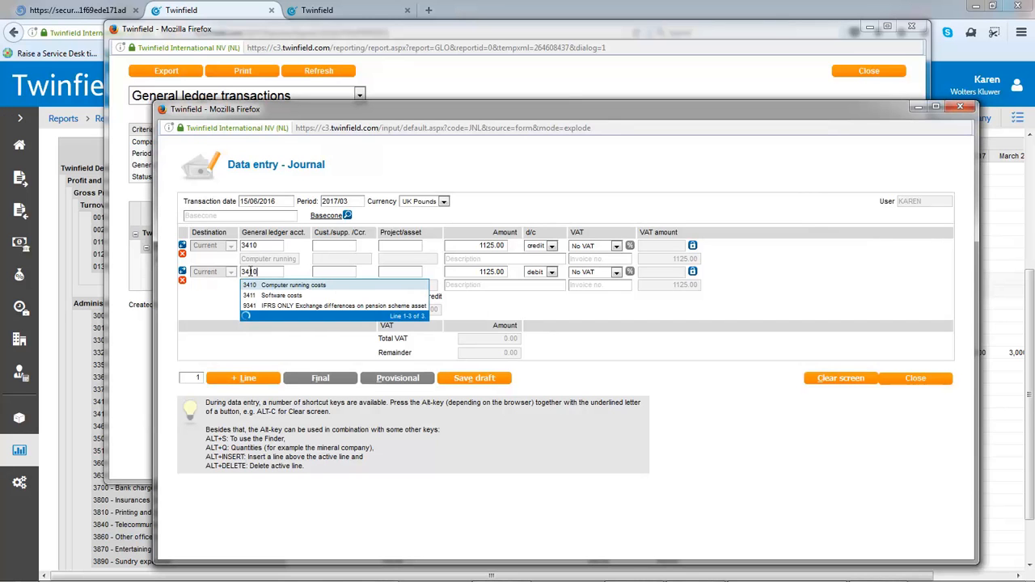
pyautogui.press('Tab')
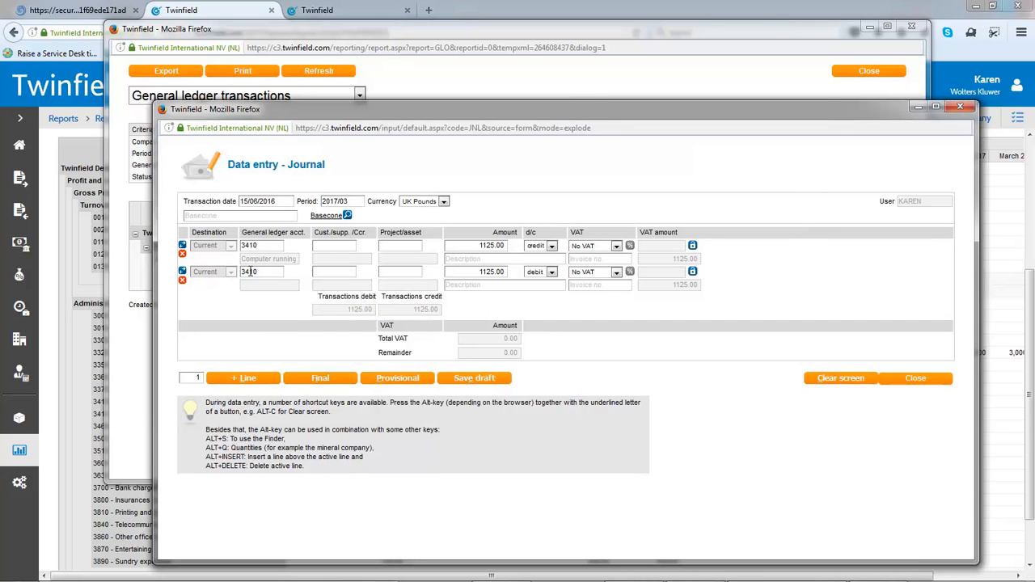
pyautogui.write('9')
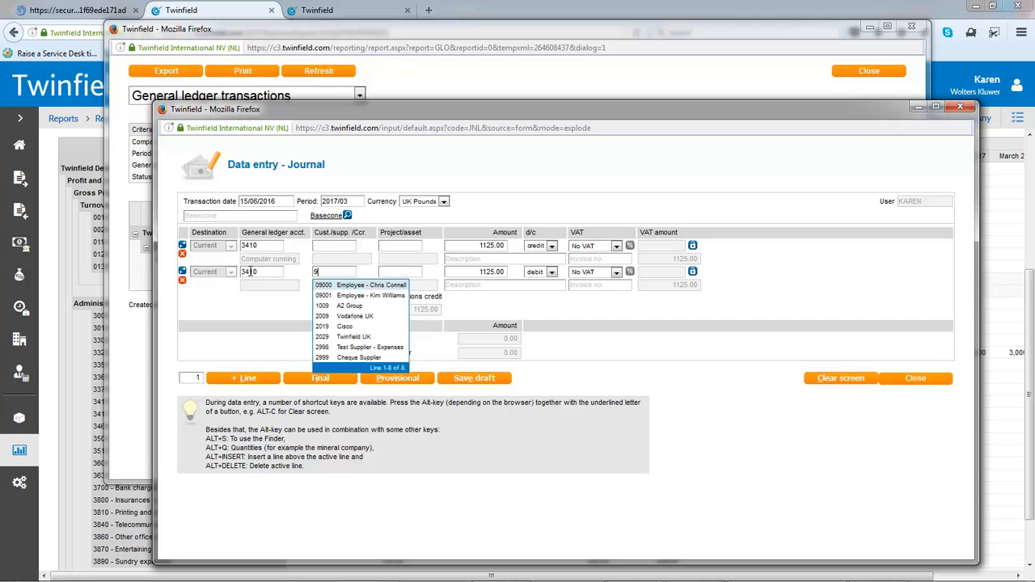
pyautogui.click(356, 286)
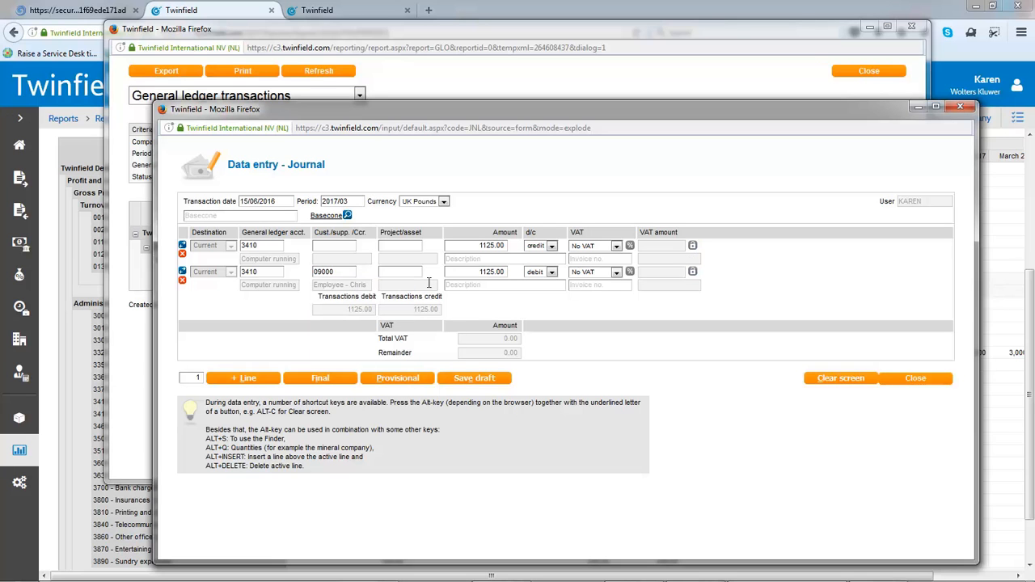
# Describe both journal lines as "posted without a cc", save the journal as provisional, and close the transactions report
pyautogui.click(454, 259)
pyautogui.write('posted without a cc')
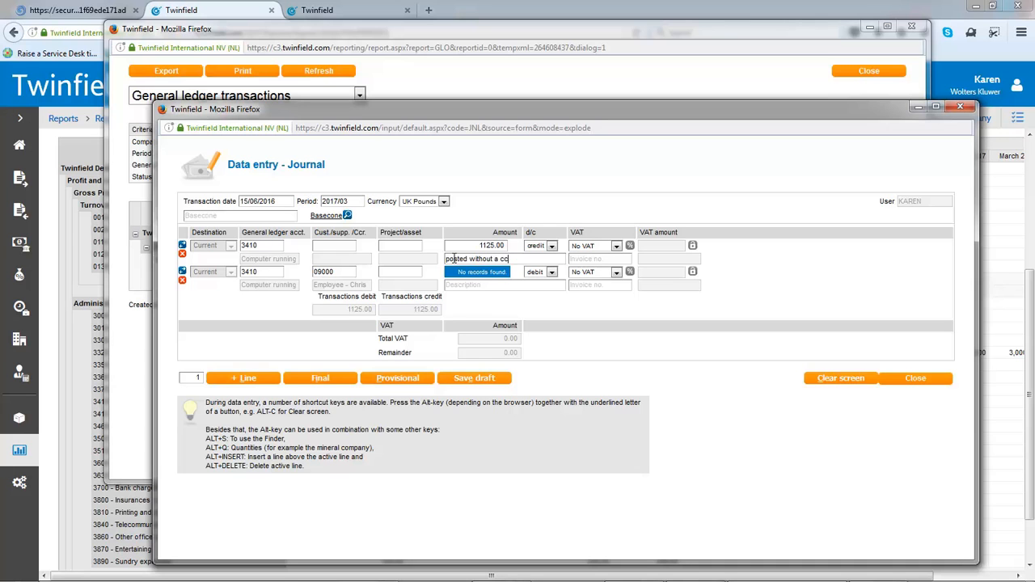
pyautogui.click(515, 283)
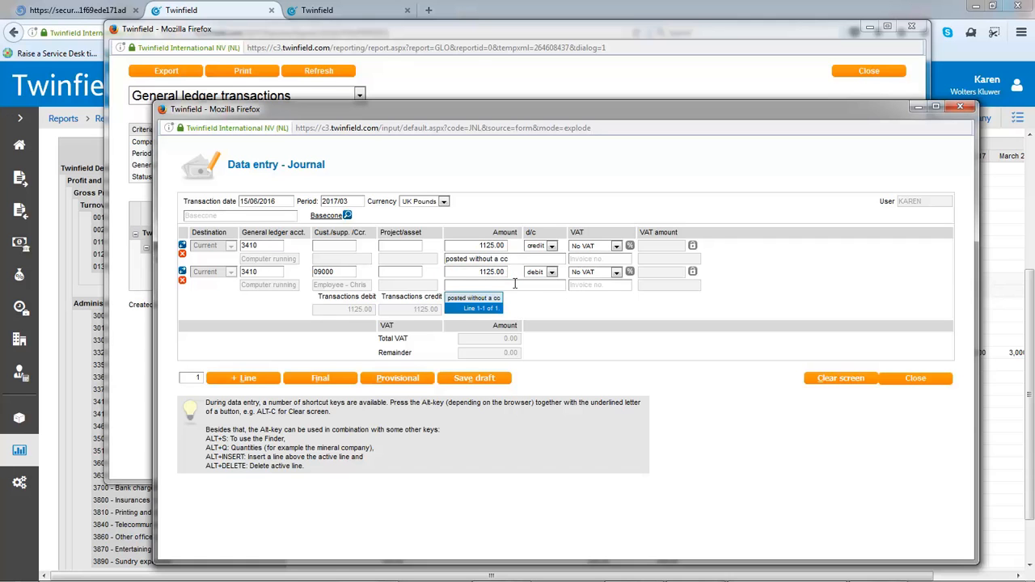
pyautogui.click(495, 301)
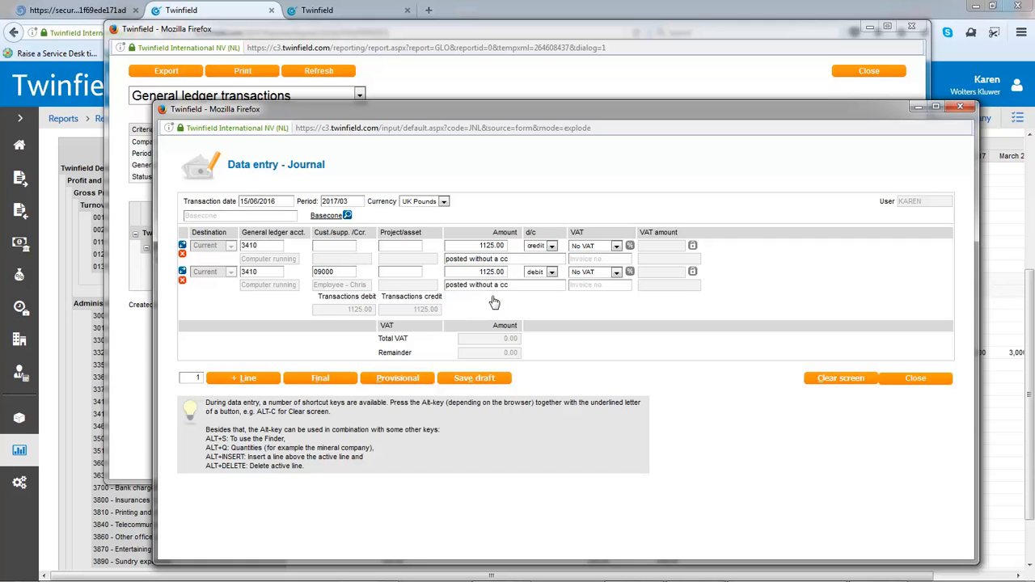
pyautogui.click(388, 382)
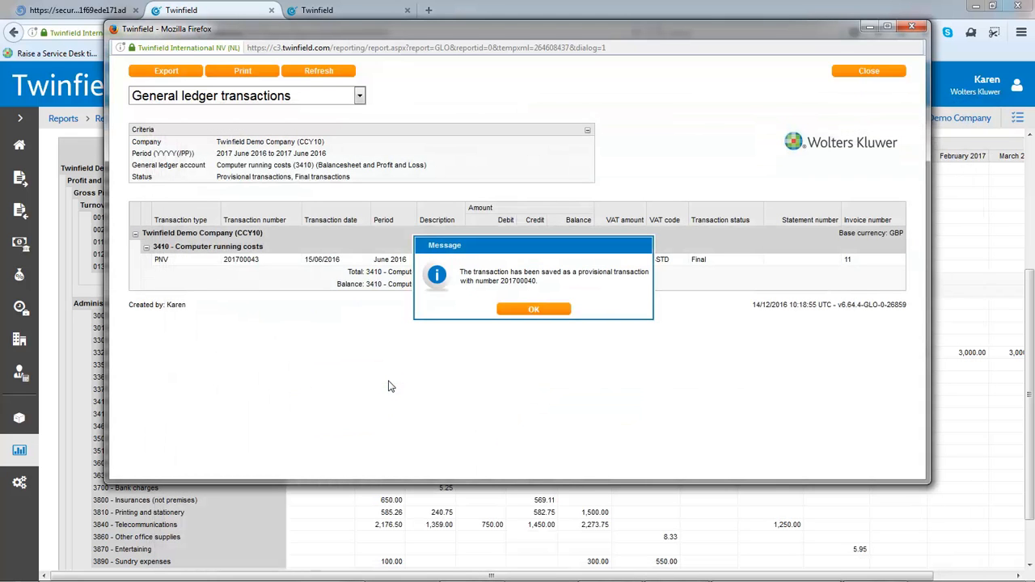
pyautogui.click(521, 310)
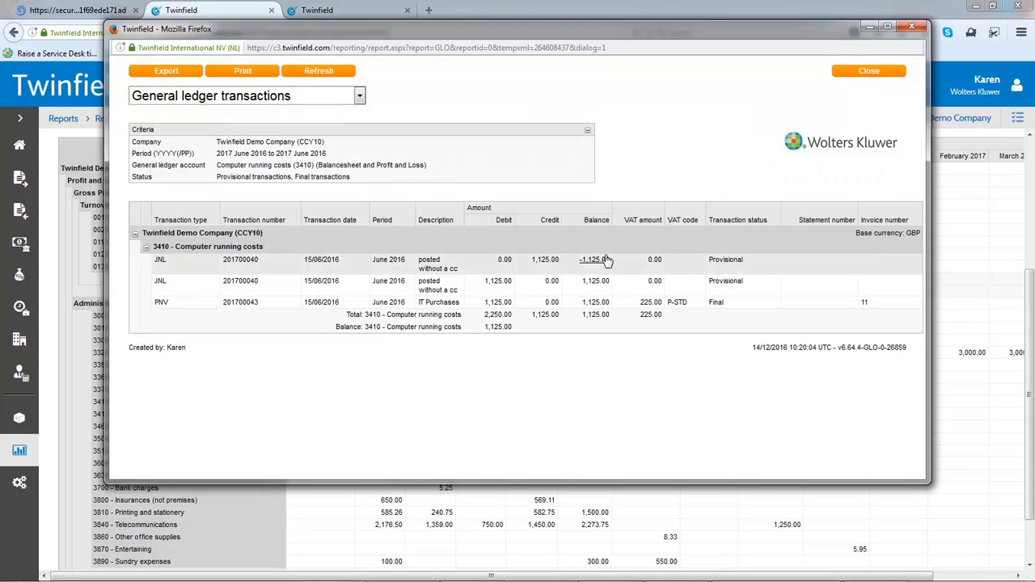
pyautogui.click(914, 29)
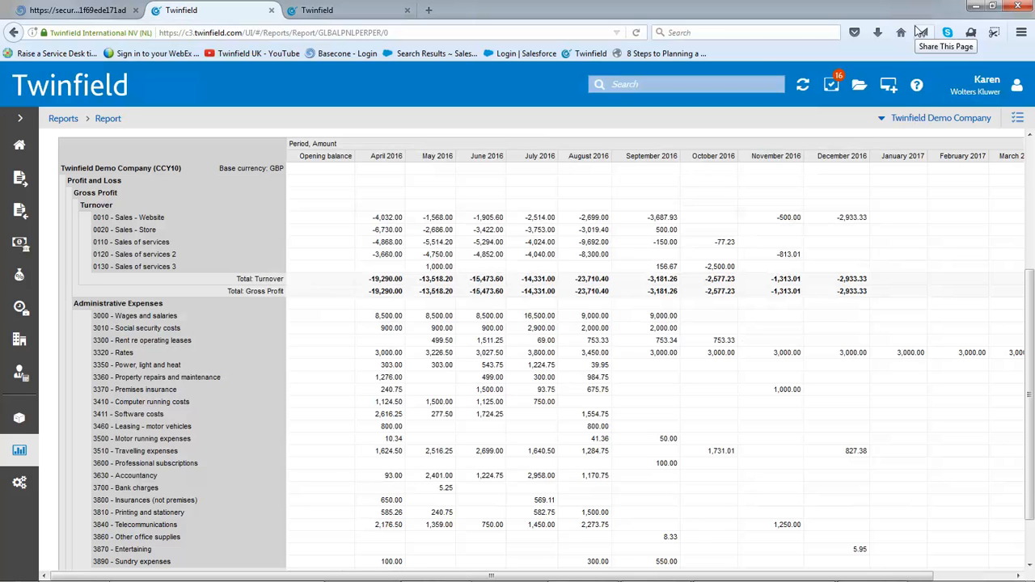
# Open the VAT returns for online filing and delete the Quarterly Jul to Sep 2016 return
pyautogui.click(19, 278)
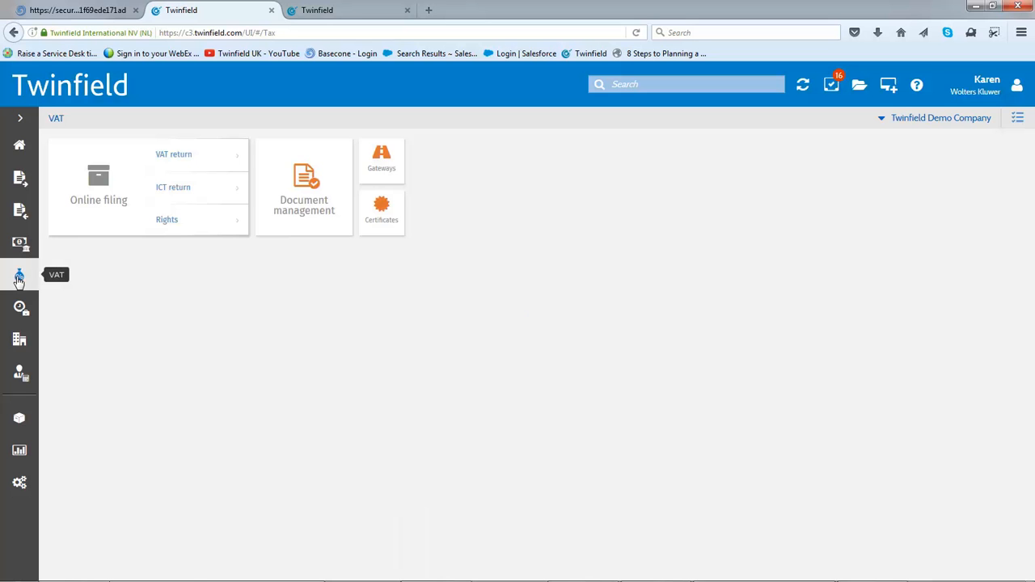
pyautogui.click(171, 156)
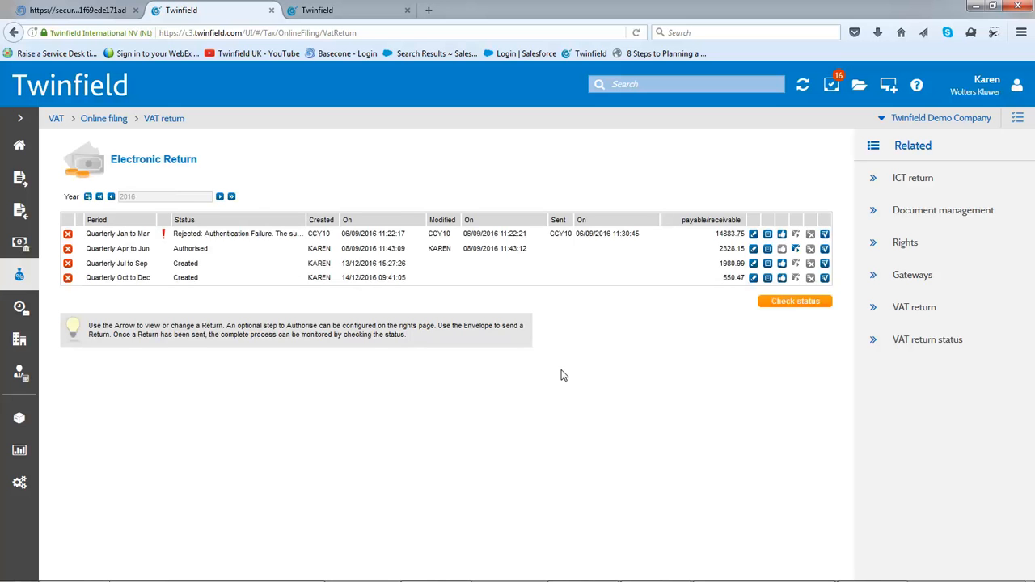
pyautogui.click(68, 265)
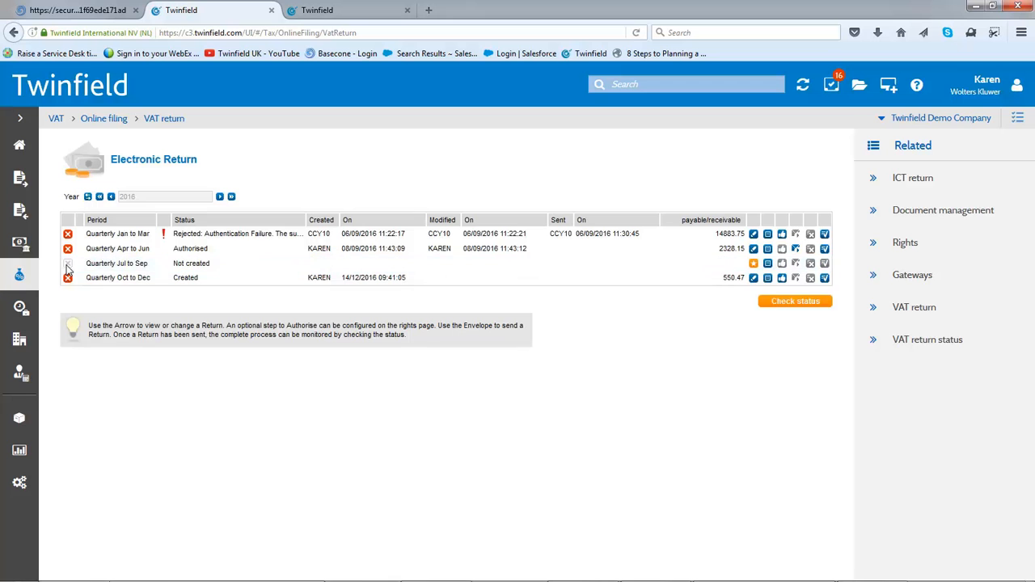
# Delete the Quarterly Oct to Dec 2016 VAT return and create the Quarterly Jul to Sep return
pyautogui.click(68, 277)
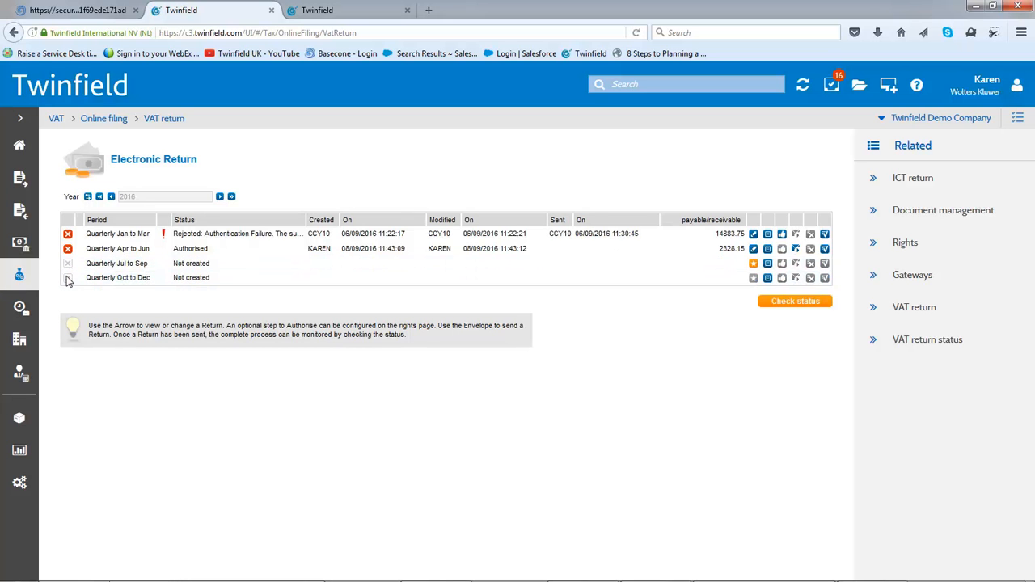
pyautogui.click(753, 265)
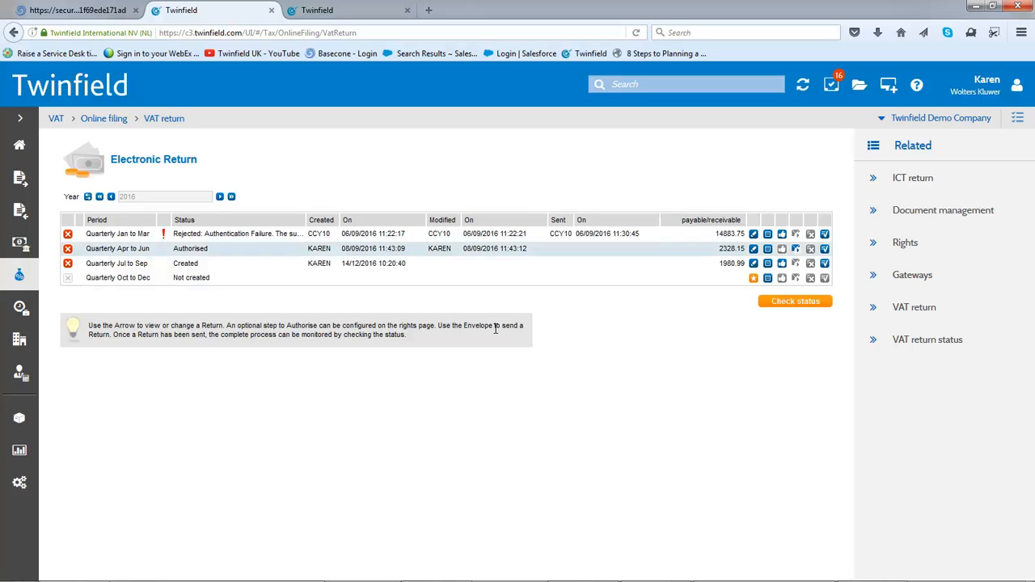
# Review the Jul to Sep return's sales outputs (boxes 1 and 6) in the "VAT return with Cust/Supplier/inv" report and return to the overview
pyautogui.click(753, 270)
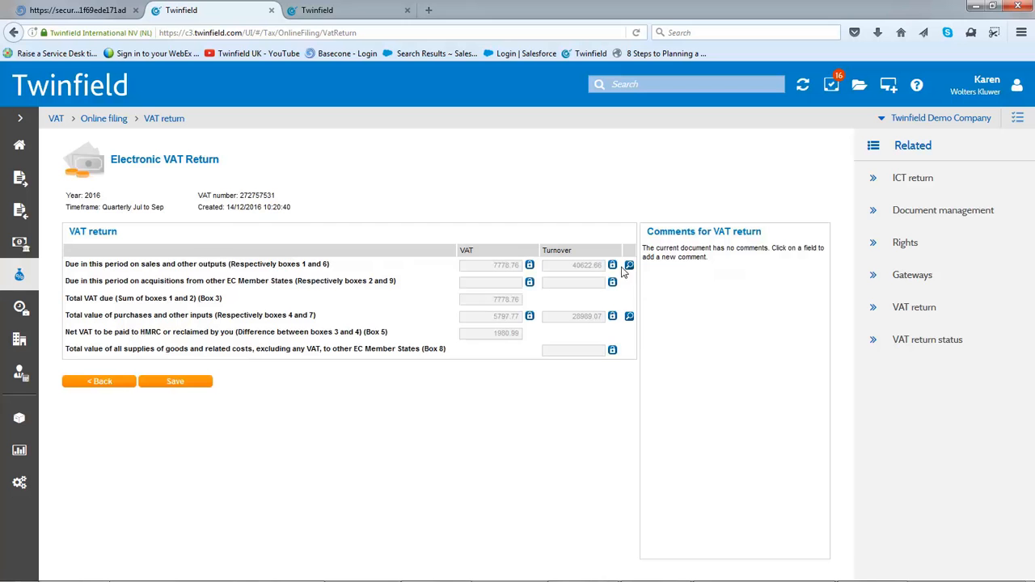
pyautogui.click(630, 267)
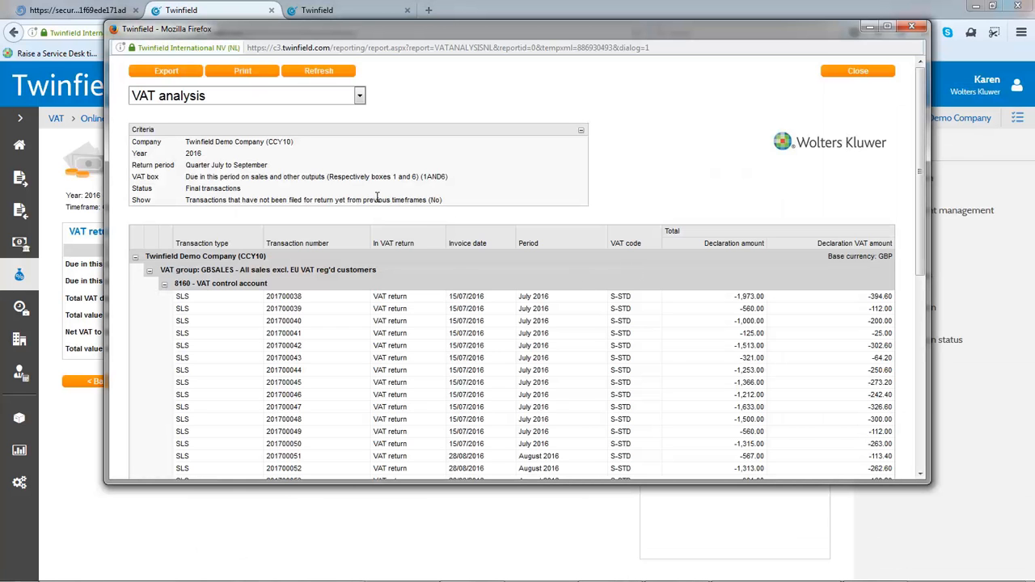
pyautogui.click(360, 96)
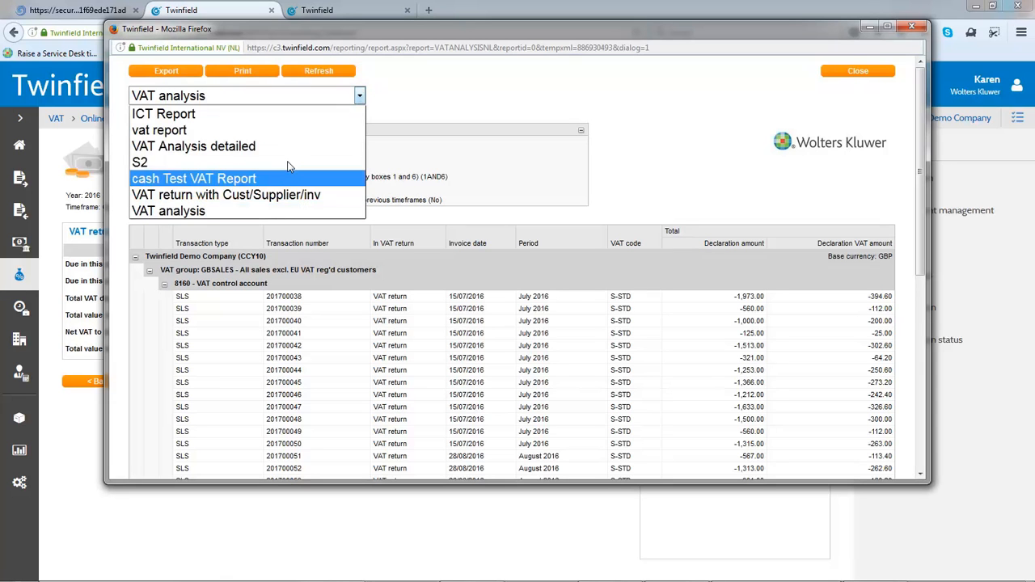
pyautogui.click(284, 195)
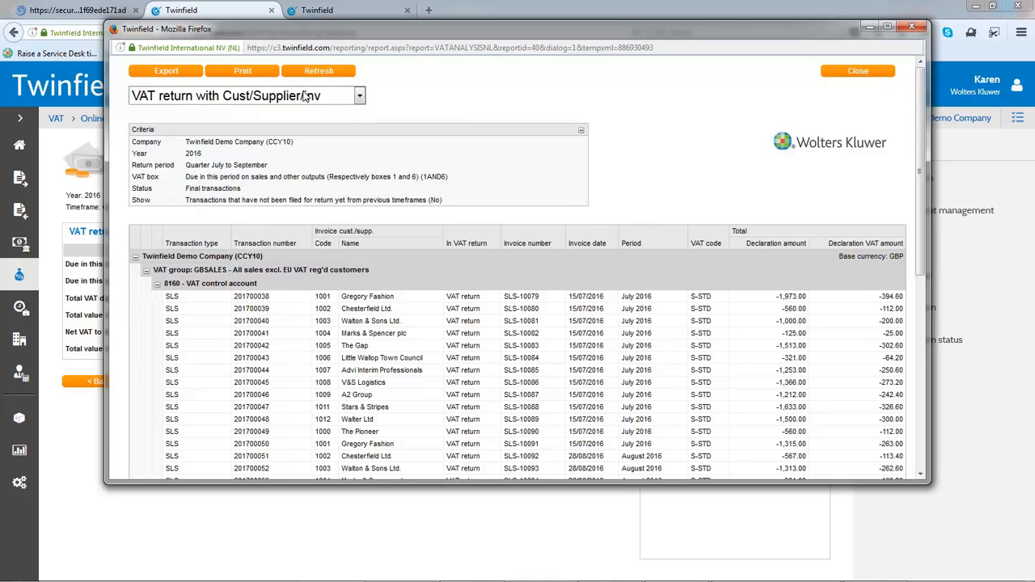
pyautogui.moveTo(917, 257); pyautogui.dragTo(939, 474)
pyautogui.click(938, 474)
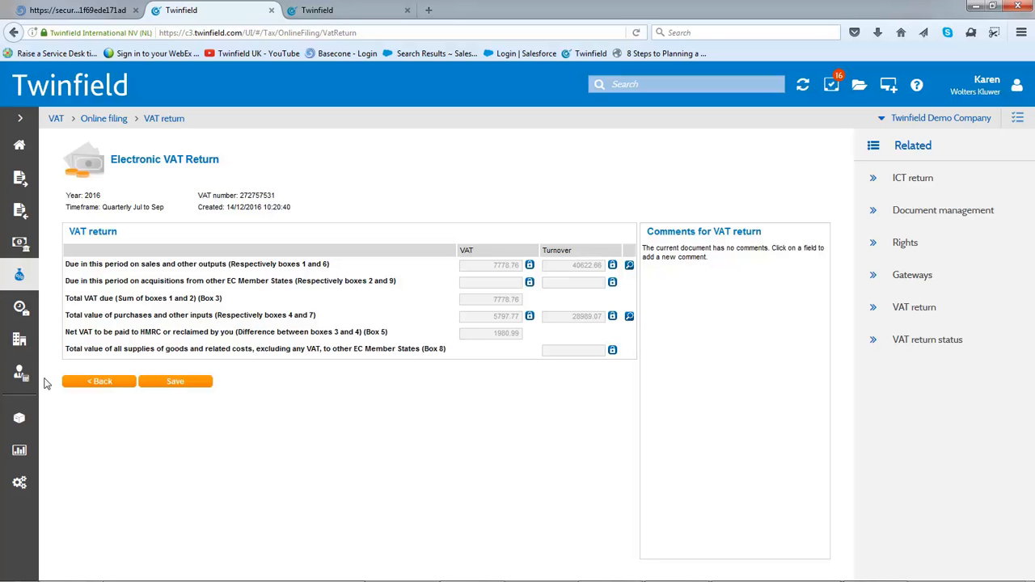
pyautogui.click(89, 386)
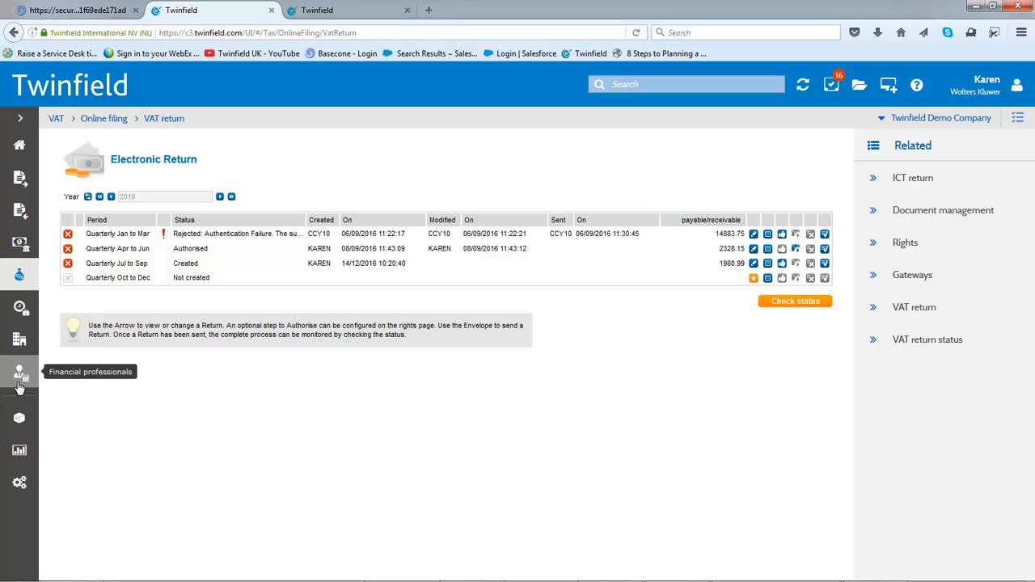
# View the company settings, and briefly switch to the Basecone booking page and back to Twinfield
pyautogui.click(20, 483)
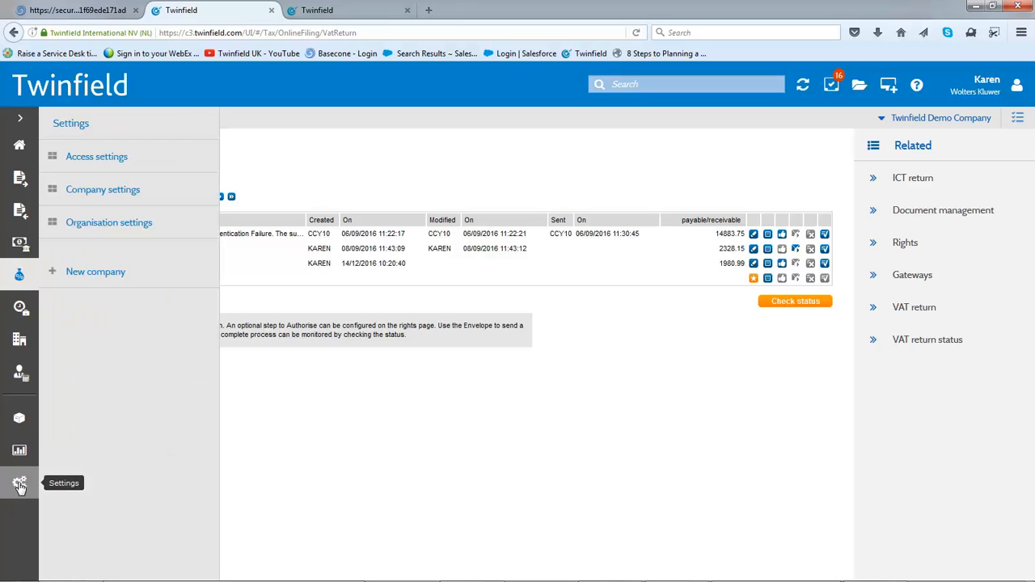
pyautogui.click(80, 192)
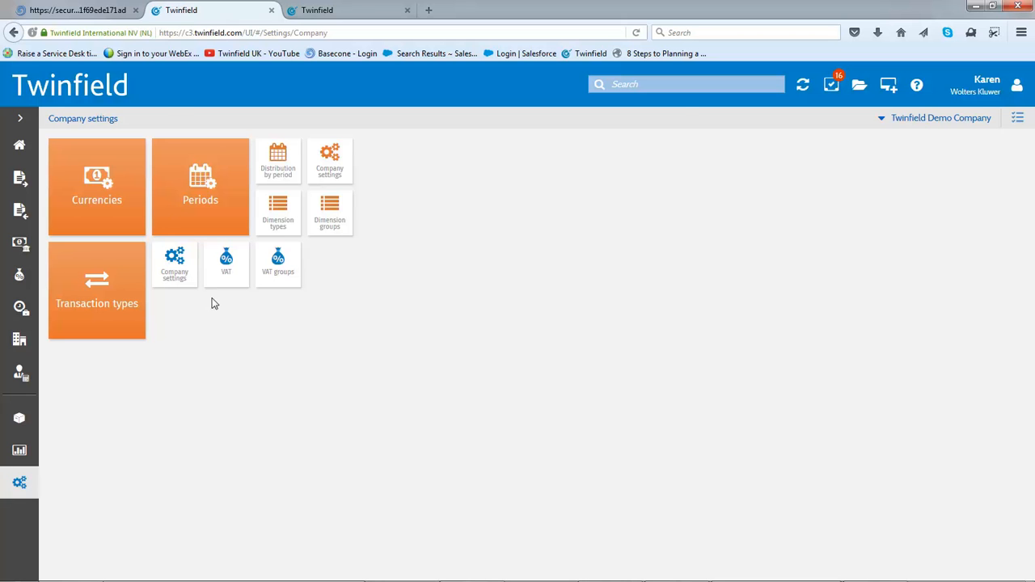
pyautogui.click(75, 9)
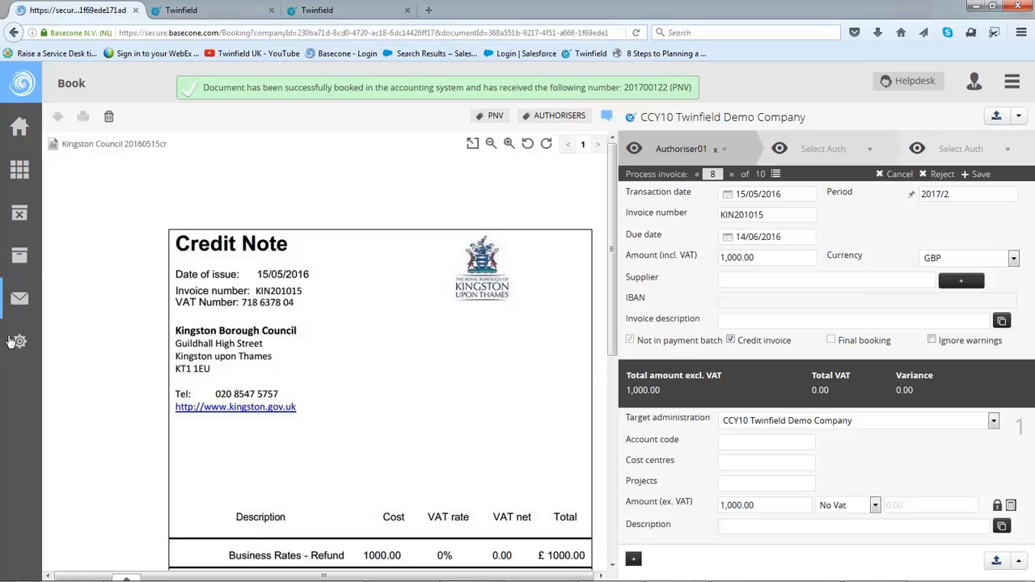
pyautogui.click(177, 9)
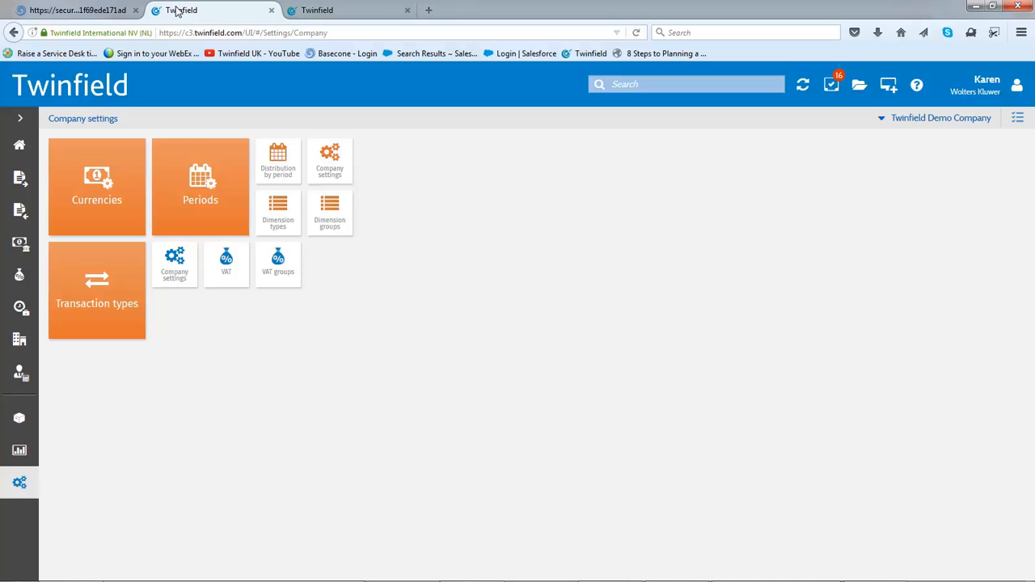
# View the files stored in the file manager and return to the home page
pyautogui.click(860, 87)
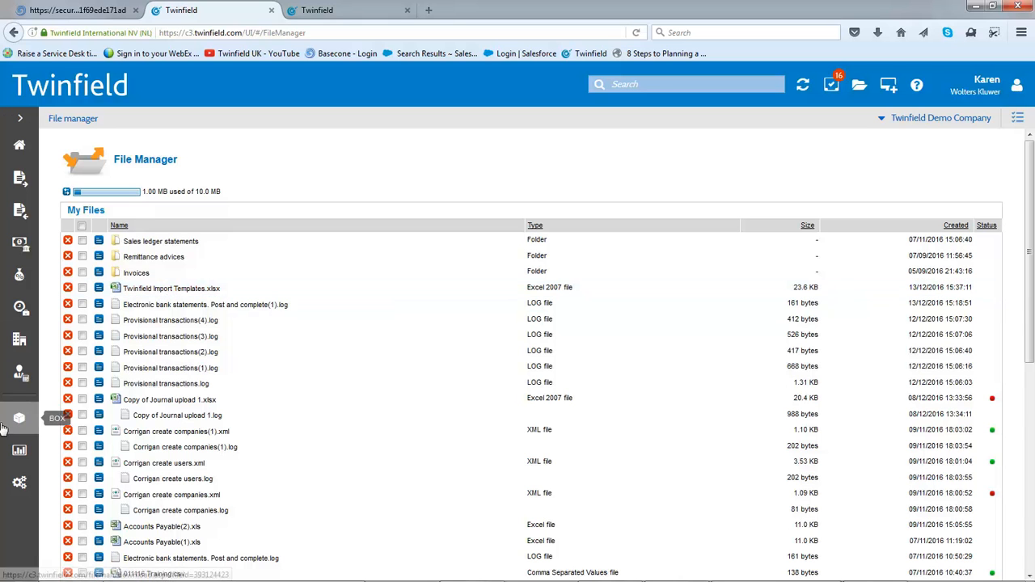
pyautogui.click(21, 147)
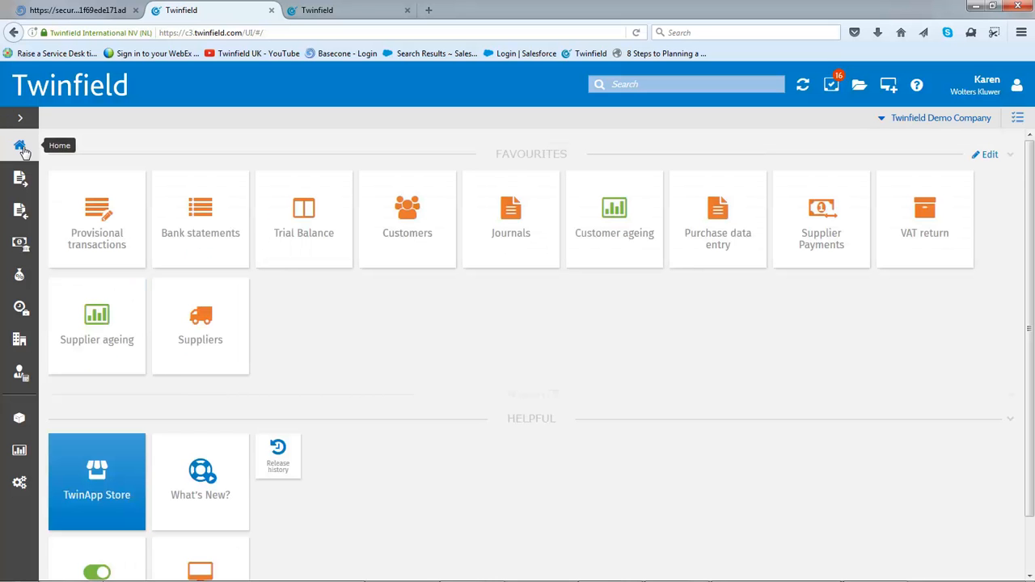